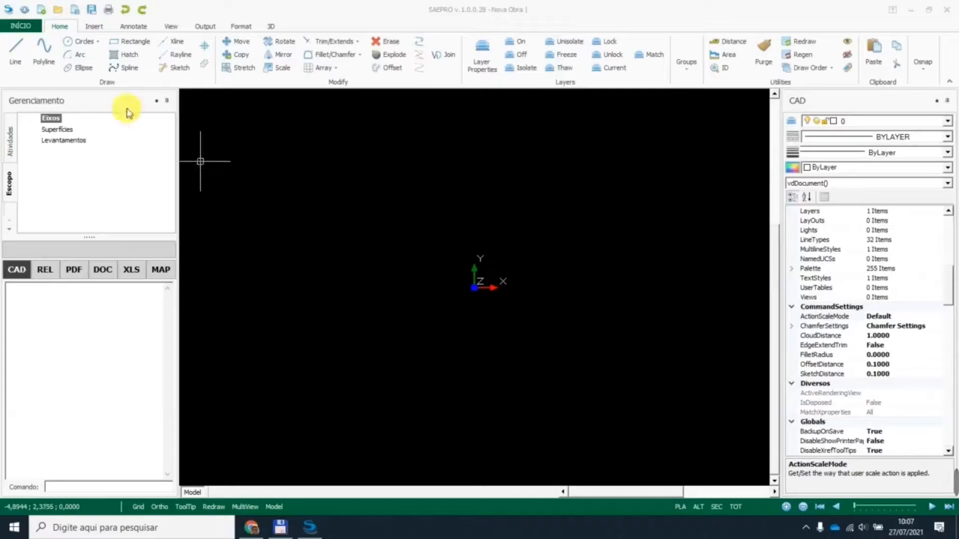
Open the existing project file Superfície-v02 from the SAEPRO folder
{"action": "left_click", "coordinate": [22, 26]}
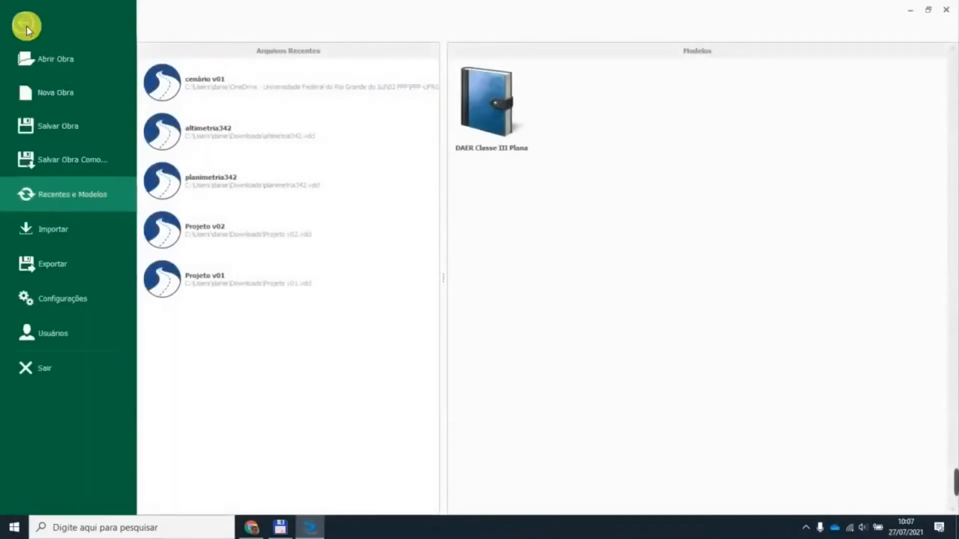
{"action": "left_click", "coordinate": [56, 59]}
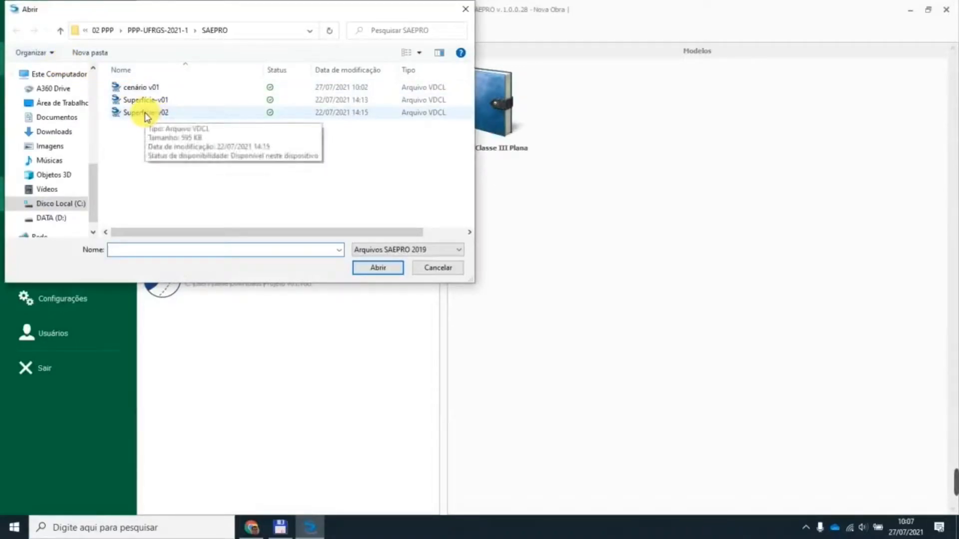
{"action": "left_click", "coordinate": [145, 113]}
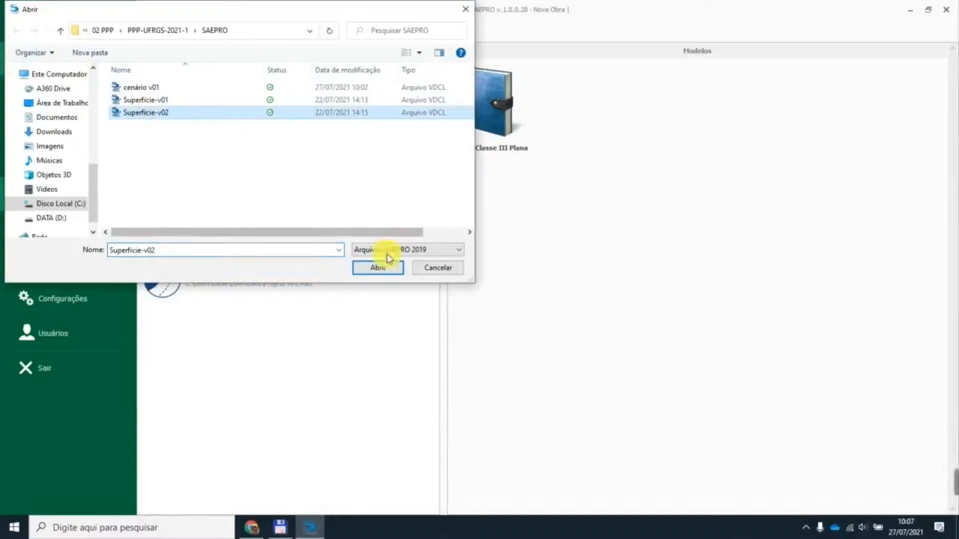
{"action": "left_click", "coordinate": [385, 270]}
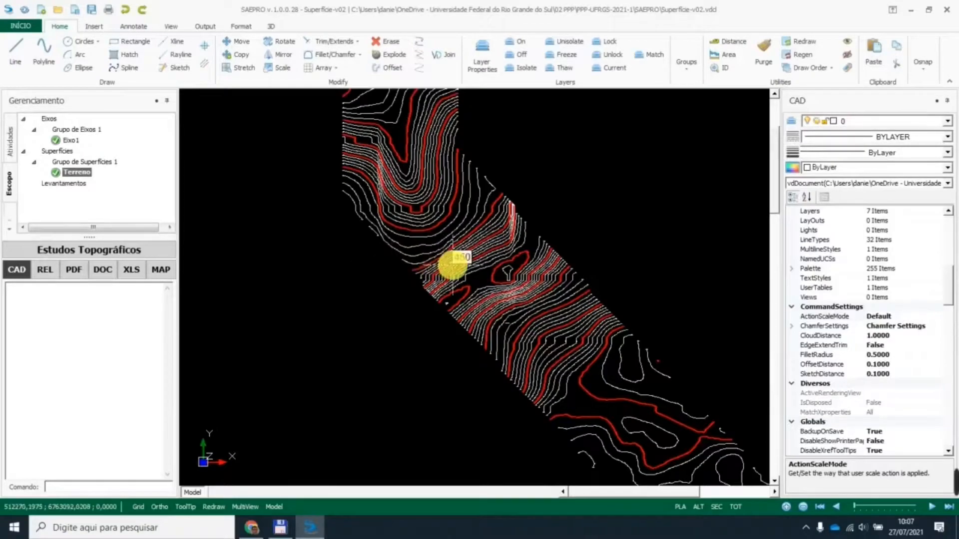
{"action": "scroll", "coordinate": [457, 272], "scroll_direction": "down", "scroll_amount": 3}
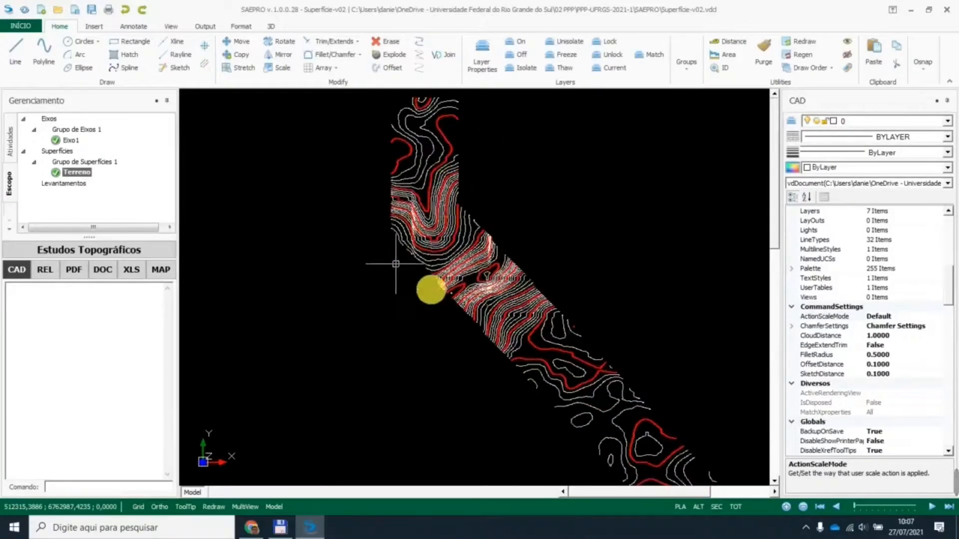
{"action": "scroll", "coordinate": [498, 282], "scroll_direction": "down", "scroll_amount": 1}
{"action": "scroll", "coordinate": [499, 282], "scroll_direction": "down", "scroll_amount": 1}
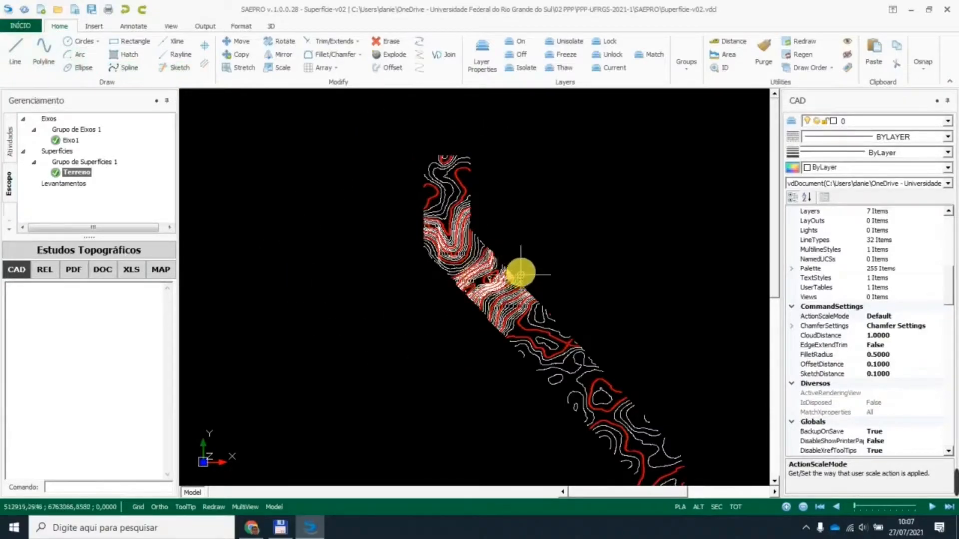
{"action": "scroll", "coordinate": [521, 272], "scroll_direction": "down", "scroll_amount": 1}
{"action": "middle_click_drag", "start_coordinate": [526, 269], "coordinate": [509, 225]}
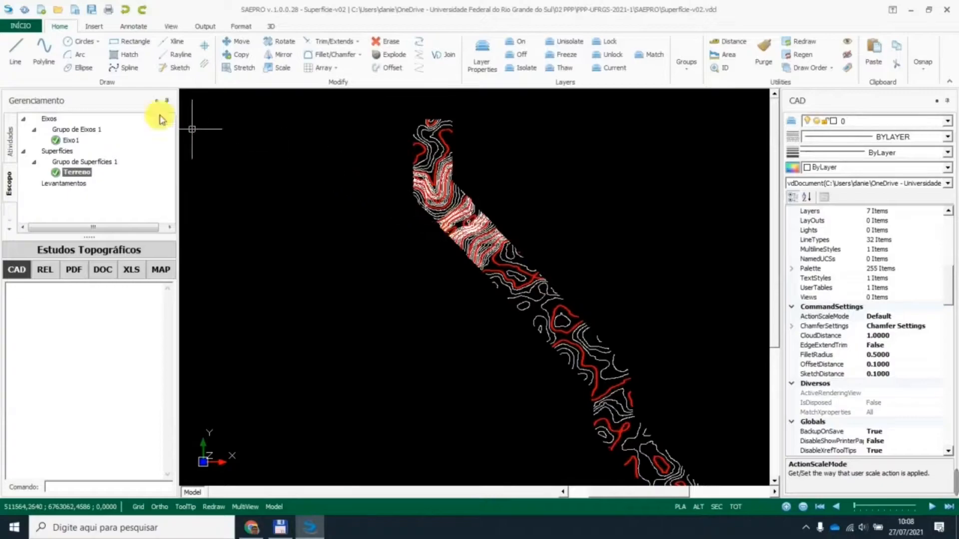
Switch to Total Commander to examine the project files in the SAEPRO folder, then return to the drawing
{"action": "left_click", "coordinate": [96, 26]}
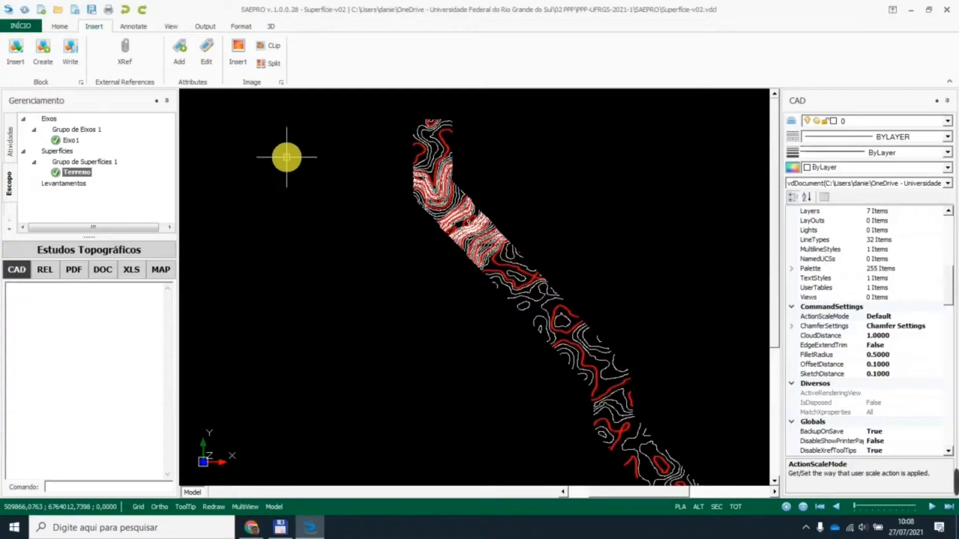
{"action": "left_click", "coordinate": [18, 62]}
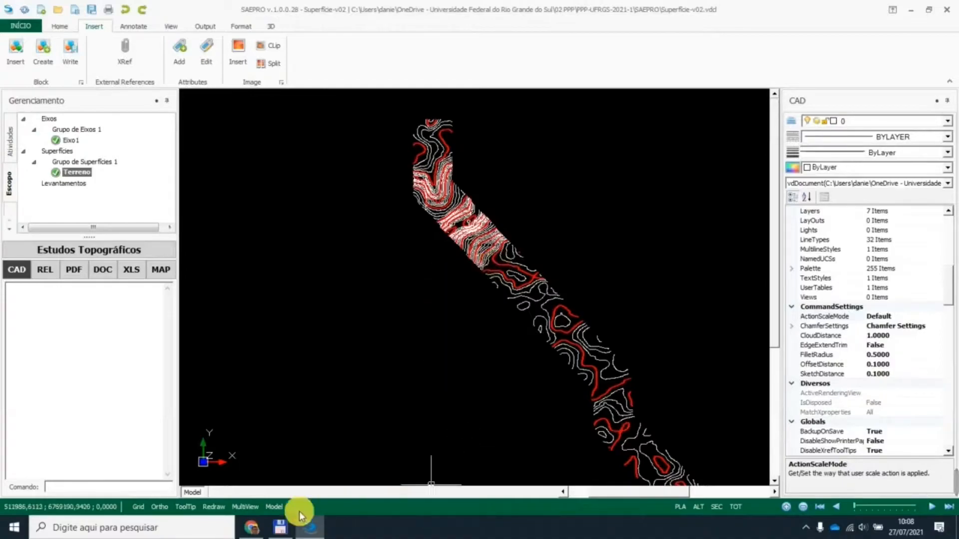
{"action": "left_click", "coordinate": [281, 527]}
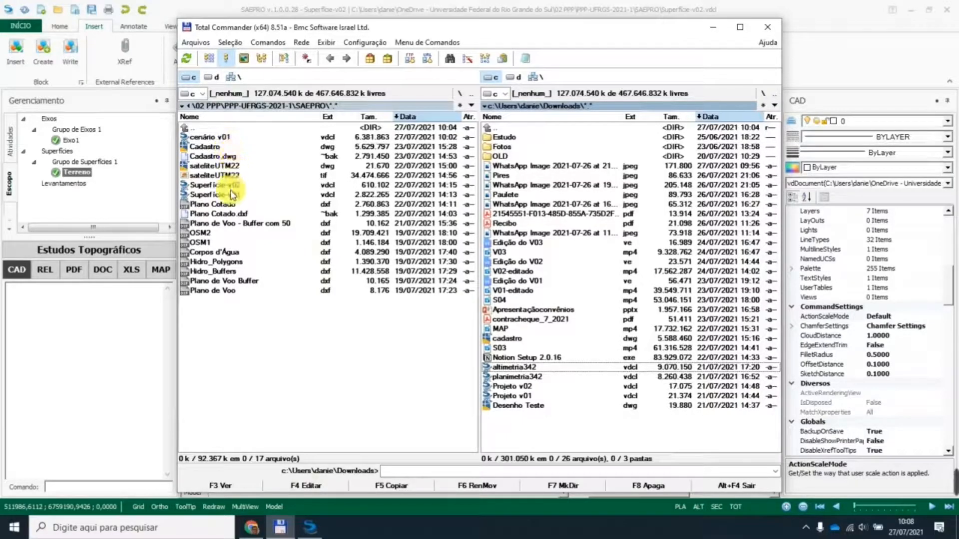
{"action": "left_click", "coordinate": [371, 187]}
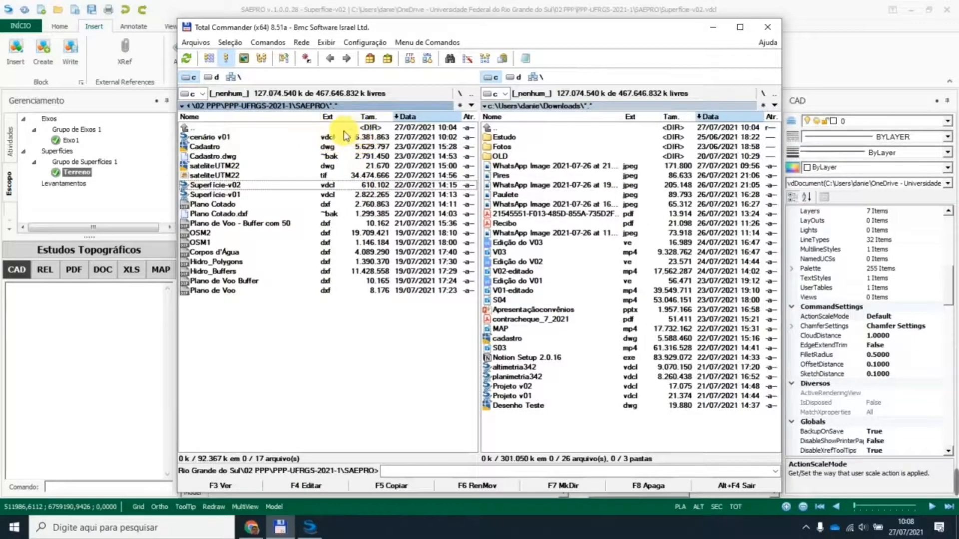
{"action": "left_click", "coordinate": [713, 28]}
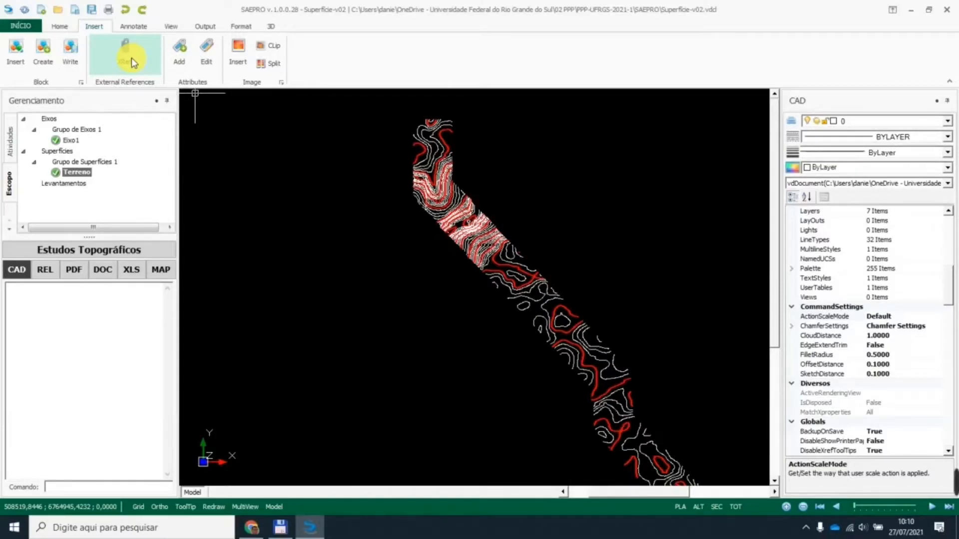
Insert the Cadastro drawing from file as a block at insertion point 0,0,0 with scale 1 and rotation 0, without on-screen selection
{"action": "left_click", "coordinate": [15, 55]}
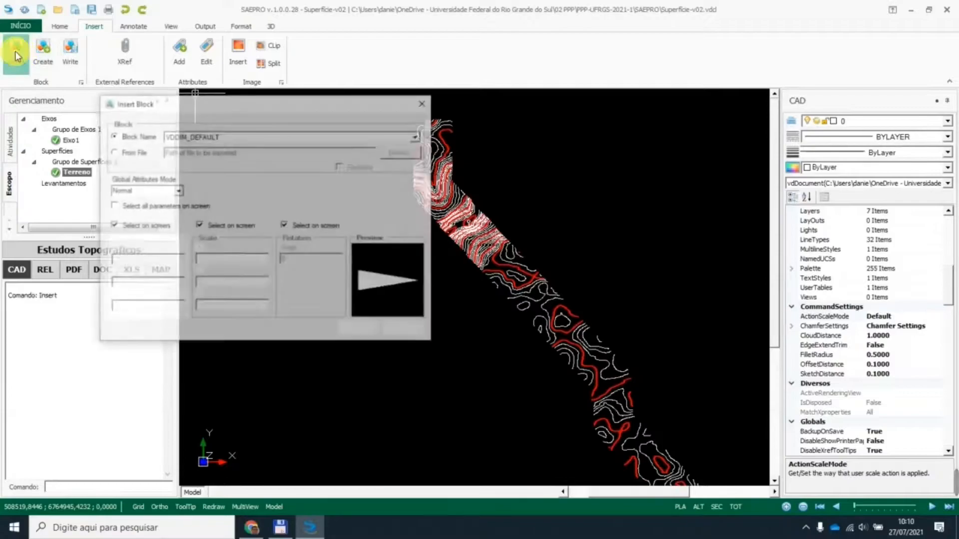
{"action": "left_click", "coordinate": [125, 152]}
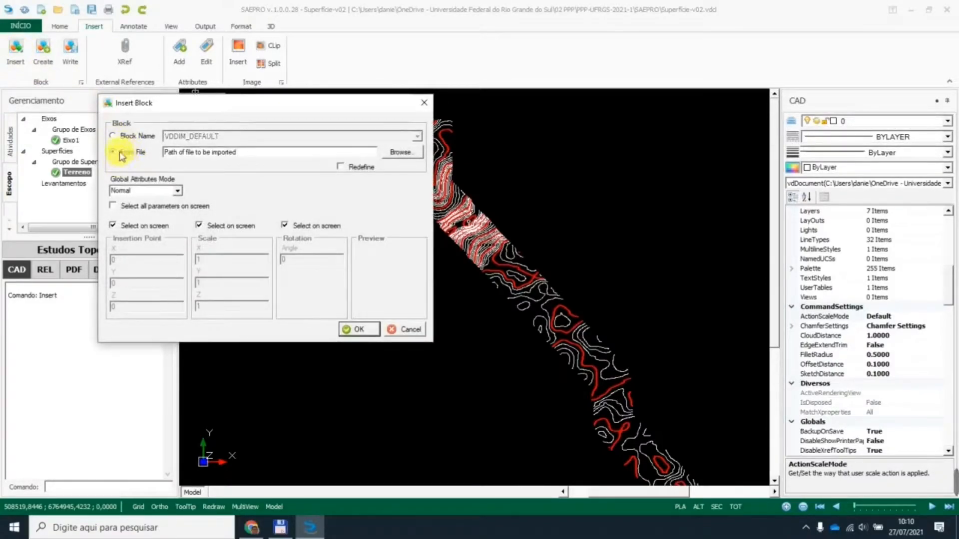
{"action": "left_click", "coordinate": [408, 155]}
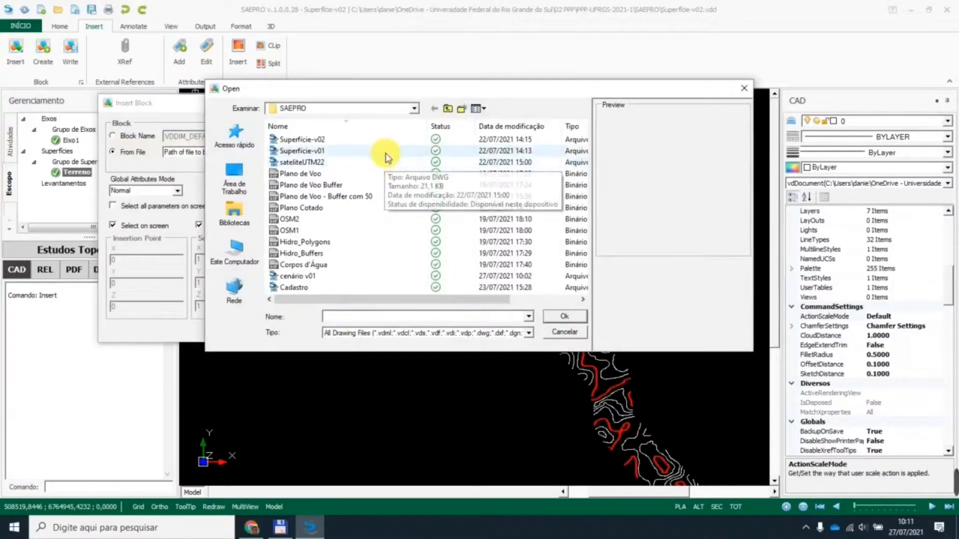
{"action": "left_click", "coordinate": [301, 289]}
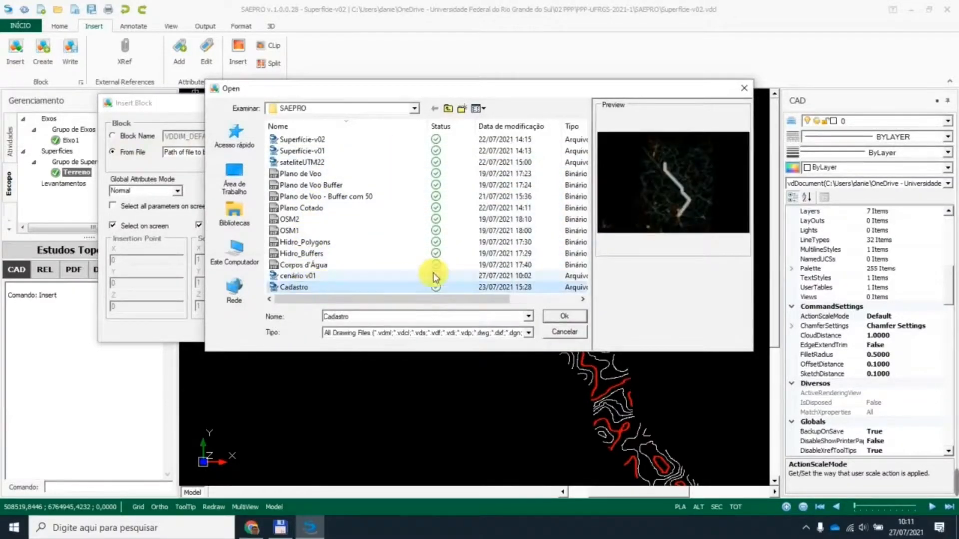
{"action": "left_click", "coordinate": [563, 316]}
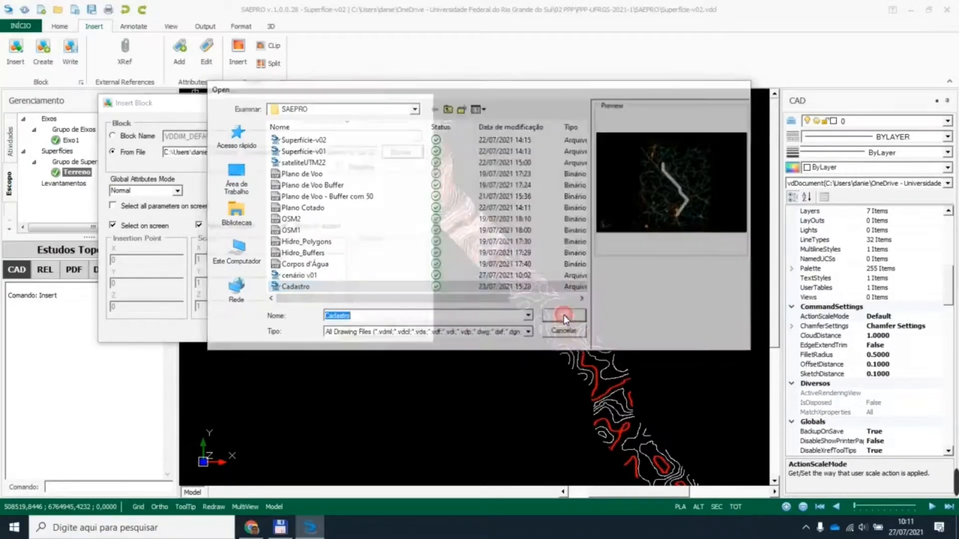
{"action": "left_click", "coordinate": [148, 228]}
{"action": "left_click", "coordinate": [215, 225]}
{"action": "left_click", "coordinate": [297, 226]}
{"action": "left_click", "coordinate": [351, 331]}
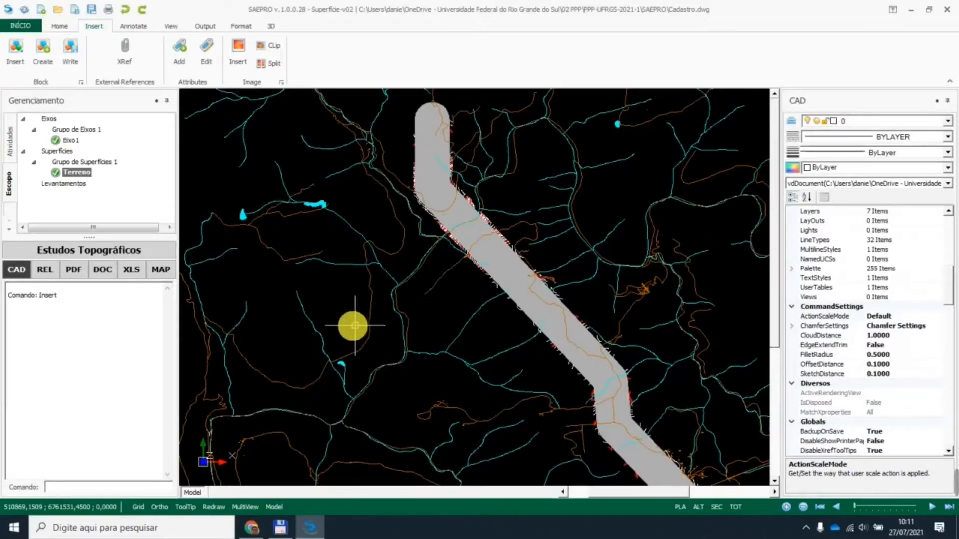
Send the inserted Cadastro block to the back of the draw order, behind the terrain contours
{"action": "left_click", "coordinate": [61, 26]}
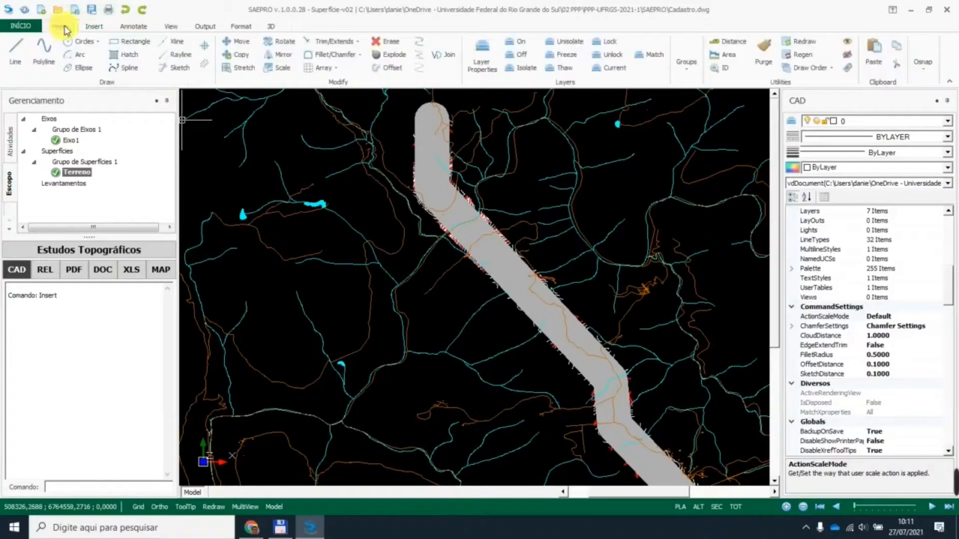
{"action": "left_click", "coordinate": [814, 72]}
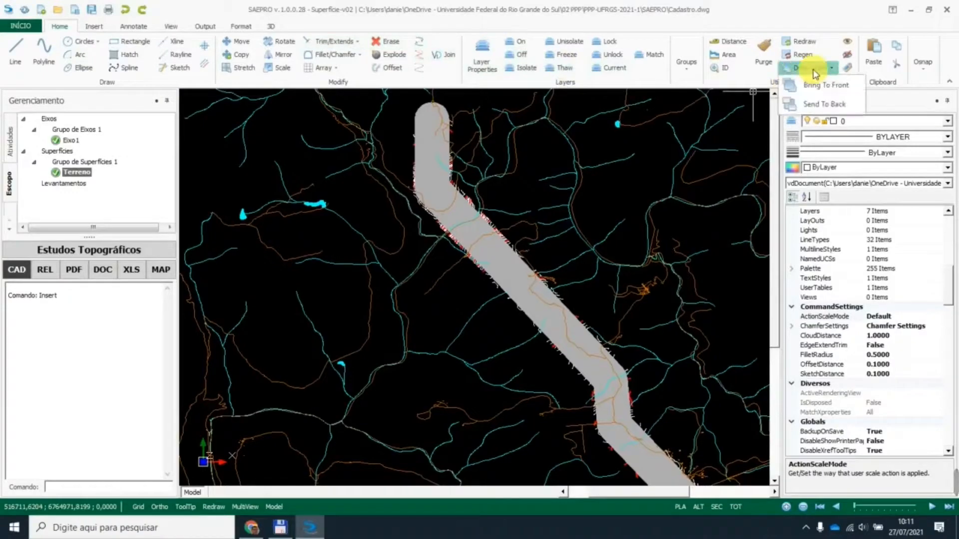
{"action": "left_click", "coordinate": [822, 103]}
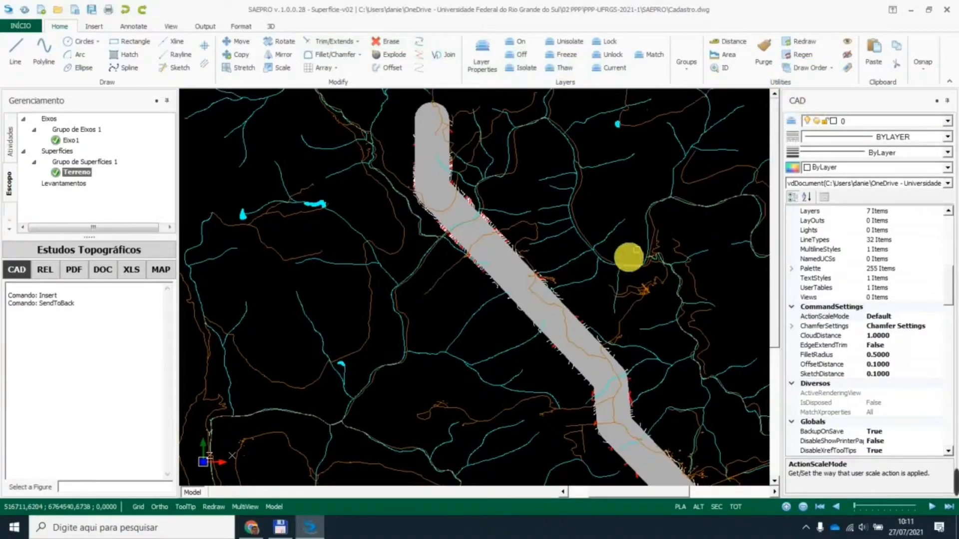
{"action": "left_click", "coordinate": [591, 277]}
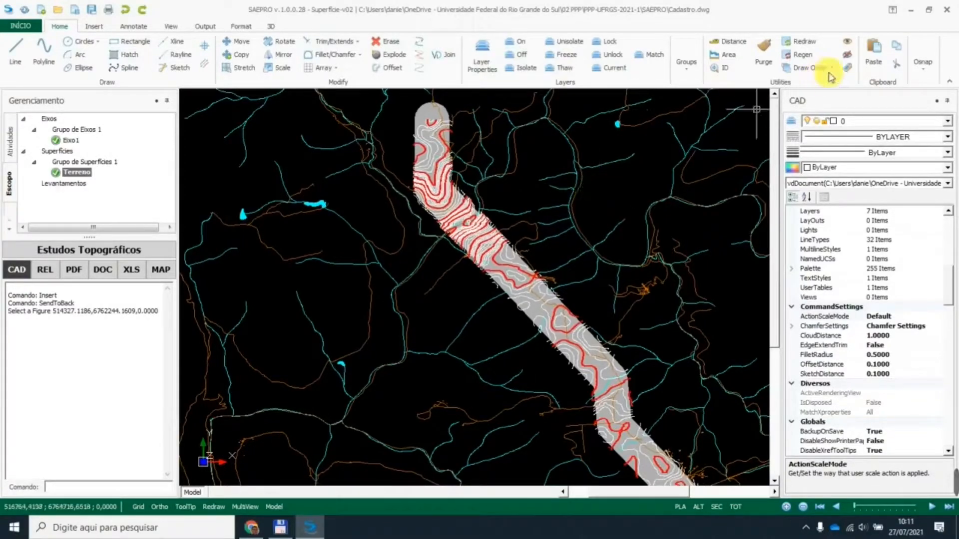
Freeze the Plano de Voo layer and apply the layer changes
{"action": "left_click", "coordinate": [790, 123]}
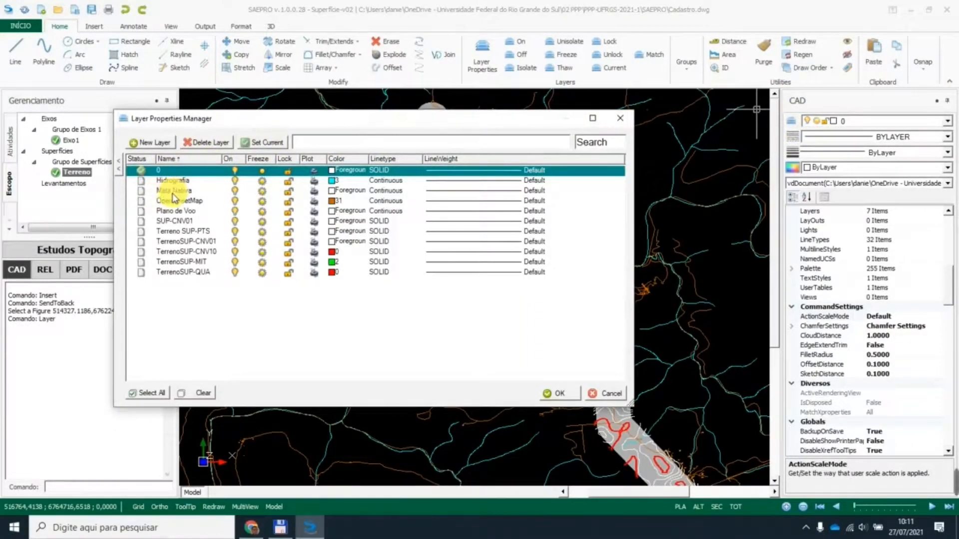
{"action": "left_click", "coordinate": [260, 212]}
{"action": "mouse_move", "coordinate": [526, 123]}
{"action": "left_mouse_down"}
{"action": "mouse_move", "coordinate": [537, 325]}
{"action": "mouse_move", "coordinate": [541, 344]}
{"action": "mouse_move", "coordinate": [544, 212]}
{"action": "mouse_move", "coordinate": [559, 385]}
{"action": "mouse_move", "coordinate": [557, 207]}
{"action": "left_mouse_up"}
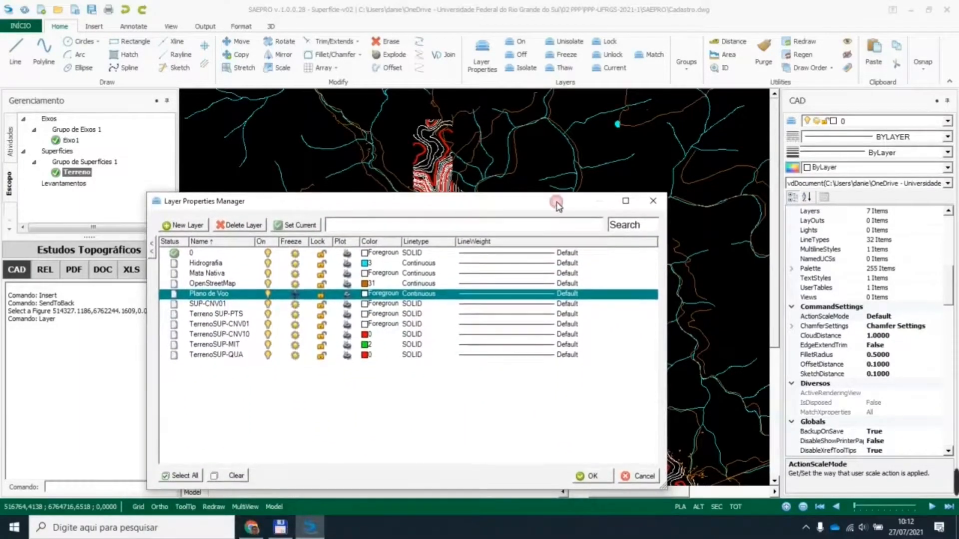
{"action": "left_click", "coordinate": [604, 478]}
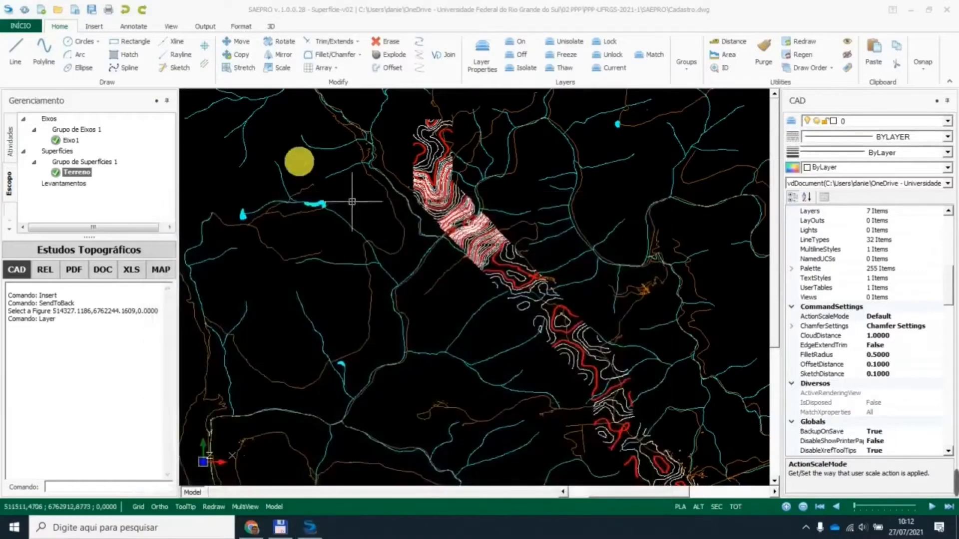
Insert the sateliteUTM22 drawing from file as a block at 0,0,0 with scale 1 and rotation 0, without on-screen selection
{"action": "left_click", "coordinate": [92, 27]}
{"action": "left_click", "coordinate": [15, 49]}
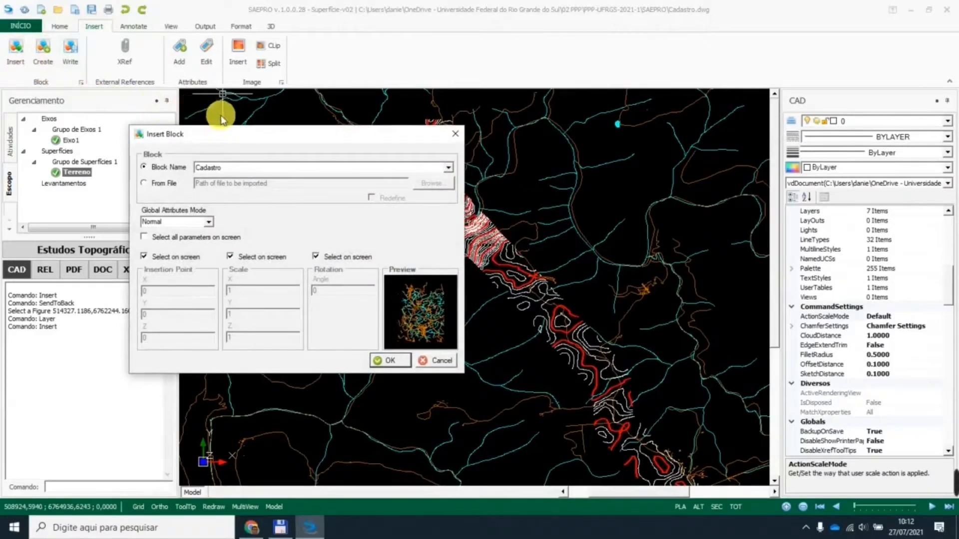
{"action": "left_click", "coordinate": [158, 184]}
{"action": "left_click", "coordinate": [448, 187]}
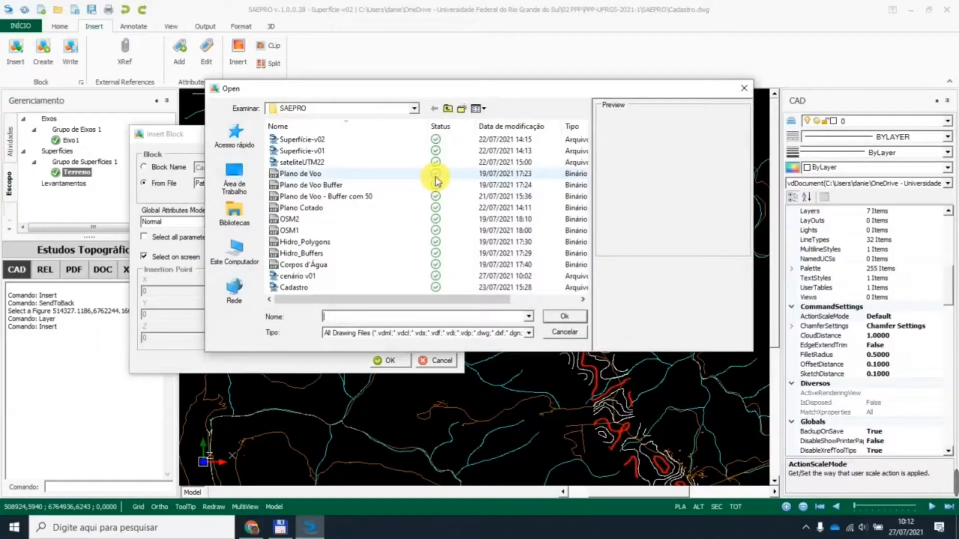
{"action": "left_click", "coordinate": [317, 162]}
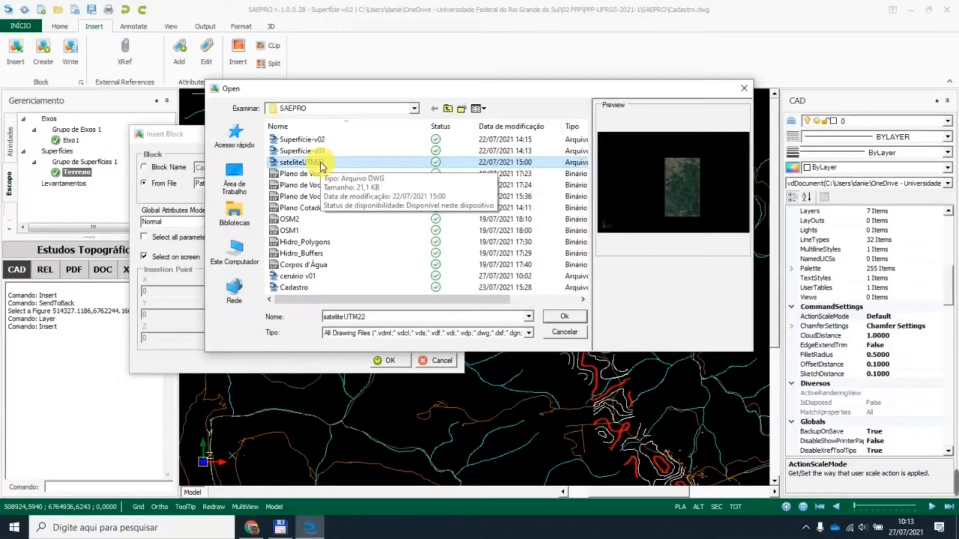
{"action": "left_click", "coordinate": [565, 316]}
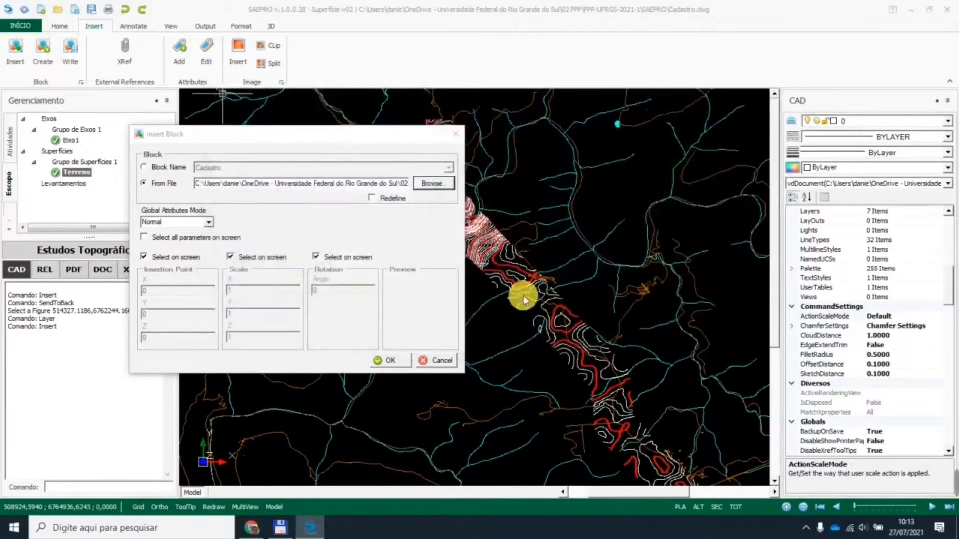
{"action": "left_click", "coordinate": [173, 257]}
{"action": "left_click", "coordinate": [238, 256]}
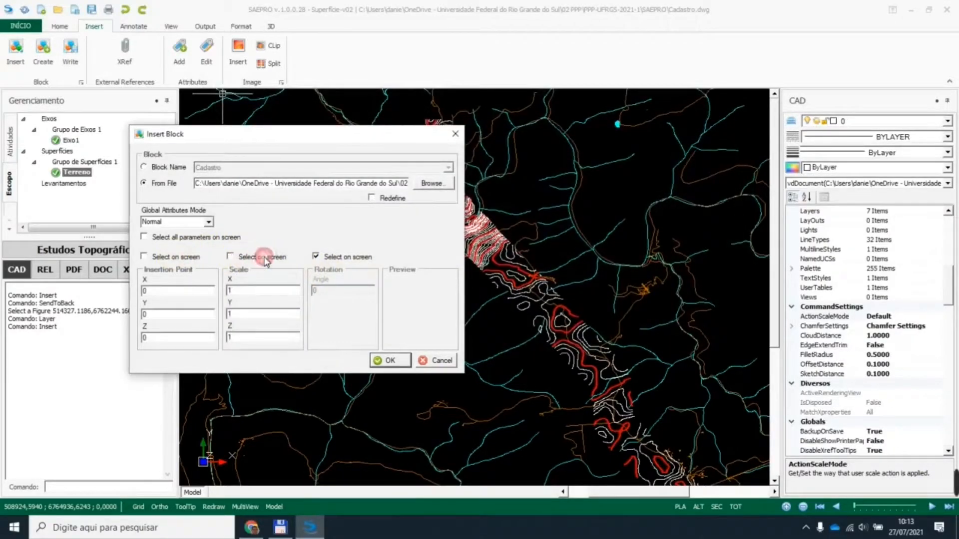
{"action": "left_click", "coordinate": [342, 256]}
{"action": "left_click", "coordinate": [390, 360]}
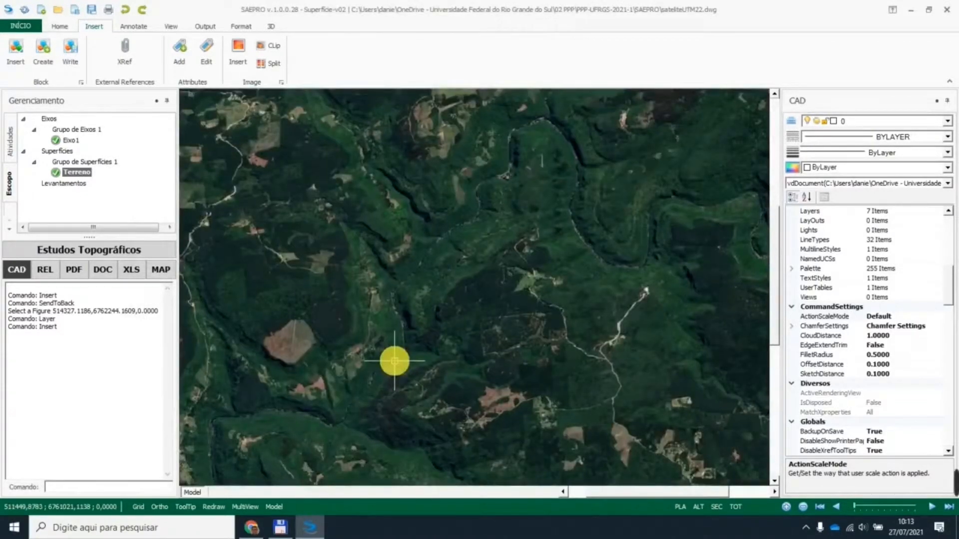
Send the inserted satellite image to the back of the draw order, behind the contours and cadastral lines
{"action": "scroll", "coordinate": [368, 304], "scroll_direction": "down", "scroll_amount": 2}
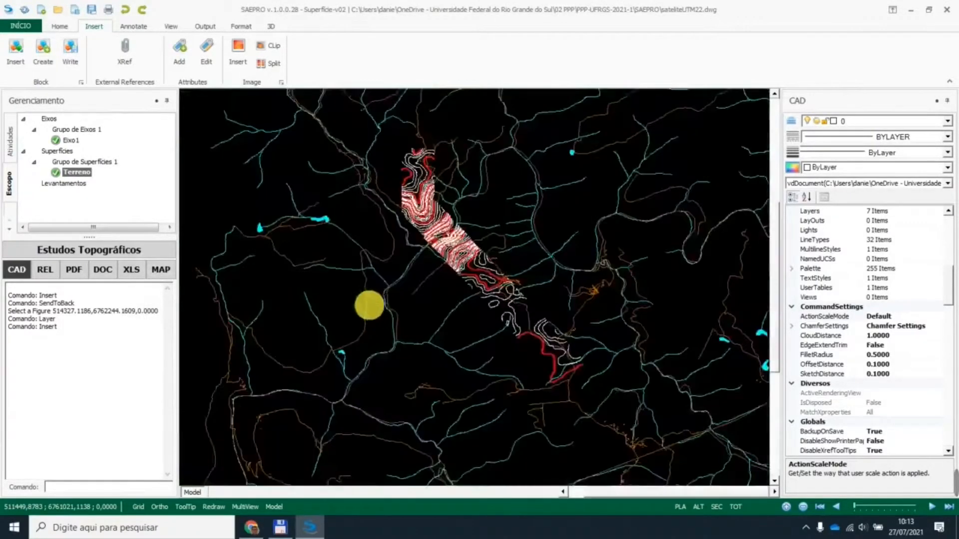
{"action": "scroll", "coordinate": [433, 275], "scroll_direction": "down", "scroll_amount": 3}
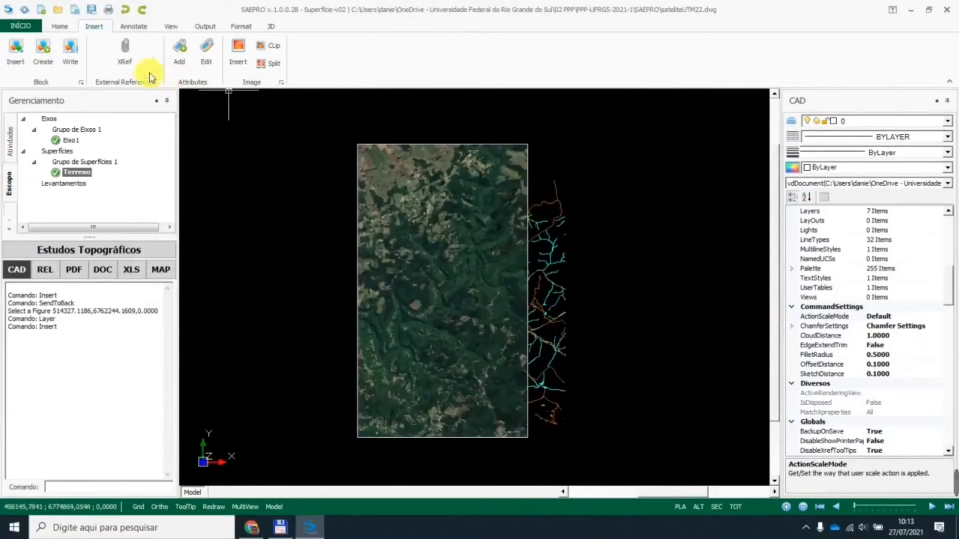
{"action": "left_click", "coordinate": [64, 27]}
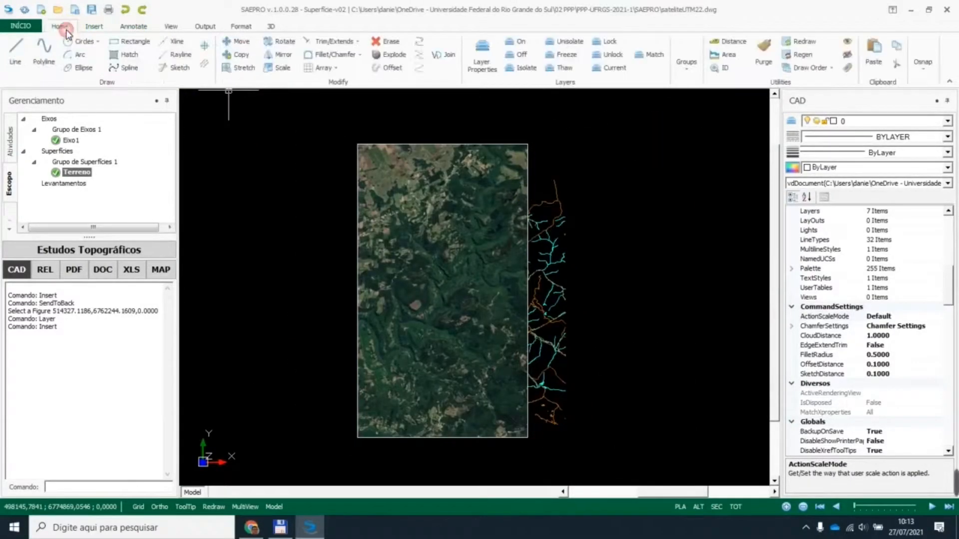
{"action": "left_click", "coordinate": [818, 67]}
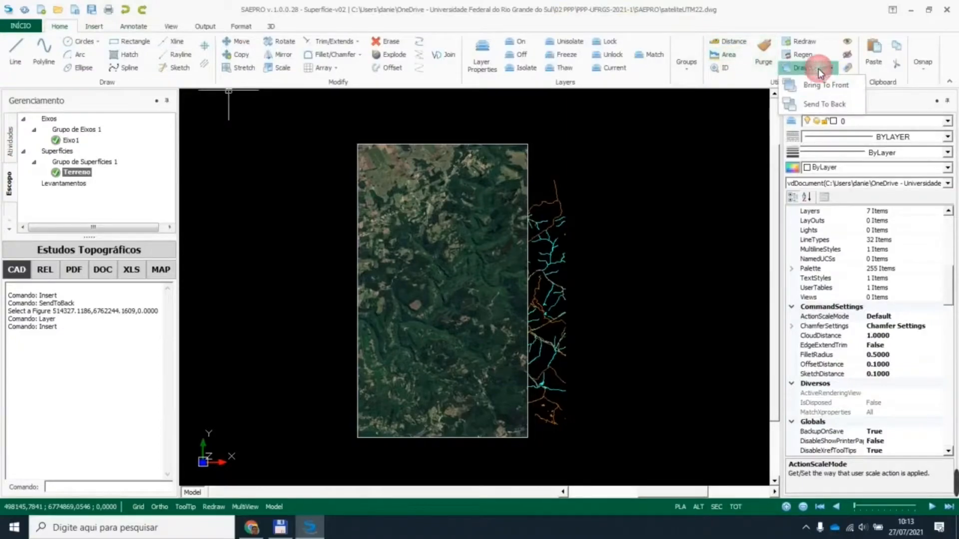
{"action": "left_click", "coordinate": [824, 101]}
{"action": "left_click", "coordinate": [369, 147]}
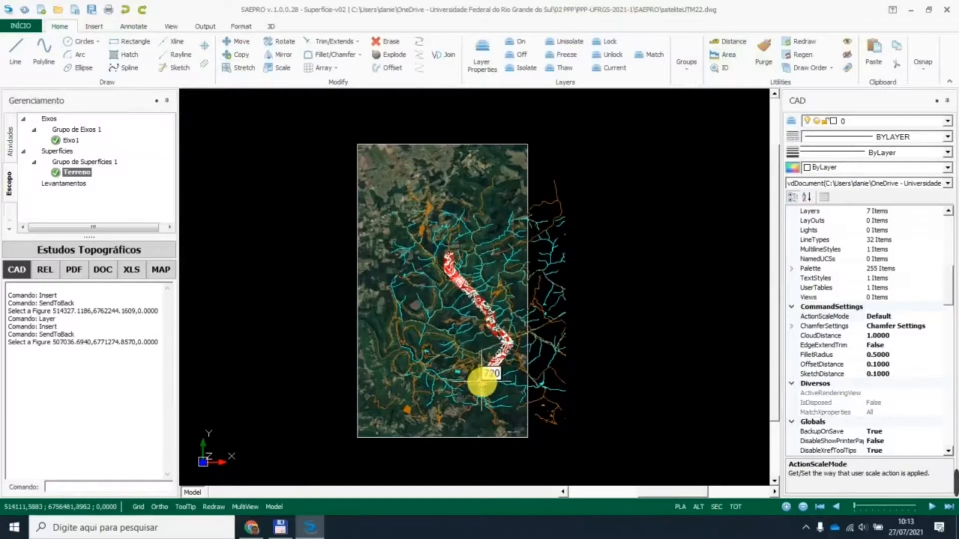
Examine how the terrain contours and the cadastral roads, streams and buildings line up with the satellite image along the surveyed strip
{"action": "scroll", "coordinate": [481, 382], "scroll_direction": "up", "scroll_amount": 1}
{"action": "scroll", "coordinate": [615, 279], "scroll_direction": "up", "scroll_amount": 1}
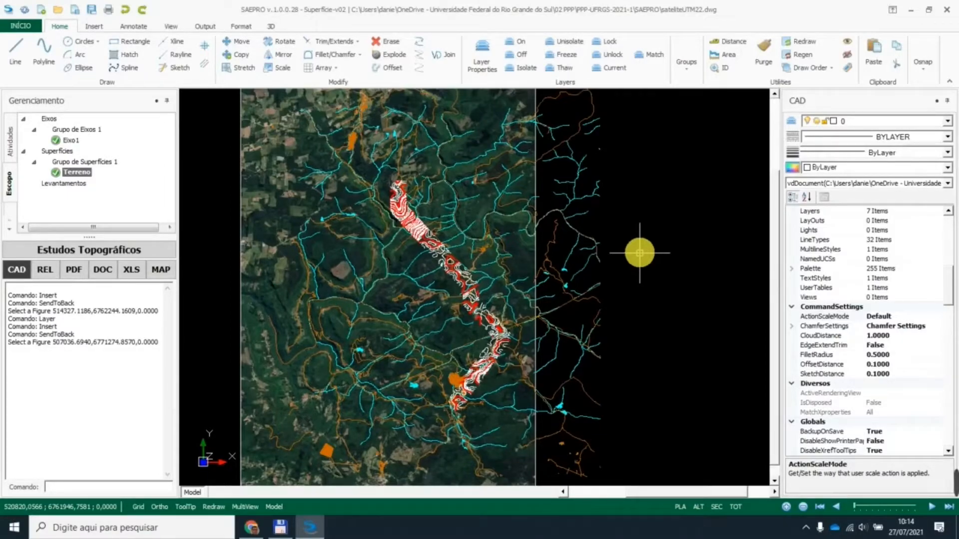
{"action": "scroll", "coordinate": [452, 396], "scroll_direction": "up", "scroll_amount": 5}
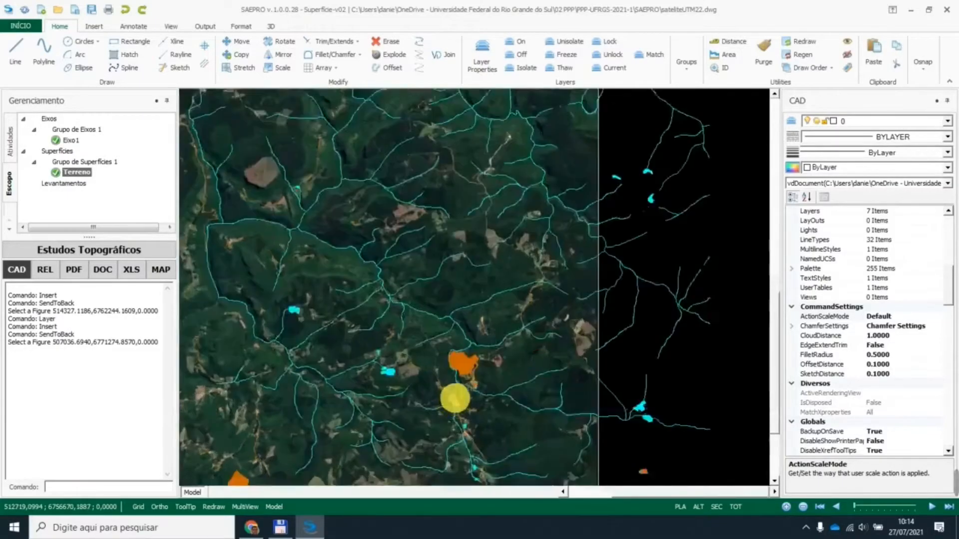
{"action": "scroll", "coordinate": [460, 388], "scroll_direction": "up", "scroll_amount": 5}
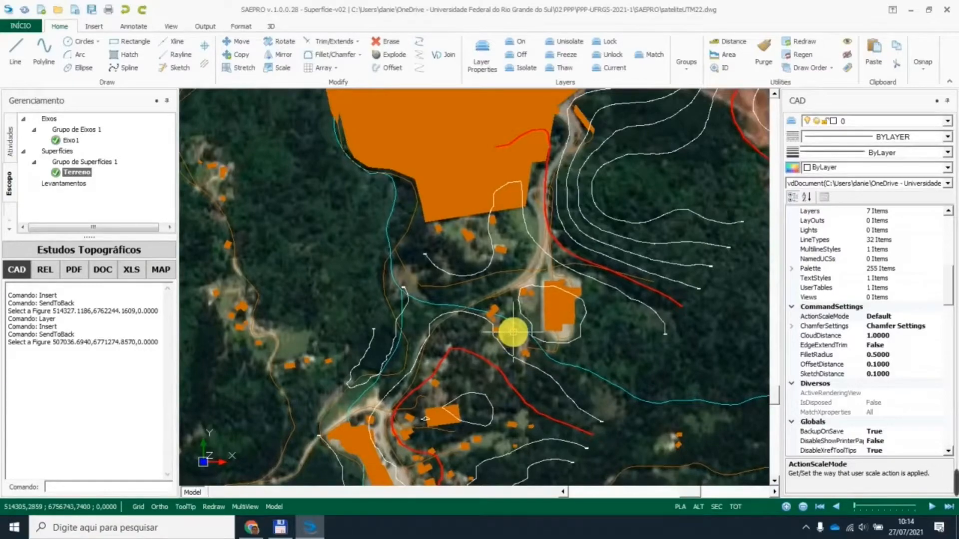
{"action": "scroll", "coordinate": [513, 332], "scroll_direction": "down", "scroll_amount": 5}
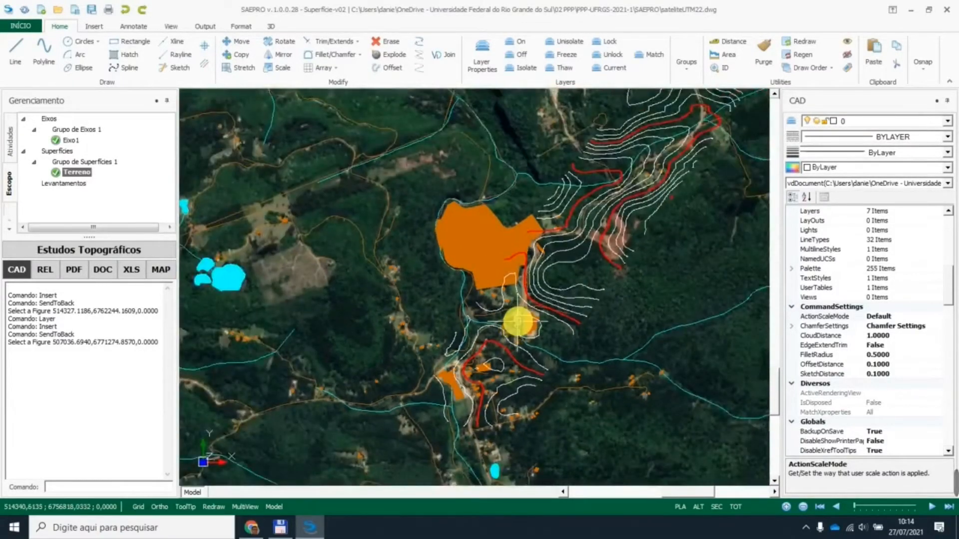
{"action": "scroll", "coordinate": [517, 322], "scroll_direction": "down", "scroll_amount": 3}
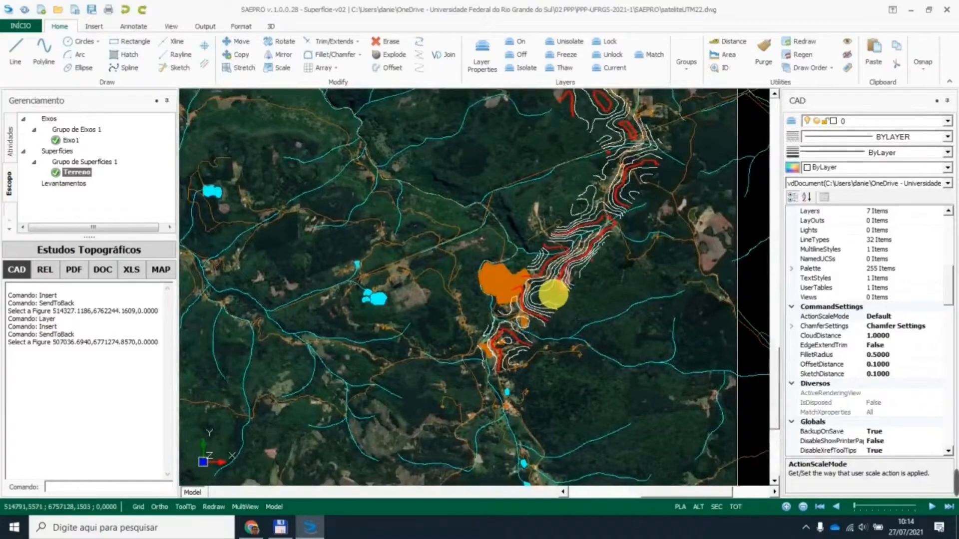
{"action": "scroll", "coordinate": [553, 294], "scroll_direction": "up", "scroll_amount": 2}
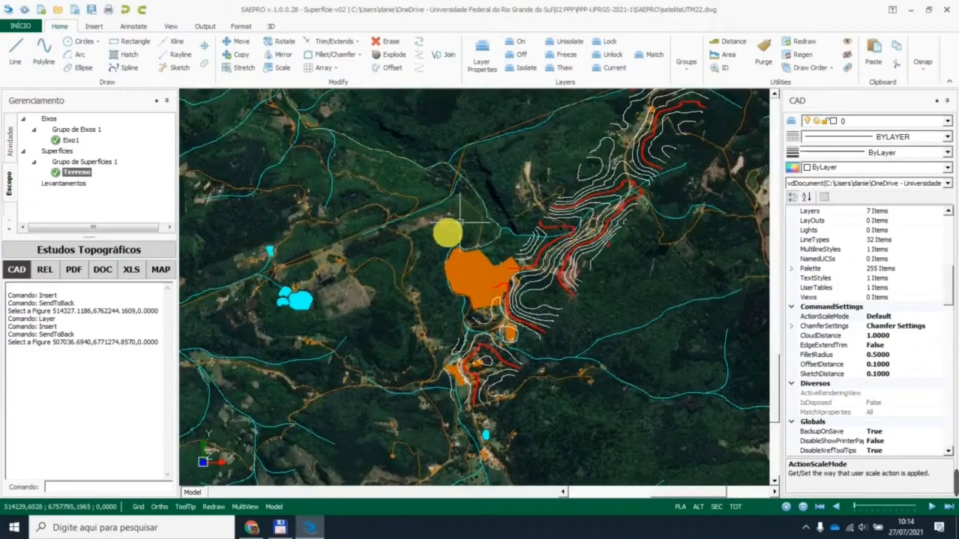
{"action": "middle_click_drag", "start_coordinate": [556, 292], "coordinate": [471, 377]}
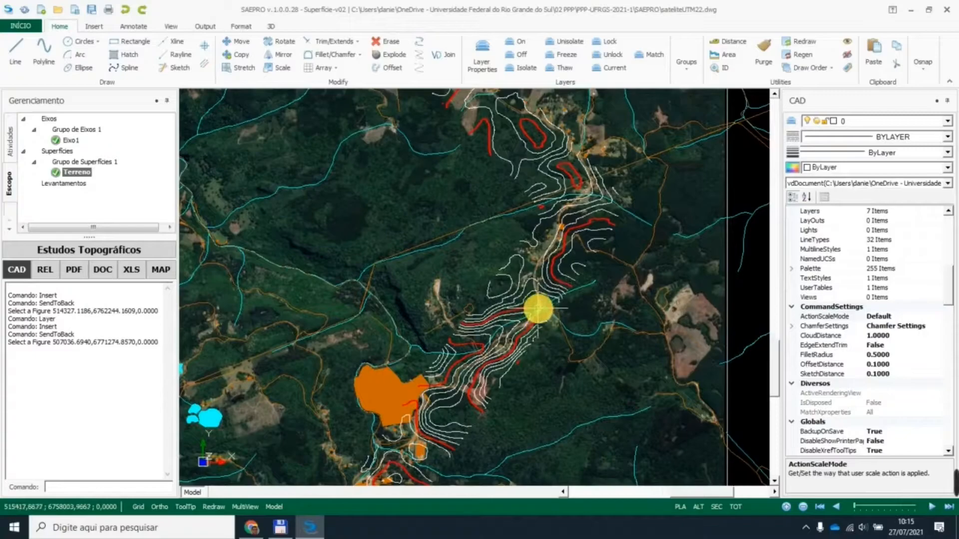
{"action": "scroll", "coordinate": [537, 309], "scroll_direction": "up", "scroll_amount": 4}
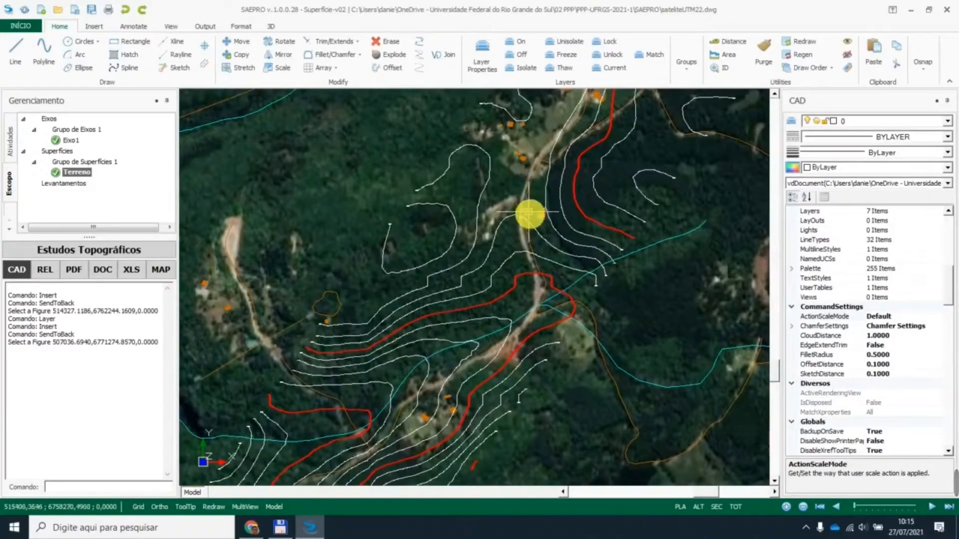
{"action": "scroll", "coordinate": [529, 213], "scroll_direction": "up", "scroll_amount": 4}
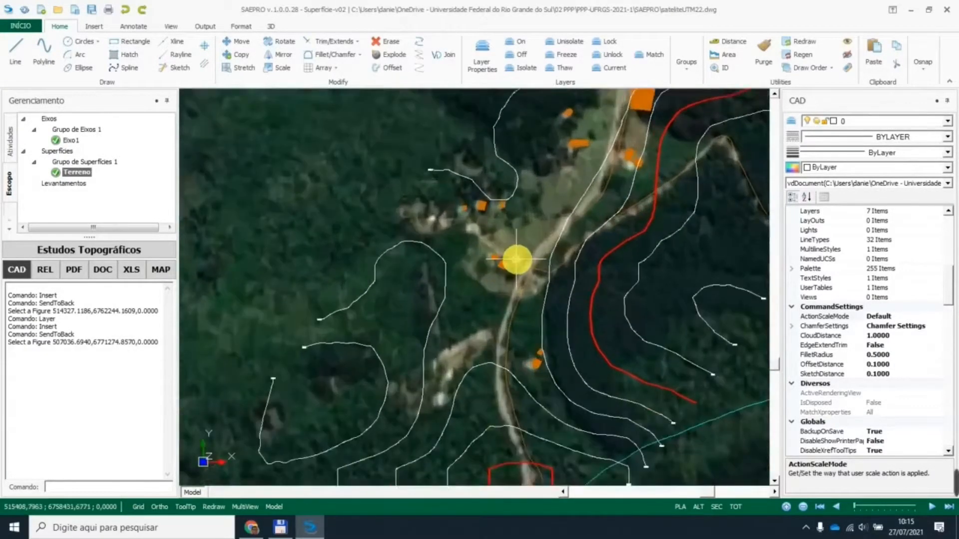
{"action": "scroll", "coordinate": [517, 258], "scroll_direction": "down", "scroll_amount": 2}
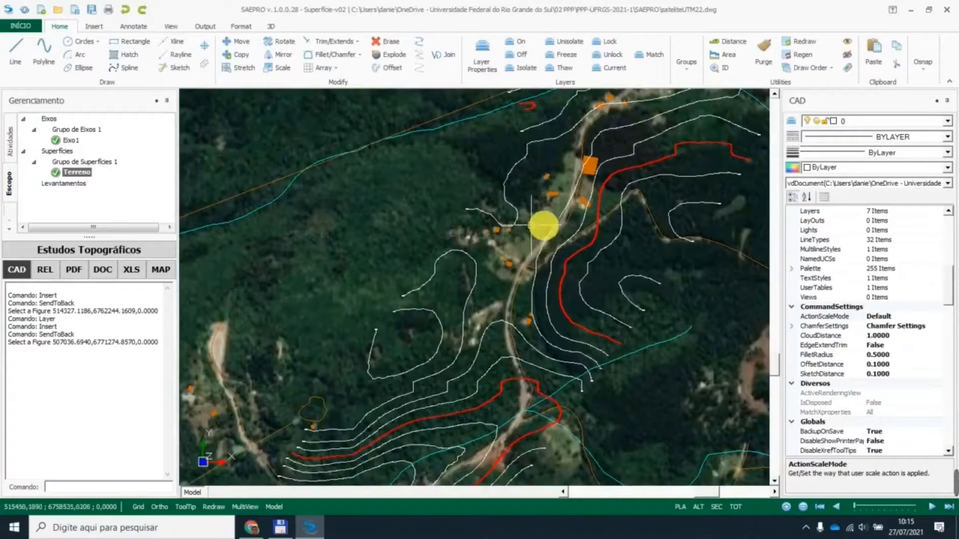
{"action": "scroll", "coordinate": [499, 251], "scroll_direction": "up", "scroll_amount": 3}
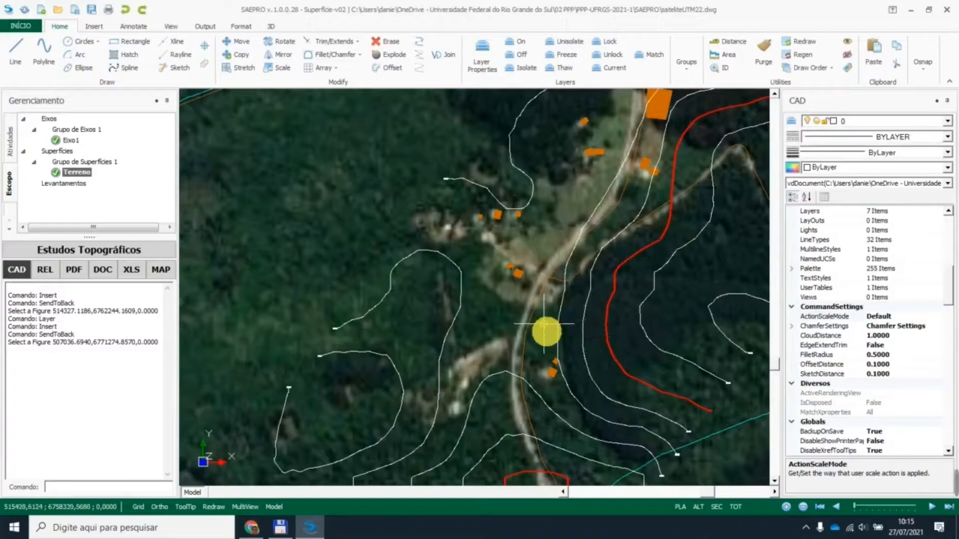
{"action": "scroll", "coordinate": [555, 329], "scroll_direction": "down", "scroll_amount": 1}
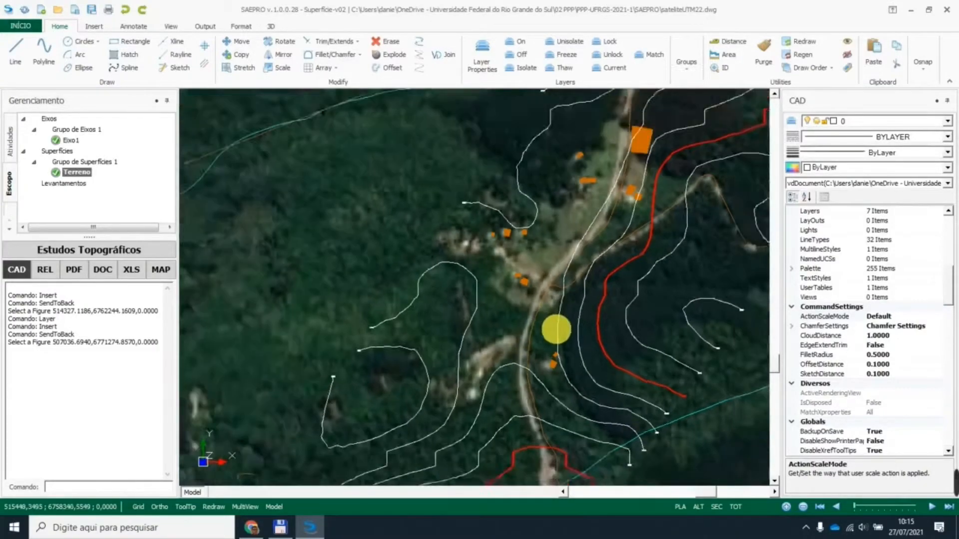
{"action": "scroll", "coordinate": [556, 329], "scroll_direction": "down", "scroll_amount": 3}
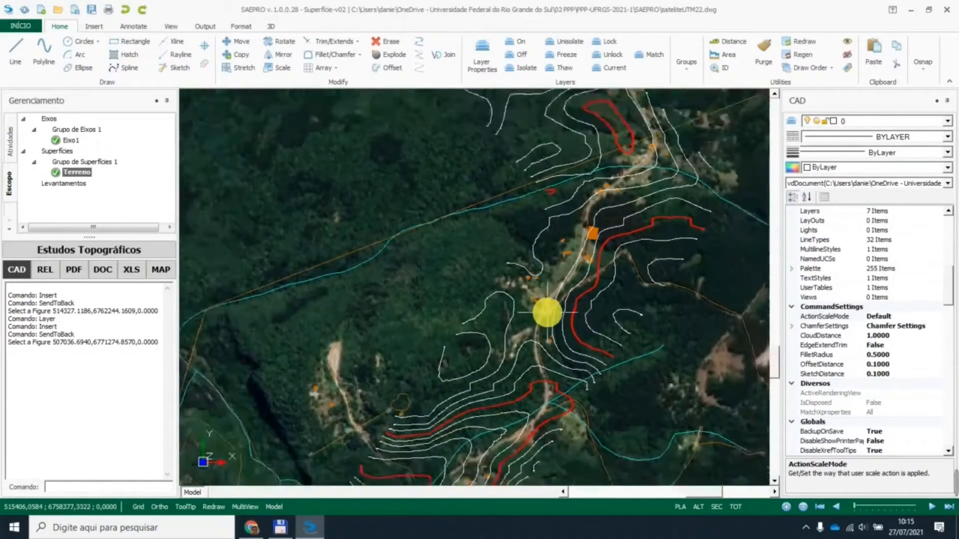
{"action": "scroll", "coordinate": [559, 315], "scroll_direction": "up", "scroll_amount": 2}
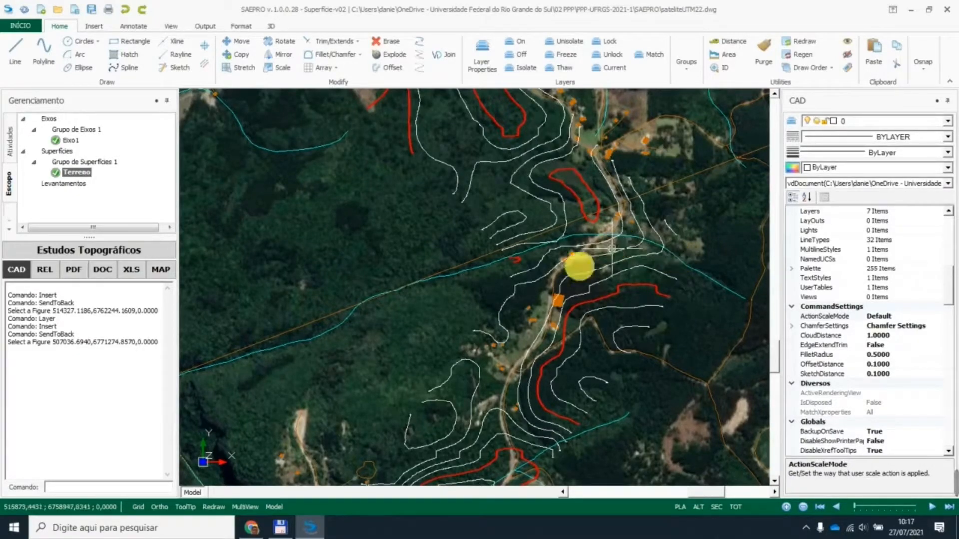
Save the project under the name cenário v01 in the SAEPRO folder, replacing the existing file
{"action": "left_click", "coordinate": [22, 26]}
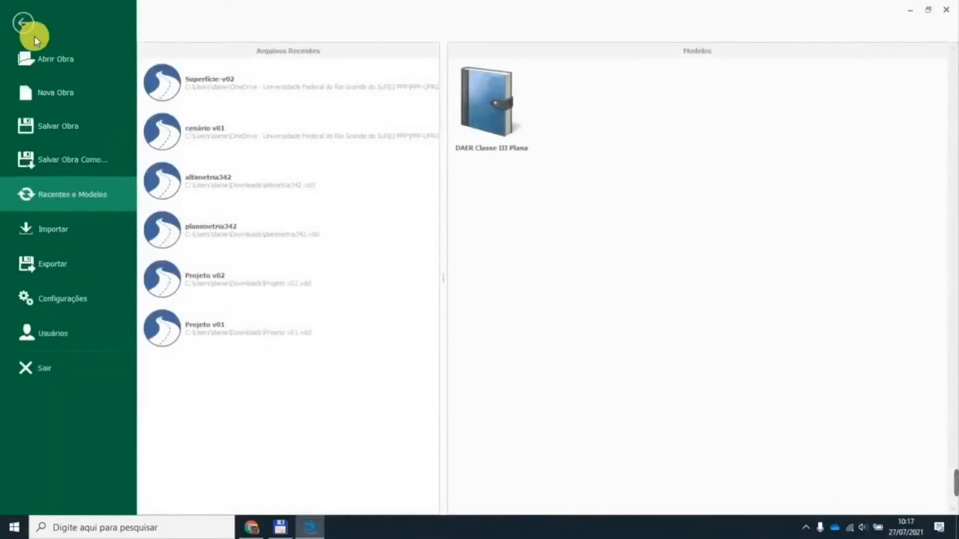
{"action": "left_click", "coordinate": [74, 159]}
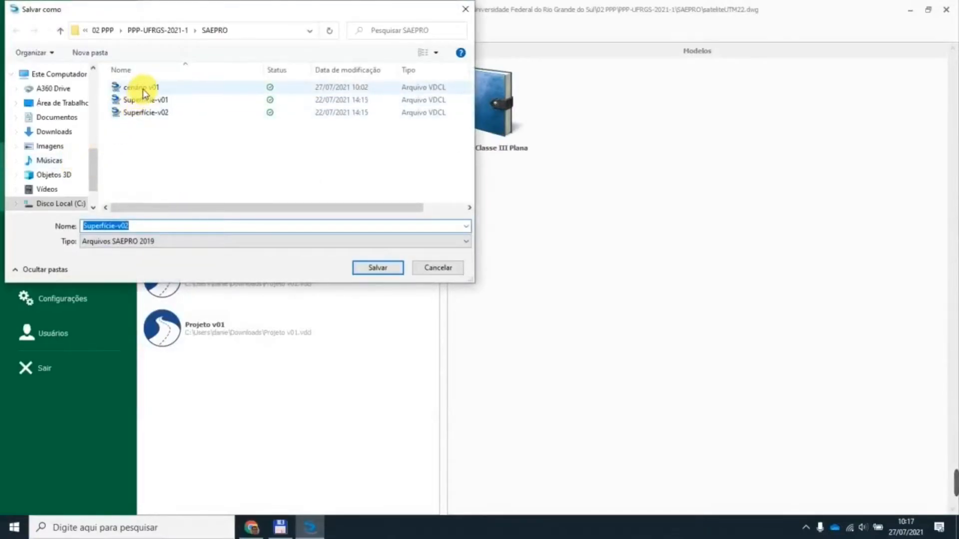
{"action": "left_click", "coordinate": [140, 88]}
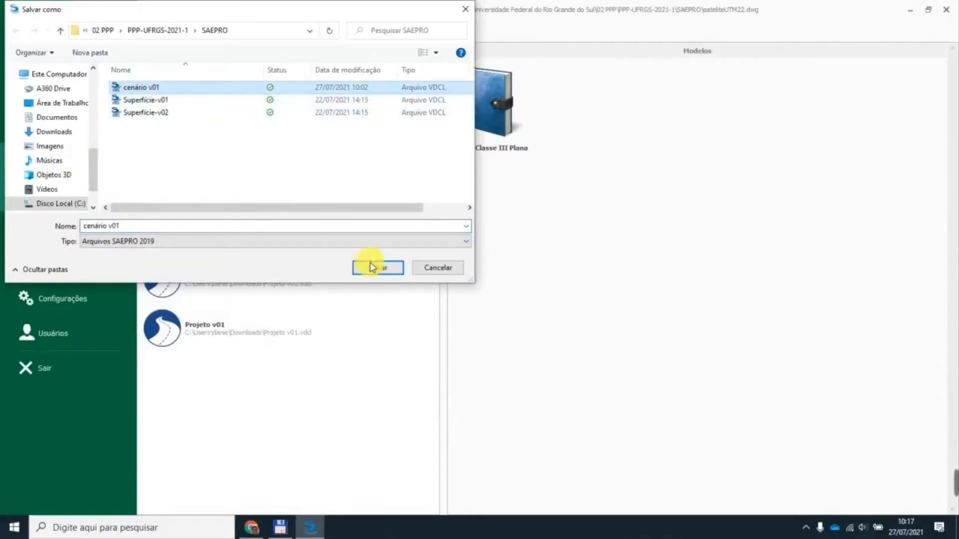
{"action": "left_click", "coordinate": [383, 268]}
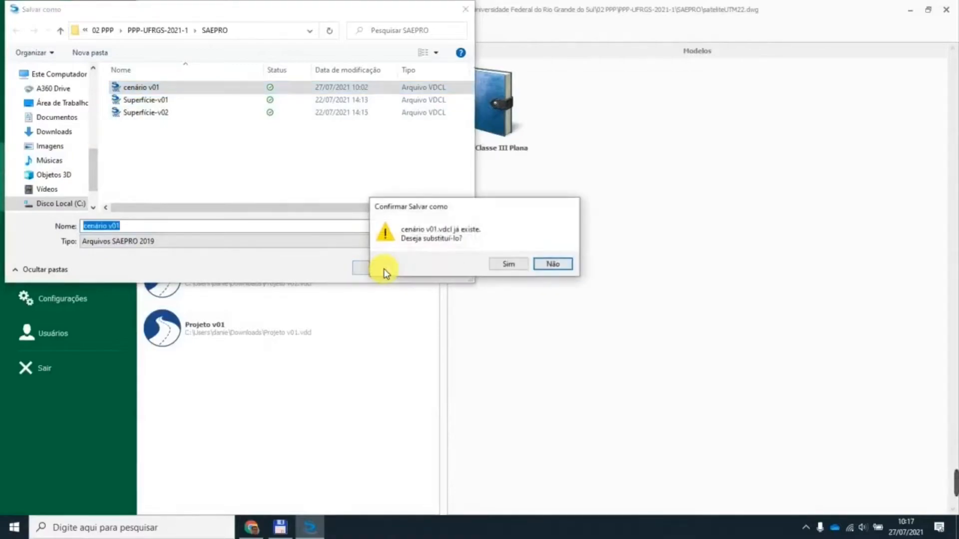
{"action": "left_click", "coordinate": [511, 268]}
{"action": "left_click", "coordinate": [510, 267]}
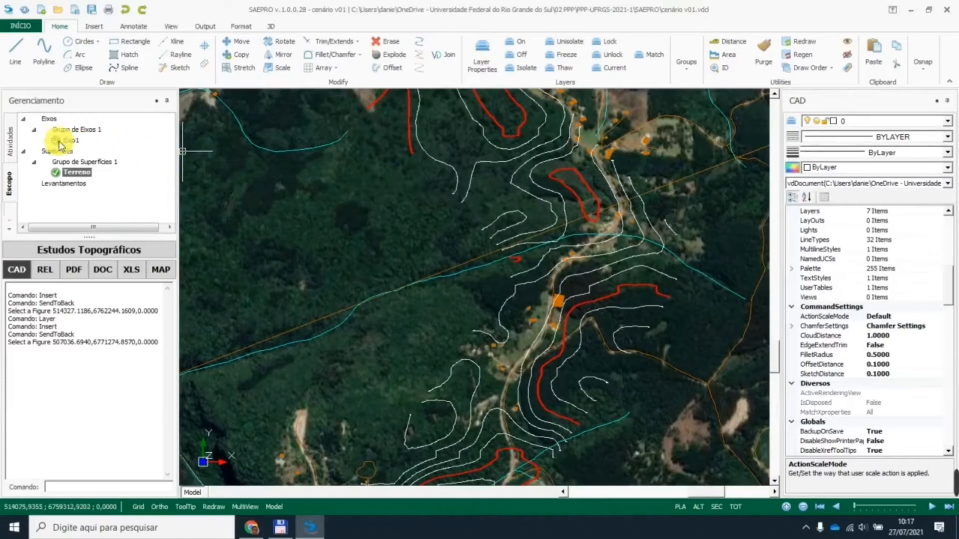
Switch the project activity to the Geométrico design and enlarge the management area to show more of its content
{"action": "left_click", "coordinate": [11, 138]}
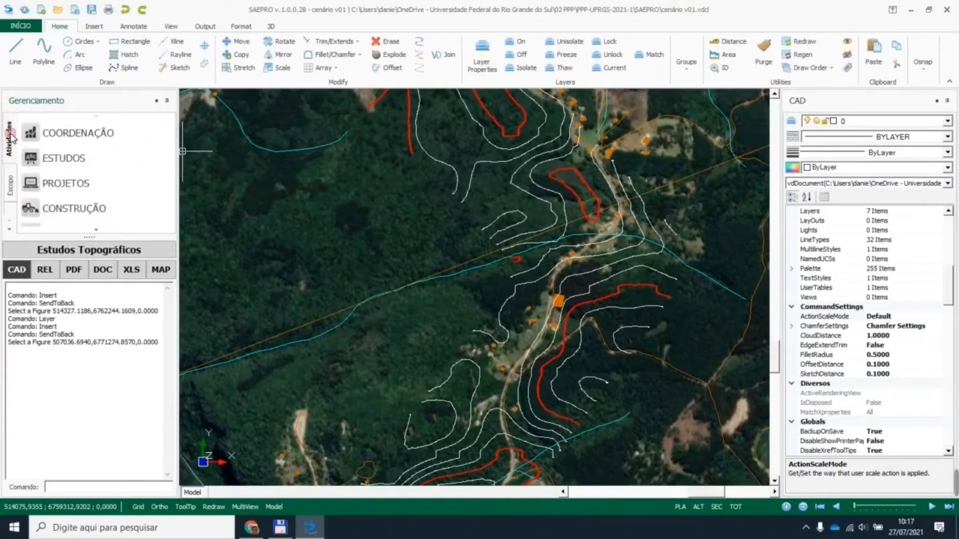
{"action": "left_click", "coordinate": [69, 183]}
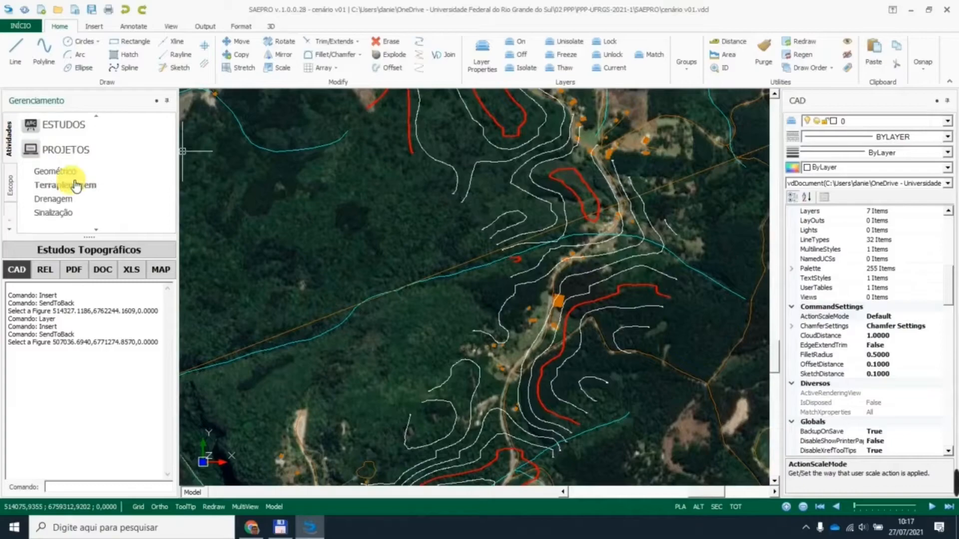
{"action": "left_click", "coordinate": [65, 172]}
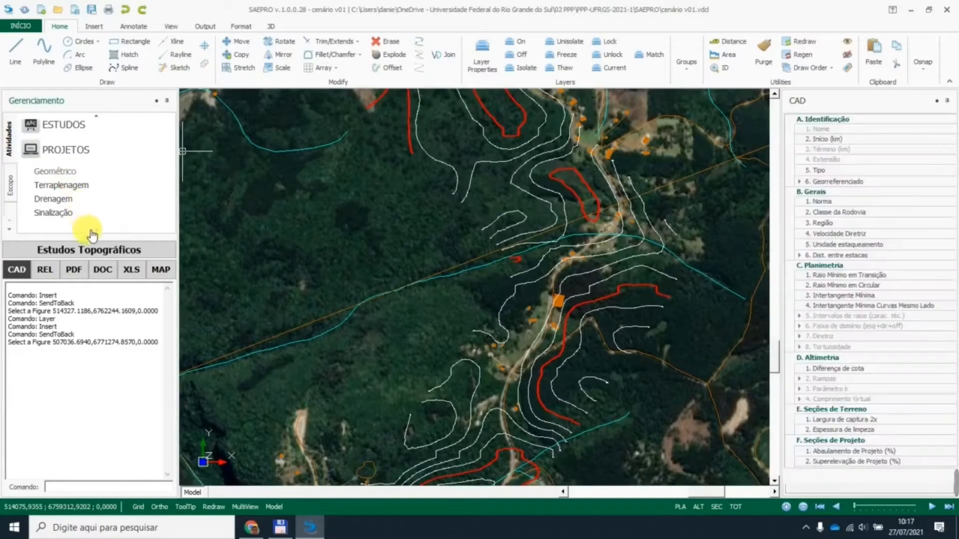
{"action": "left_click_drag", "start_coordinate": [90, 236], "coordinate": [90, 392]}
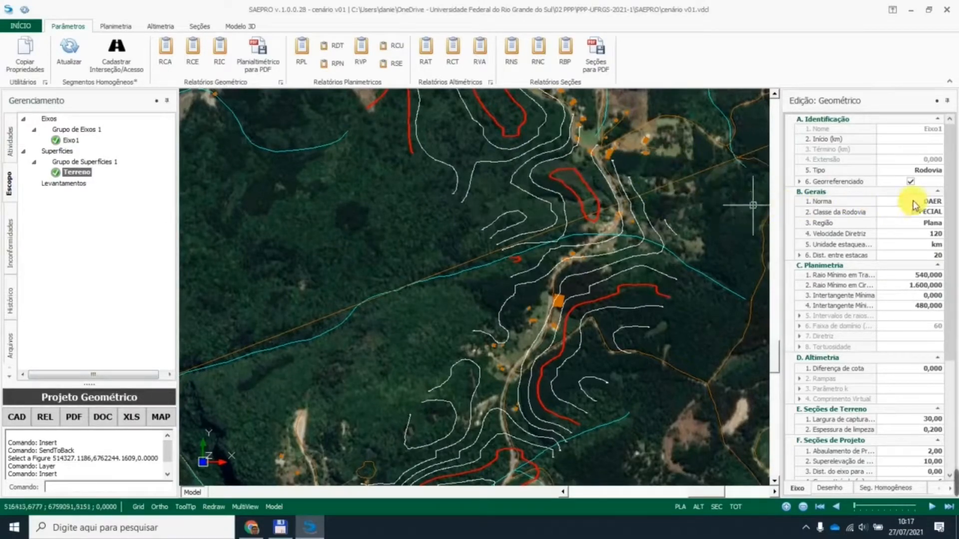
Set the design standard (Norma) of Eixo1 to DNIT and its road class (Classe da Rodovia) to III
{"action": "left_click", "coordinate": [937, 206]}
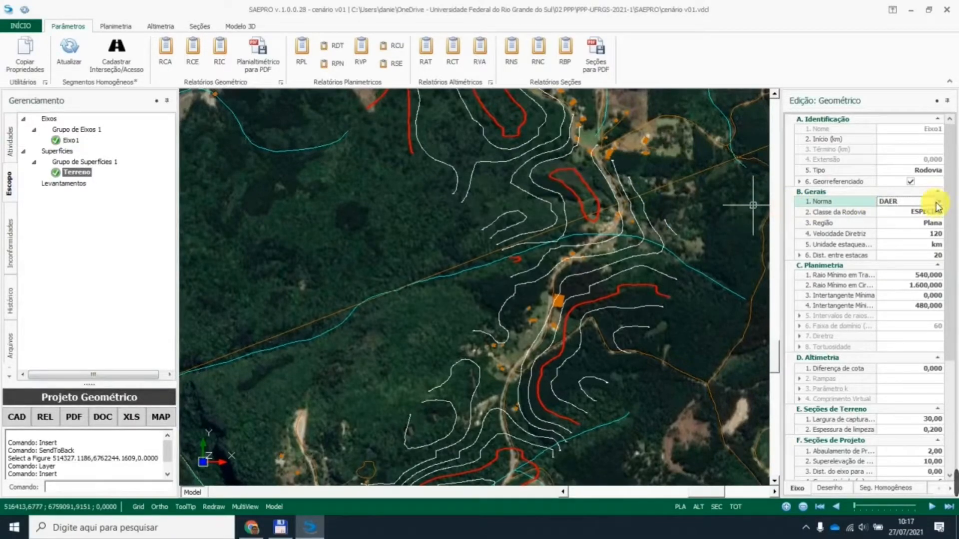
{"action": "left_click", "coordinate": [939, 202]}
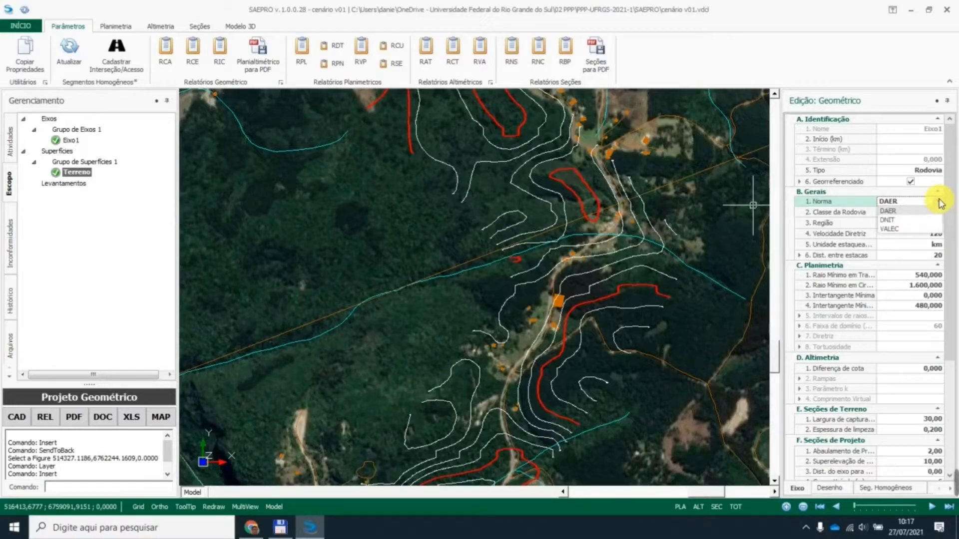
{"action": "left_click", "coordinate": [908, 220]}
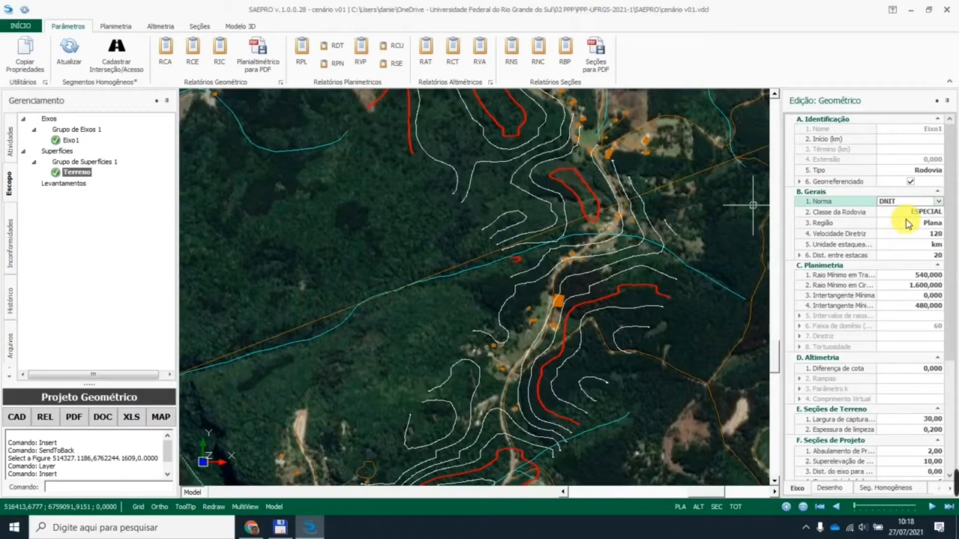
{"action": "left_click", "coordinate": [937, 216]}
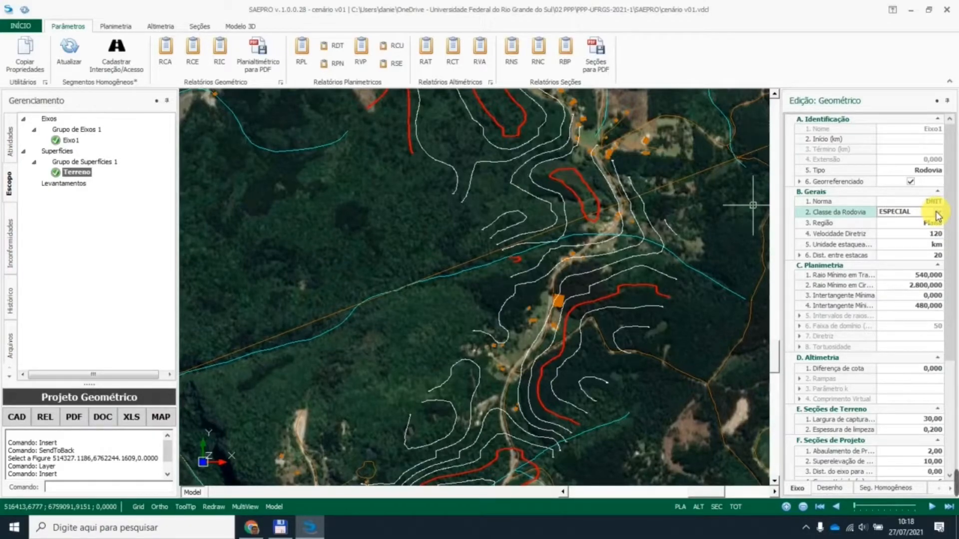
{"action": "left_click", "coordinate": [938, 214]}
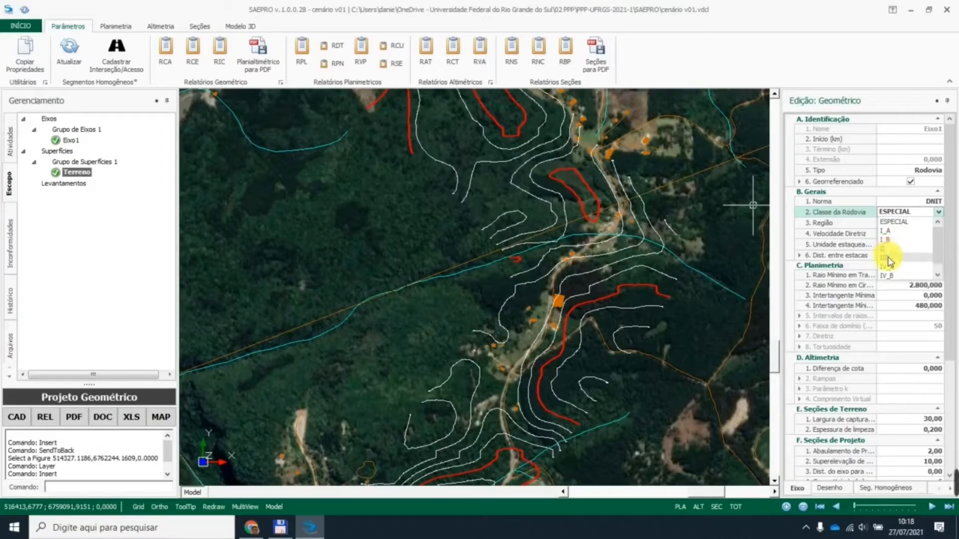
{"action": "left_click", "coordinate": [888, 259]}
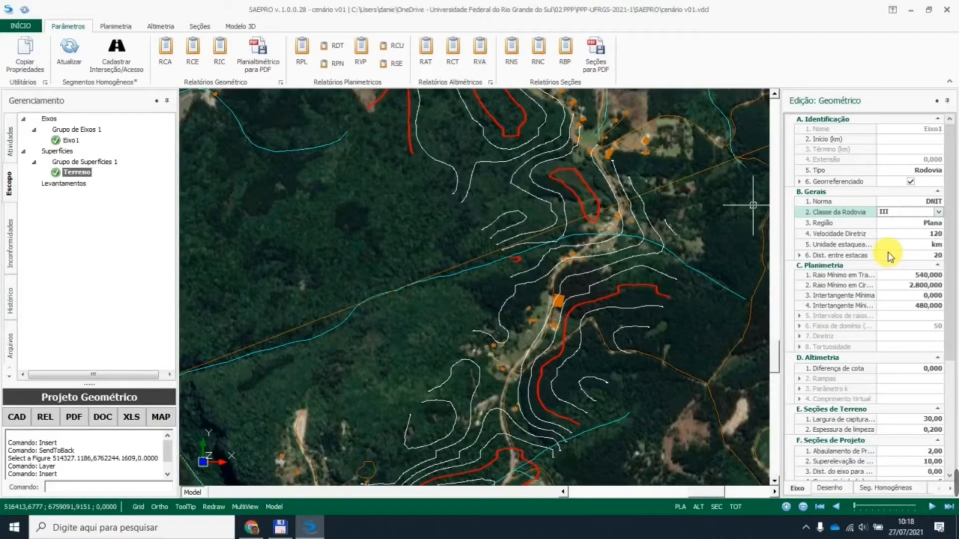
{"action": "left_click", "coordinate": [898, 223]}
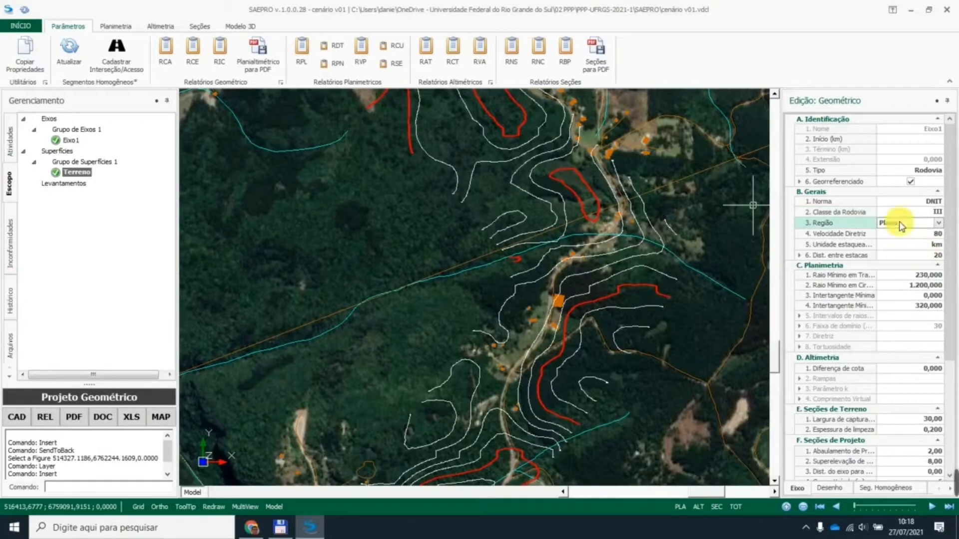
Set the region (Região) of Eixo1 to Montanhosa and apply it so the dependent design parameters update
{"action": "left_click", "coordinate": [940, 224]}
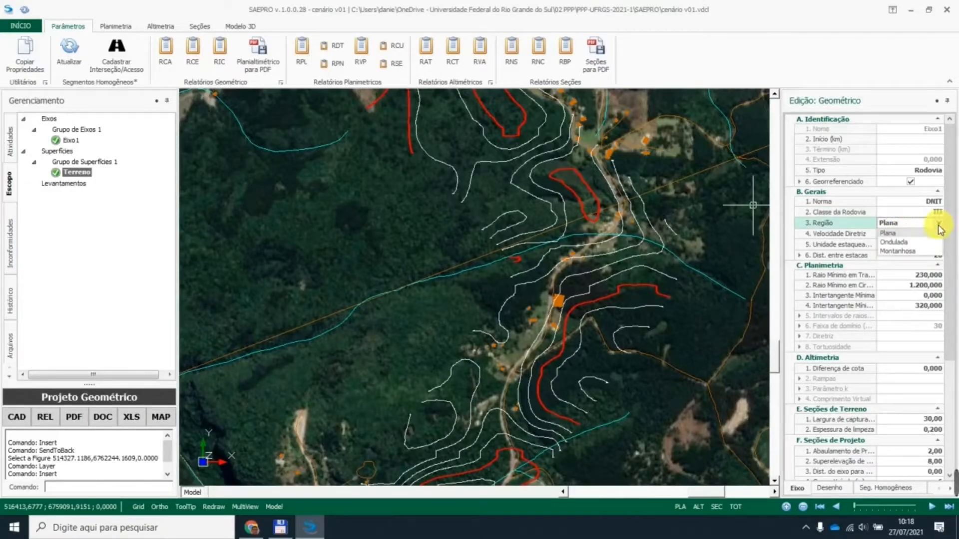
{"action": "left_click", "coordinate": [909, 249]}
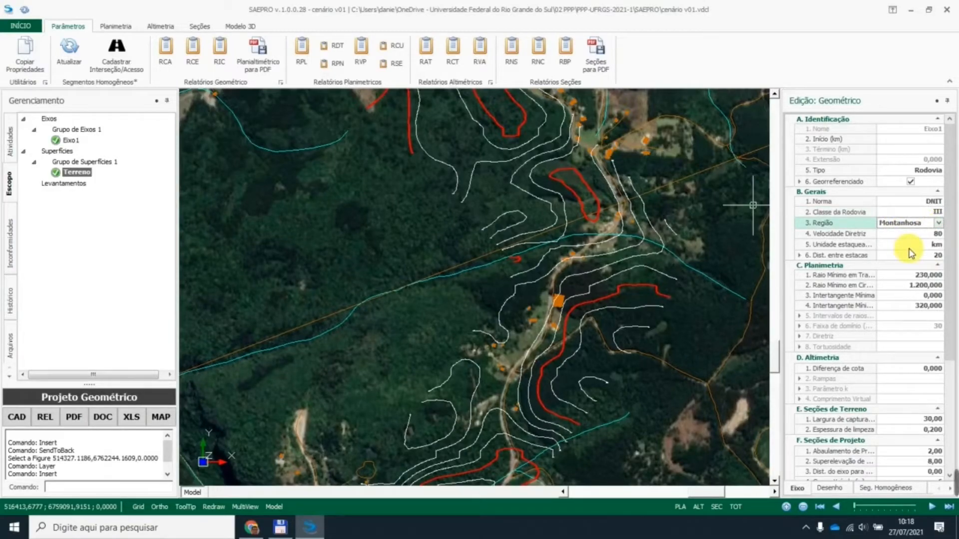
{"action": "left_click", "coordinate": [918, 214]}
{"action": "scroll", "coordinate": [885, 212], "scroll_direction": "down", "scroll_amount": 1}
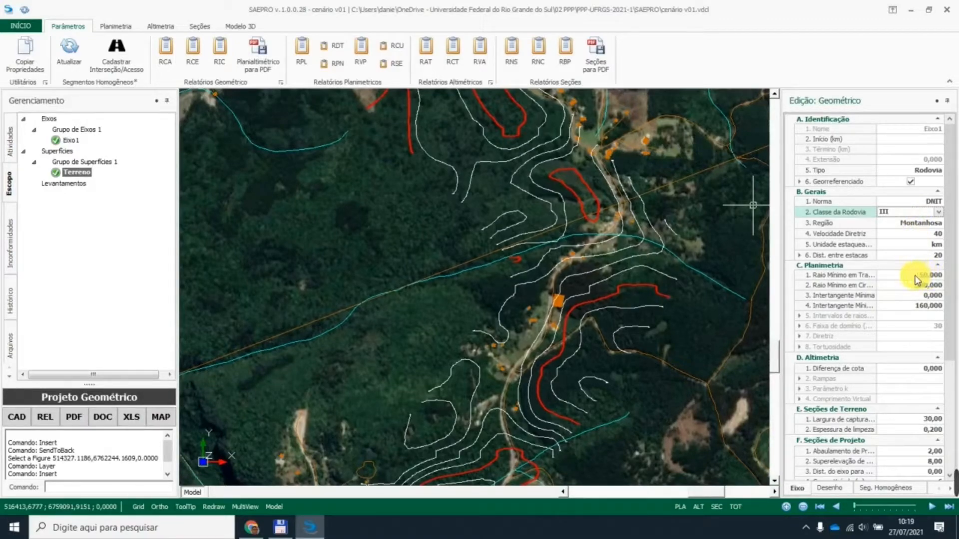
Widen and maximize the geometric editing area to read the full parameter names, and return it to its normal size
{"action": "left_click_drag", "start_coordinate": [781, 279], "coordinate": [715, 288]}
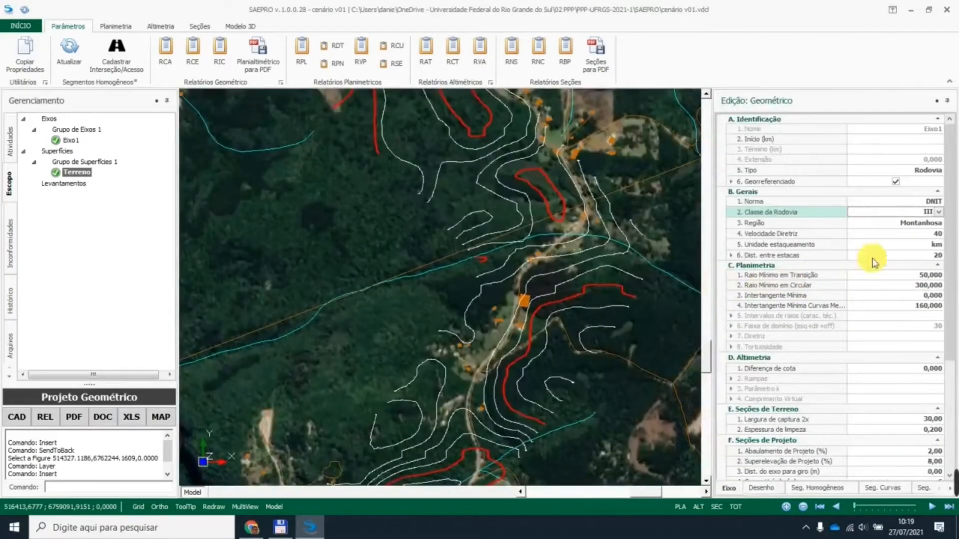
{"action": "left_click", "coordinate": [935, 103]}
{"action": "left_click", "coordinate": [936, 104]}
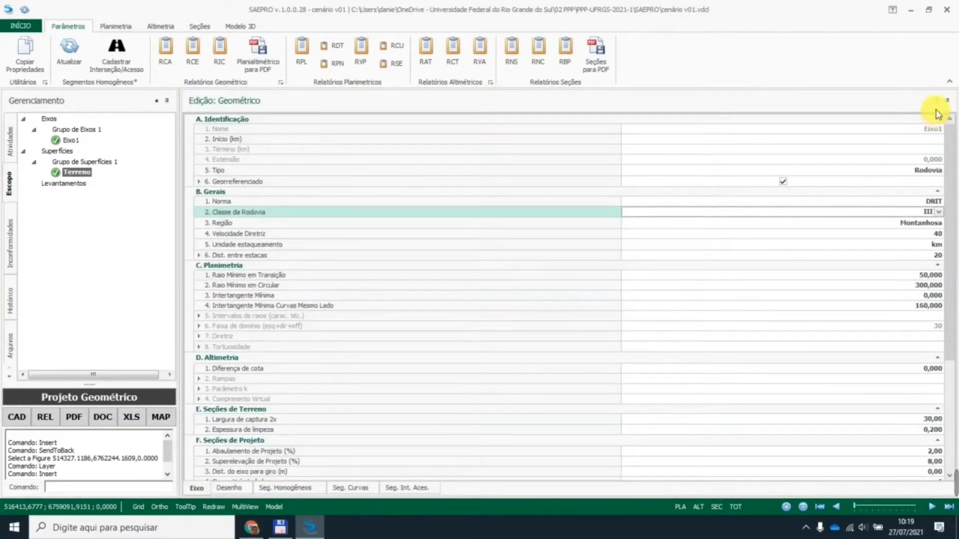
{"action": "left_click", "coordinate": [938, 104]}
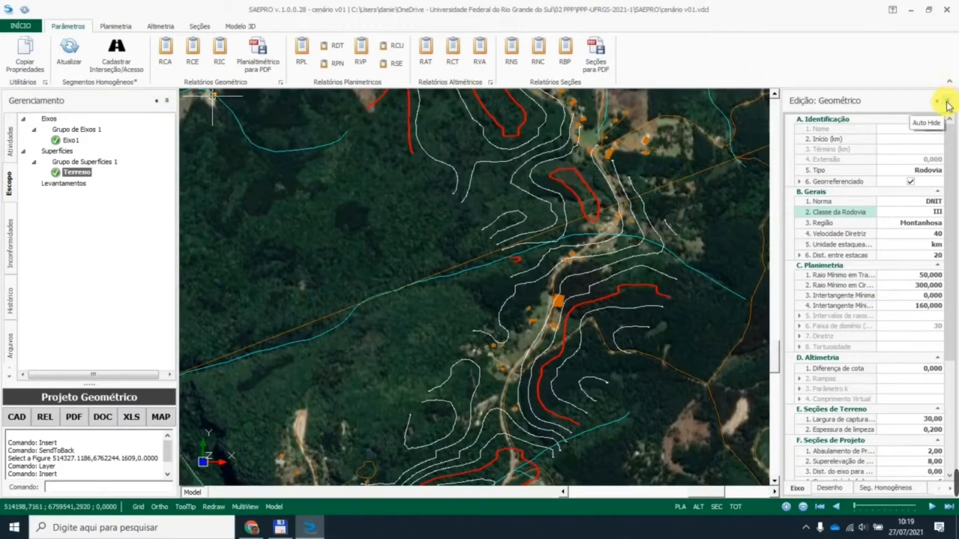
Collapse the management and geometric editing areas to enlarge the drawing, and pin both back in place
{"action": "left_click", "coordinate": [167, 103]}
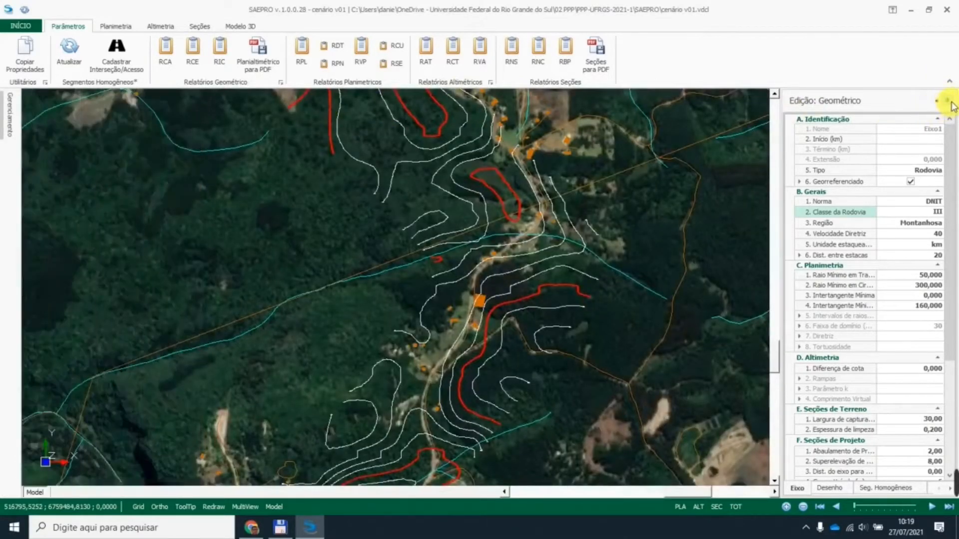
{"action": "left_click", "coordinate": [952, 106]}
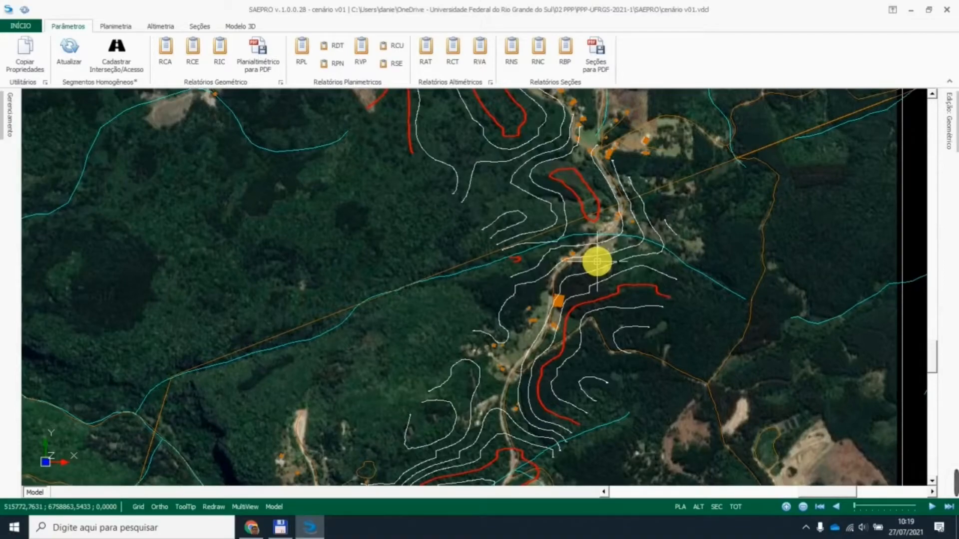
{"action": "left_click", "coordinate": [9, 115]}
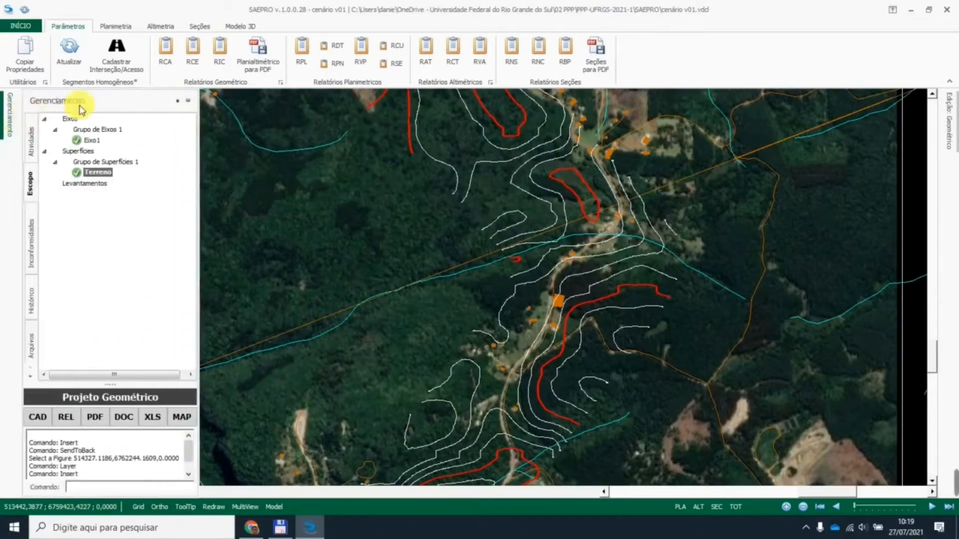
{"action": "left_click", "coordinate": [186, 106]}
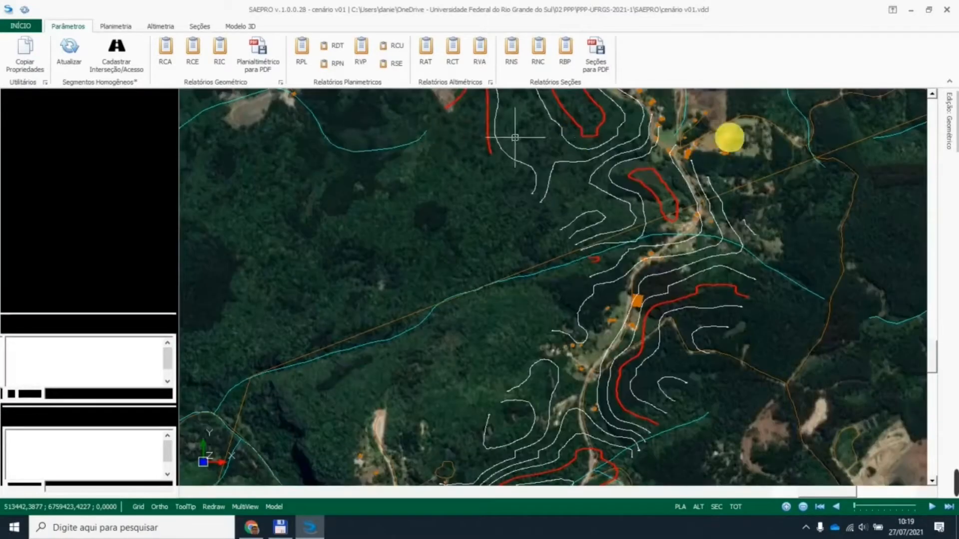
{"action": "mouse_move", "coordinate": [951, 121]}
{"action": "left_click", "coordinate": [930, 103]}
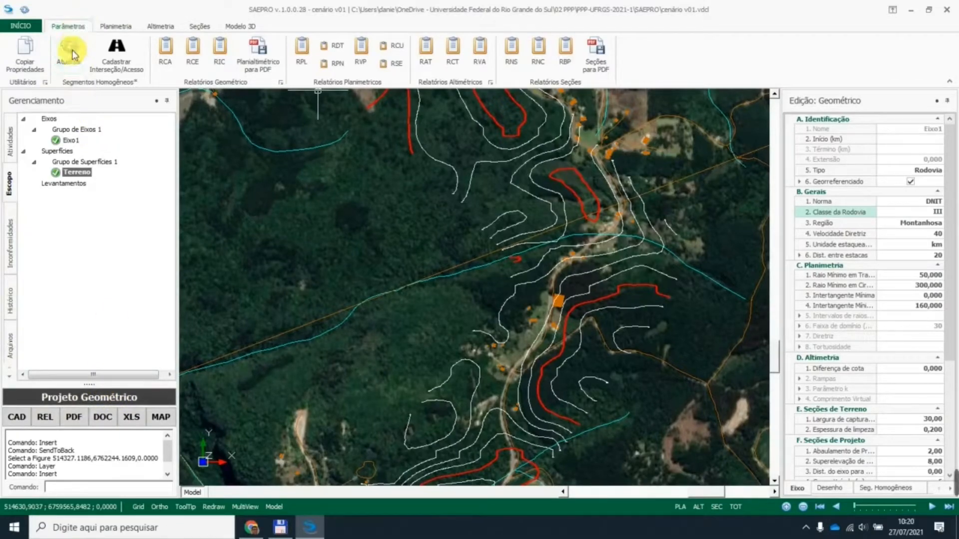
Switch to the CAD environment, return to Projeto Geométrico, and check the list of project activities before going back to the scope tree
{"action": "left_click", "coordinate": [16, 416]}
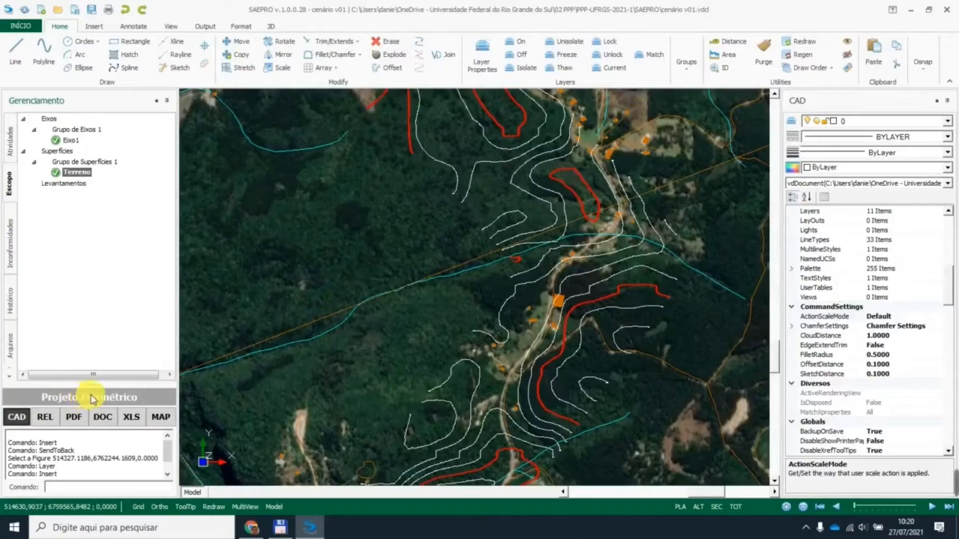
{"action": "left_click", "coordinate": [91, 397]}
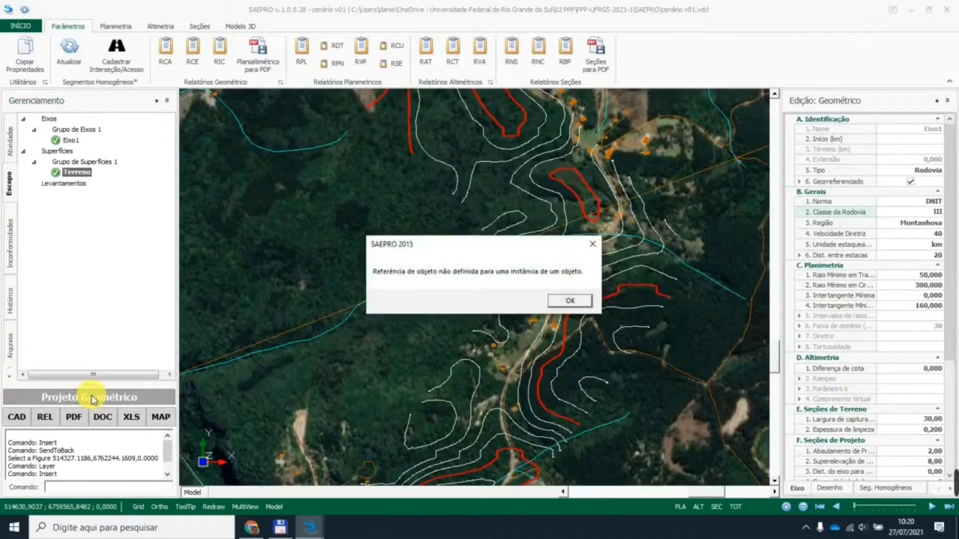
{"action": "left_click", "coordinate": [593, 244]}
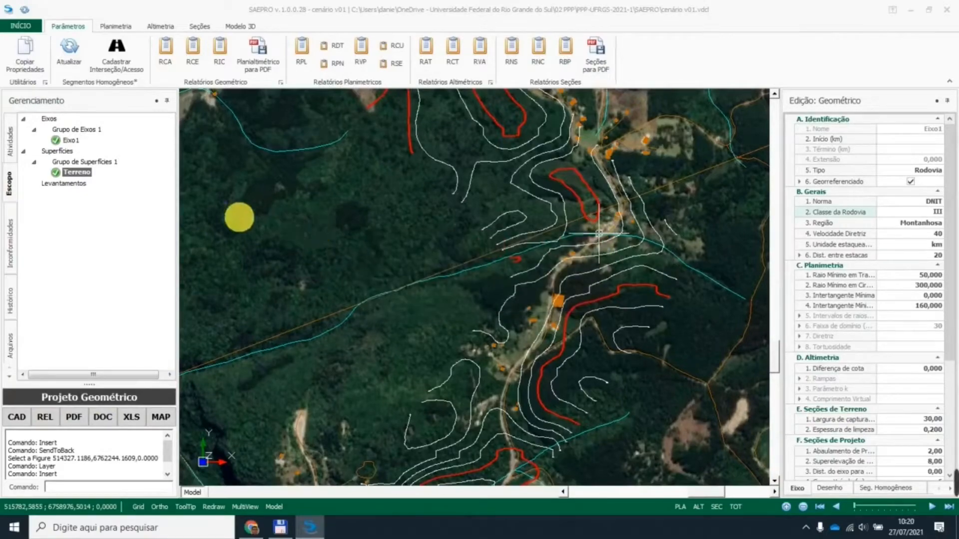
{"action": "left_click", "coordinate": [11, 140]}
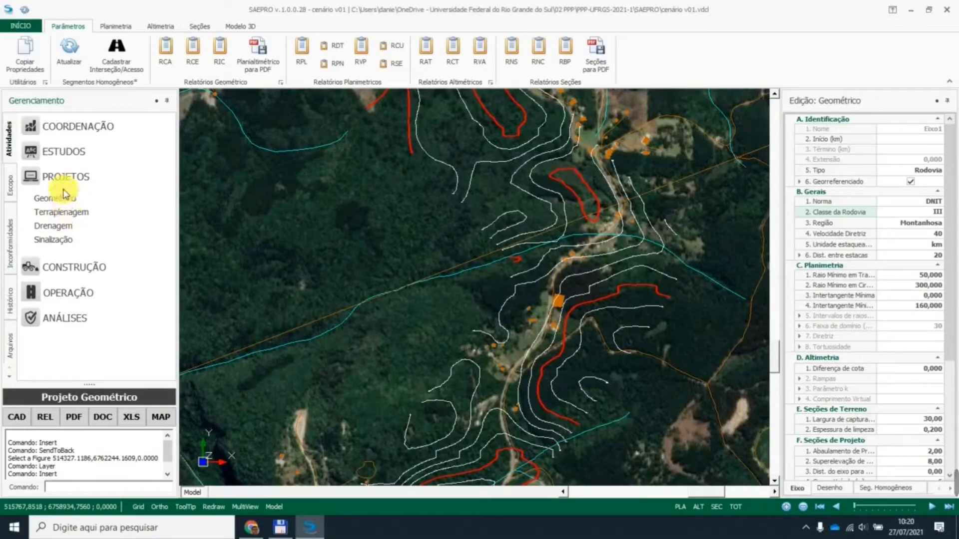
{"action": "left_click", "coordinate": [10, 183]}
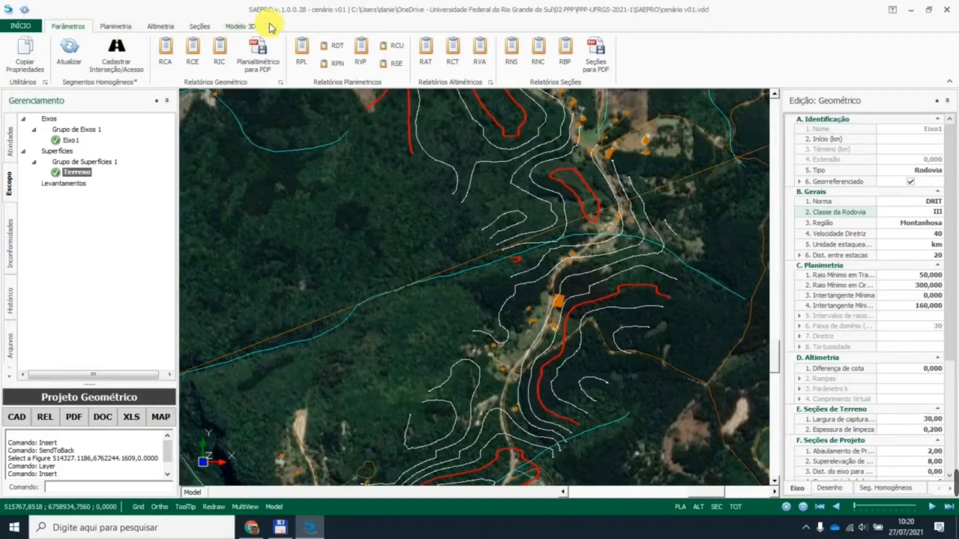
Create a new horizontal alignment for Eixo1 with six PIs placed along the surveyed contour strip, from its southern end to its northern end
{"action": "left_click", "coordinate": [116, 27]}
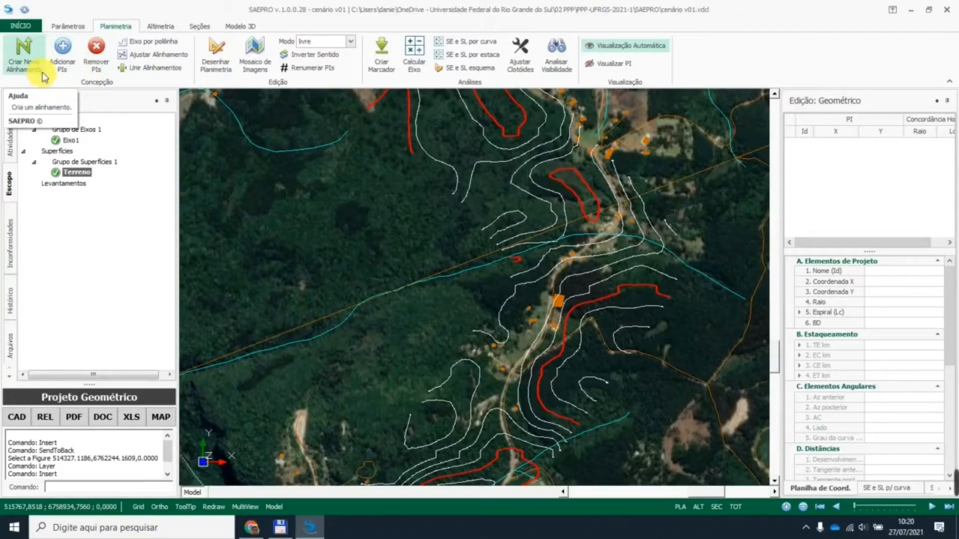
{"action": "left_click", "coordinate": [61, 55]}
{"action": "scroll", "coordinate": [638, 325], "scroll_direction": "down", "scroll_amount": 1}
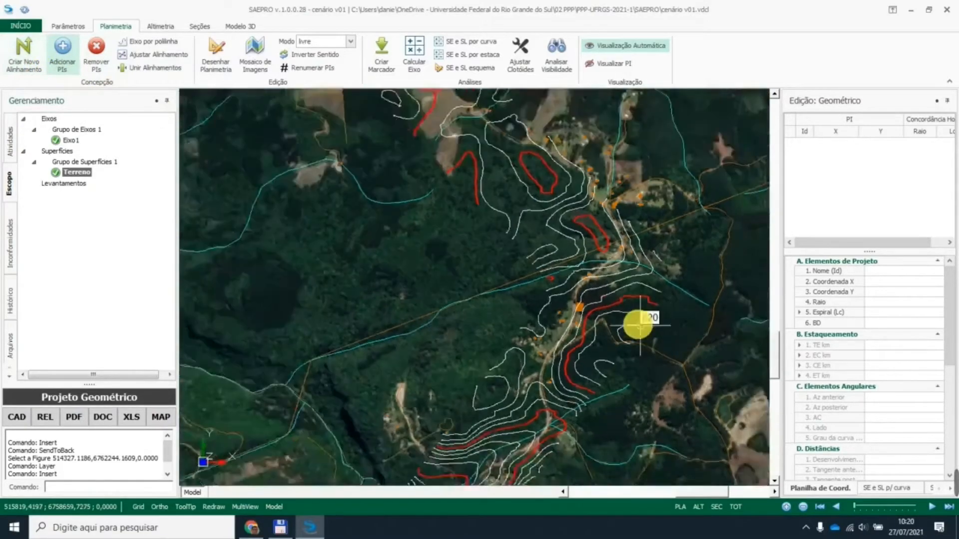
{"action": "scroll", "coordinate": [629, 325], "scroll_direction": "down", "scroll_amount": 3}
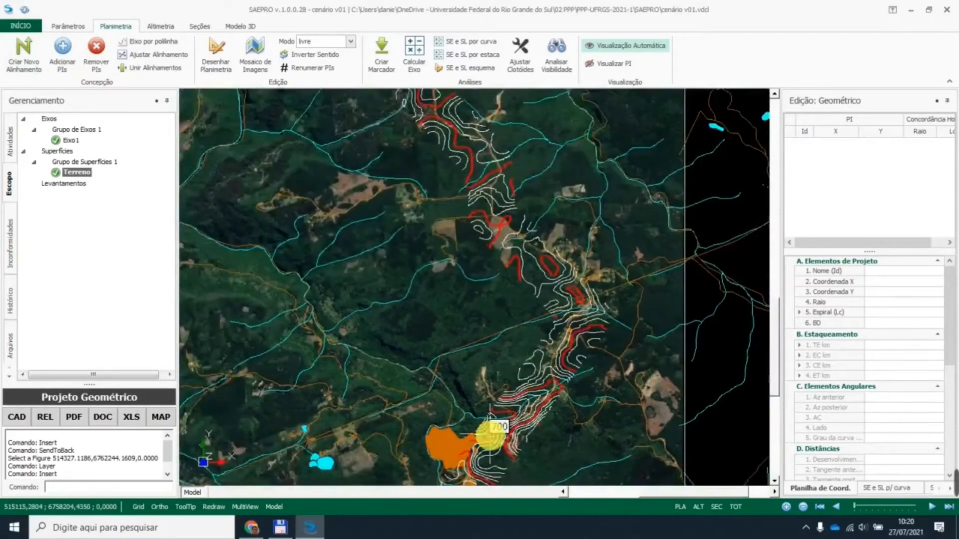
{"action": "scroll", "coordinate": [492, 427], "scroll_direction": "down", "scroll_amount": 2}
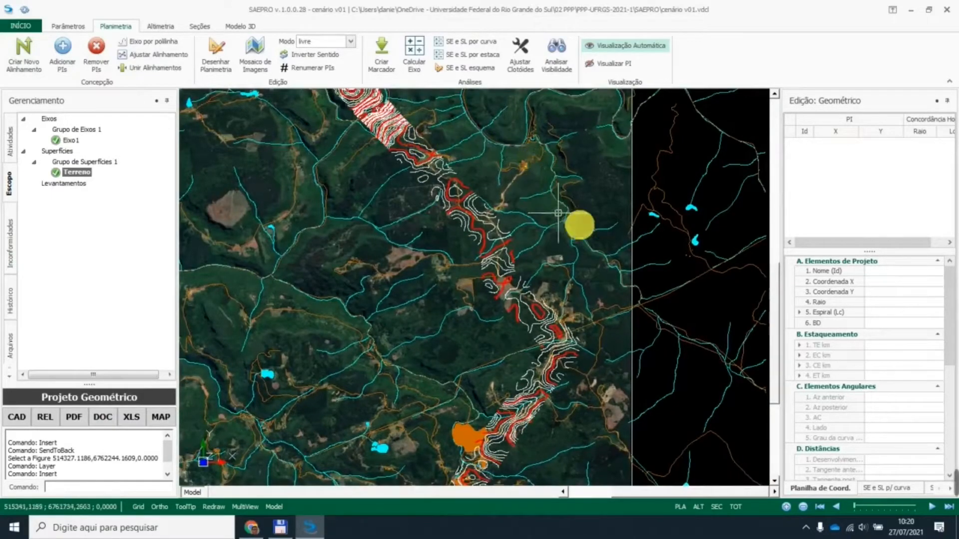
{"action": "middle_click_drag", "start_coordinate": [603, 263], "coordinate": [605, 225]}
{"action": "scroll", "coordinate": [606, 240], "scroll_direction": "down", "scroll_amount": 2}
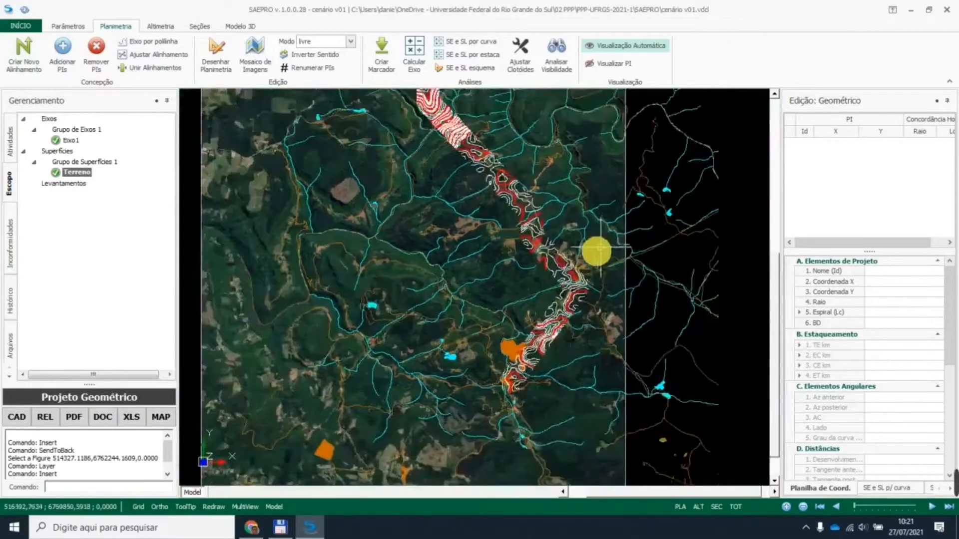
{"action": "middle_click_drag", "start_coordinate": [591, 278], "coordinate": [596, 327]}
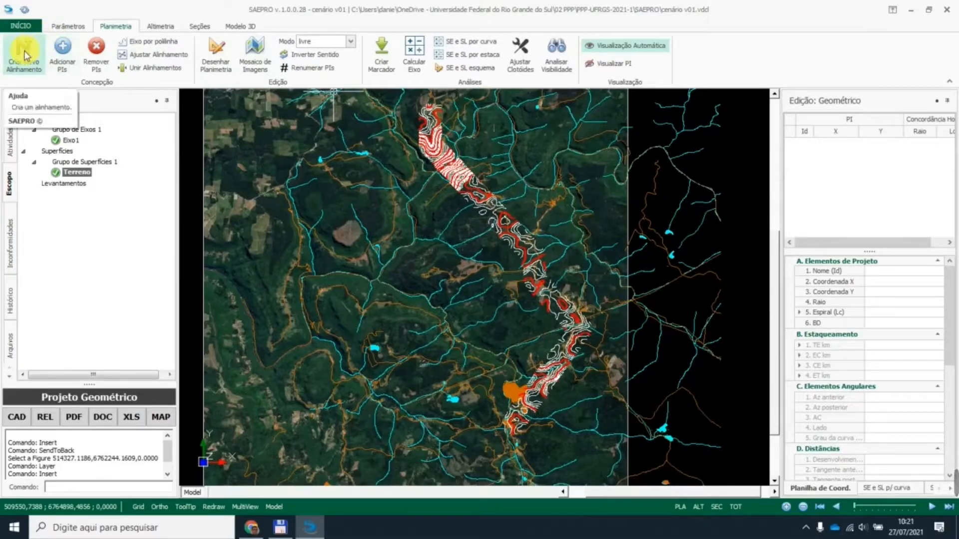
{"action": "left_click", "coordinate": [39, 58]}
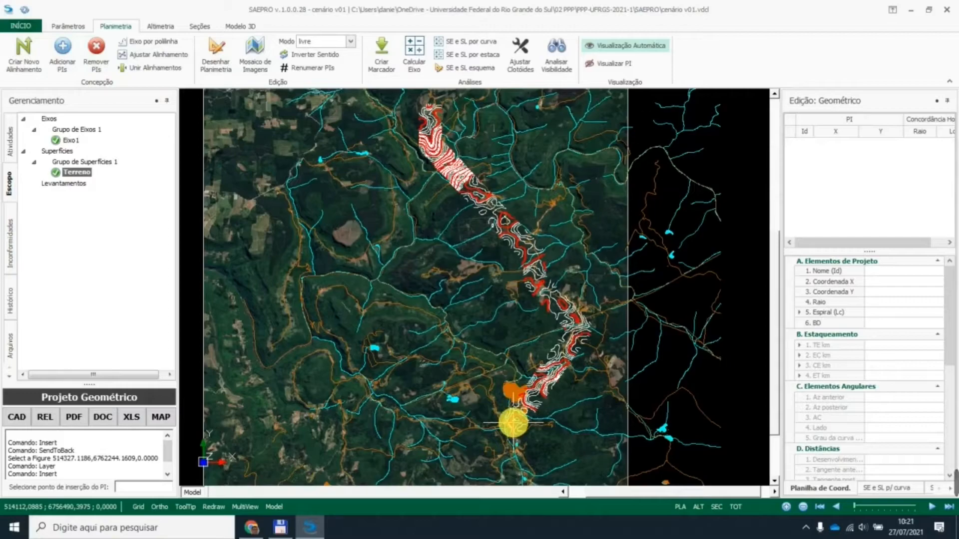
{"action": "left_click", "coordinate": [513, 422]}
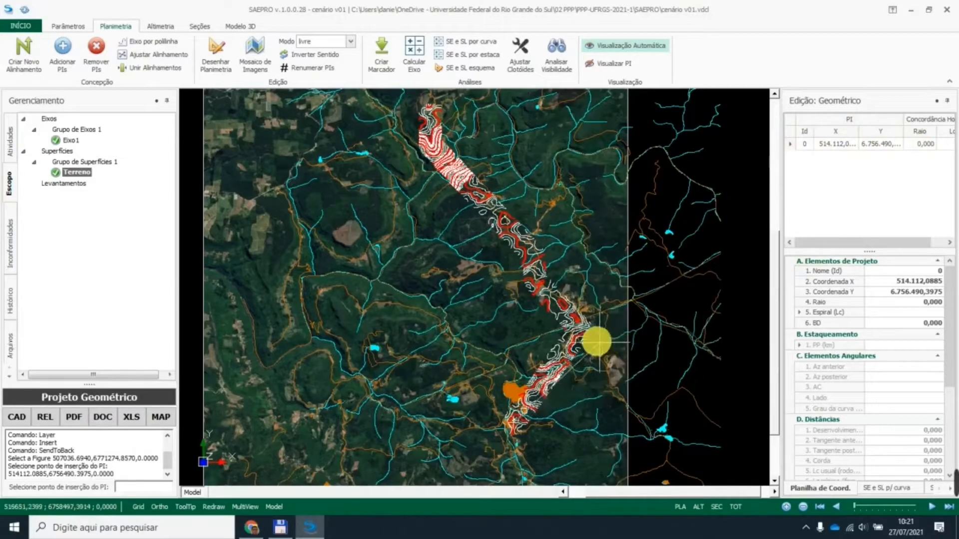
{"action": "left_click", "coordinate": [582, 330]}
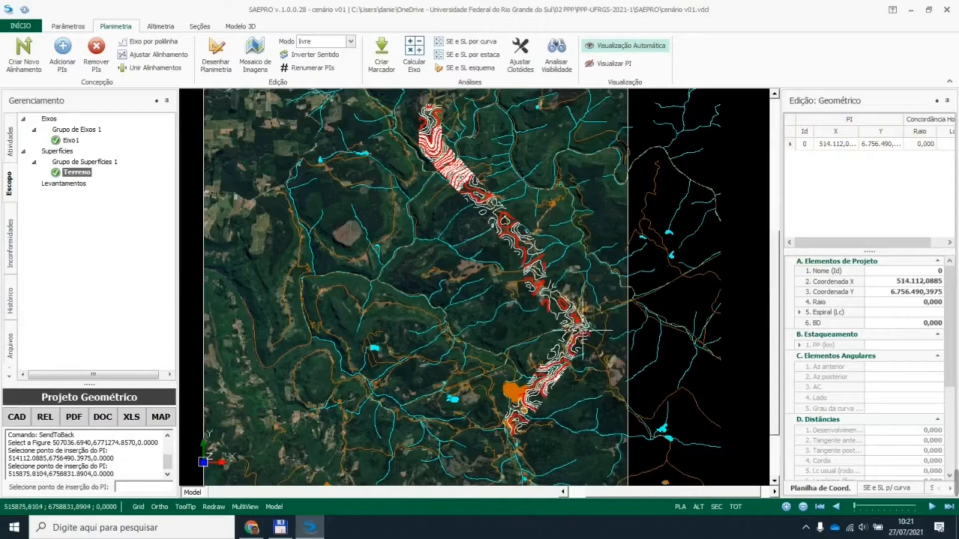
{"action": "left_click", "coordinate": [525, 249]}
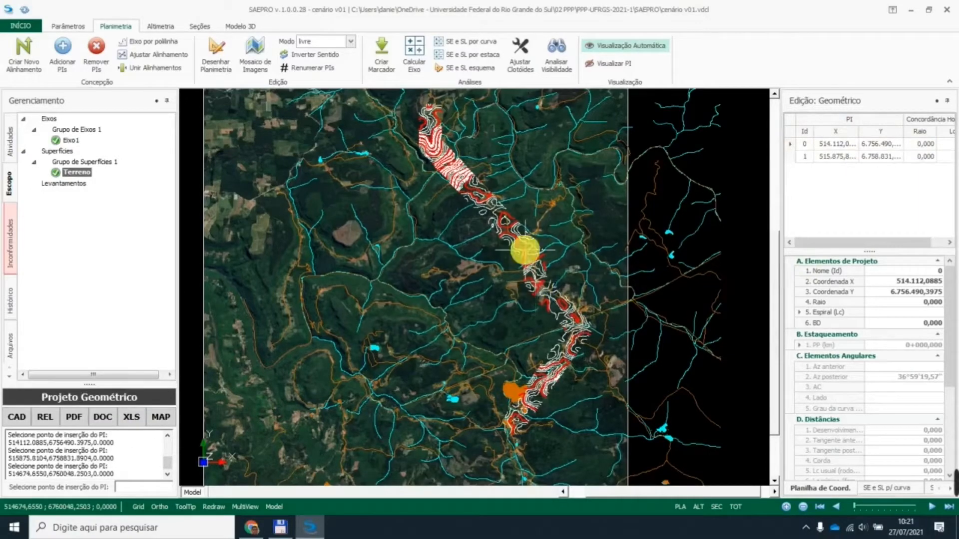
{"action": "left_click", "coordinate": [523, 229]}
{"action": "left_click", "coordinate": [432, 152]}
{"action": "left_click", "coordinate": [430, 118]}
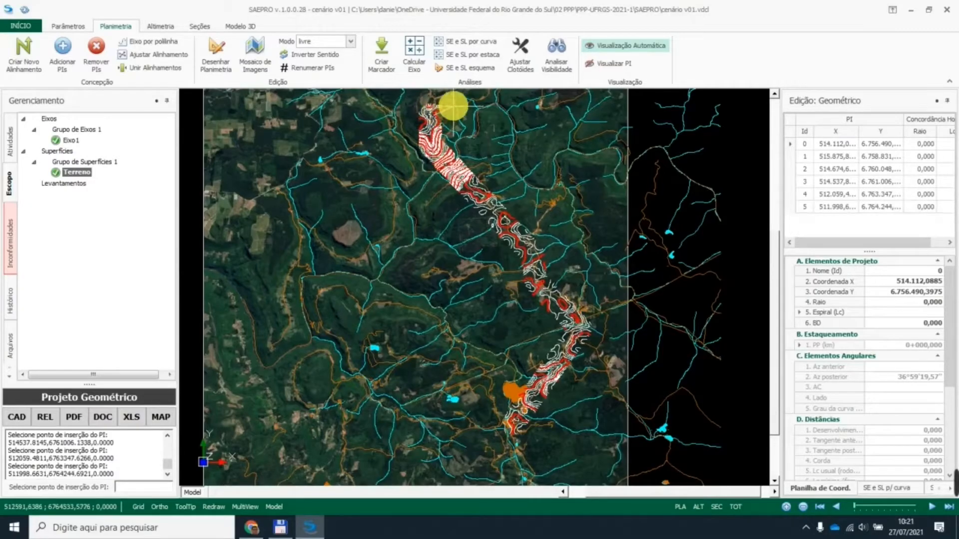
{"action": "key", "text": "Escape"}
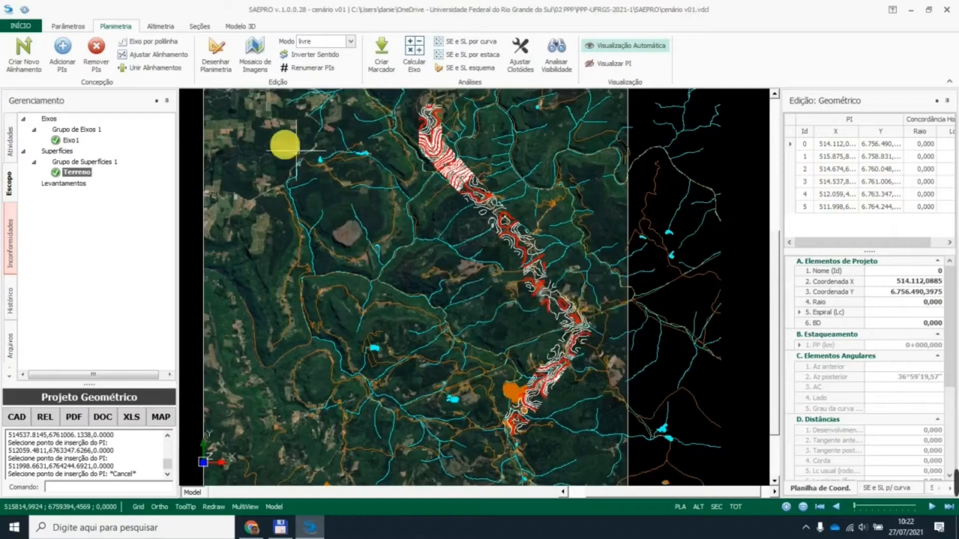
Examine the updated Eixo1 parameters and the stationed alignment on the terrain near the large orange building area
{"action": "left_click", "coordinate": [70, 27]}
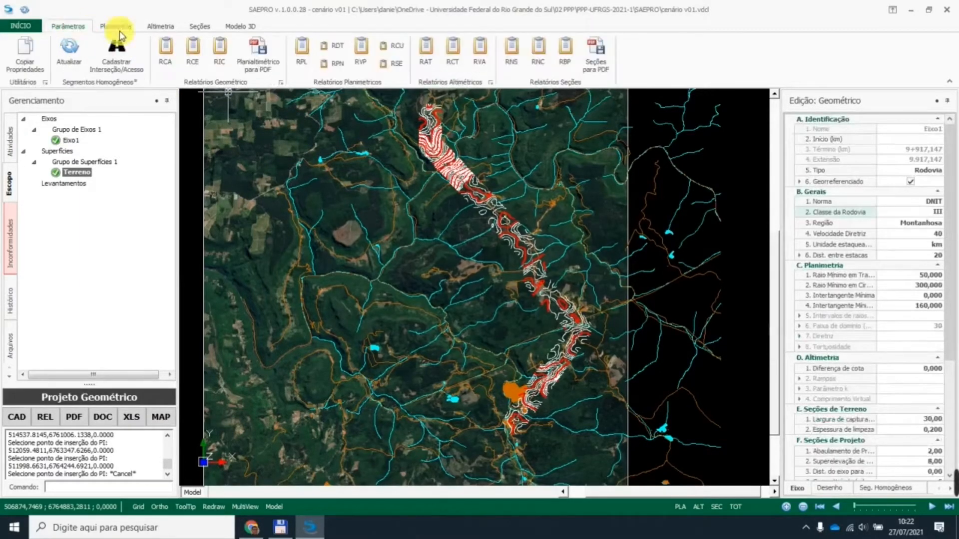
{"action": "scroll", "coordinate": [529, 394], "scroll_direction": "up", "scroll_amount": 5}
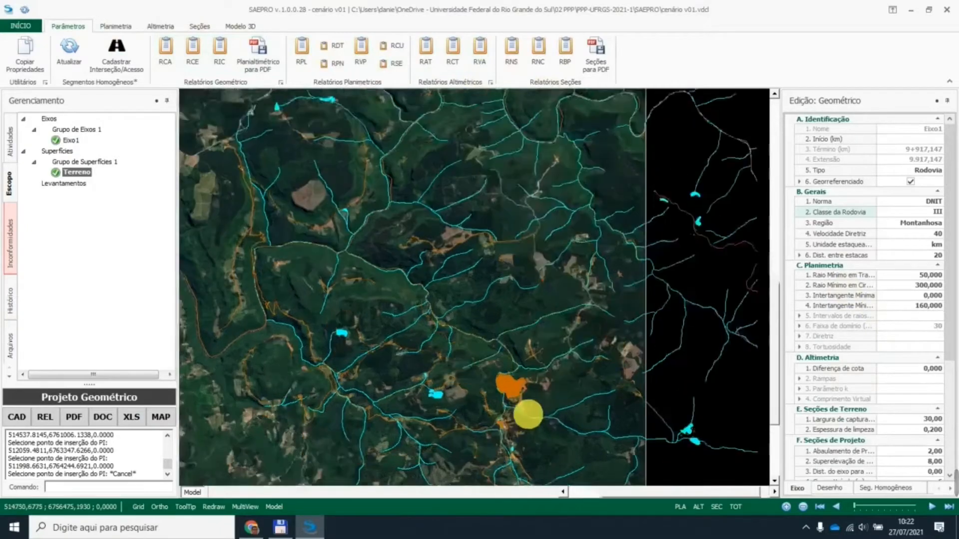
{"action": "scroll", "coordinate": [531, 375], "scroll_direction": "up", "scroll_amount": 5}
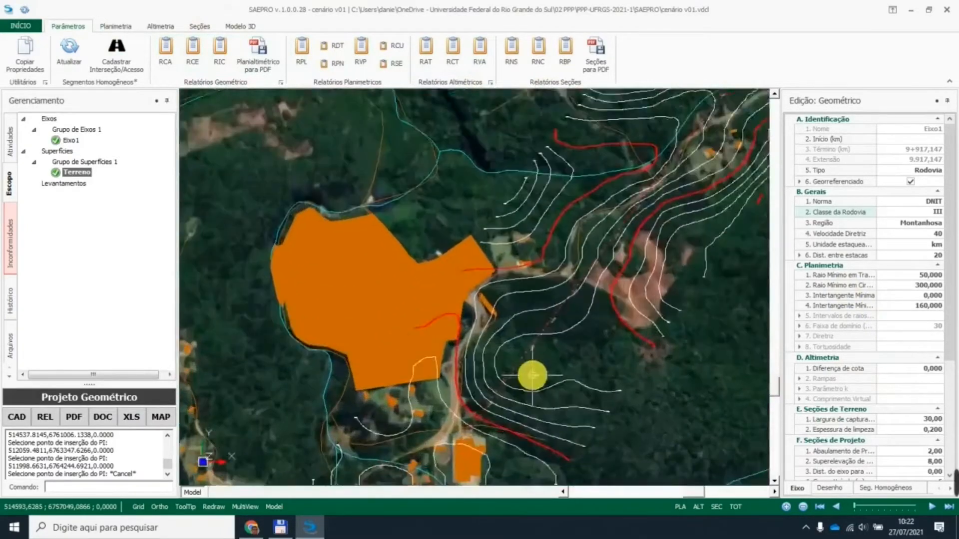
{"action": "scroll", "coordinate": [511, 374], "scroll_direction": "up", "scroll_amount": 3}
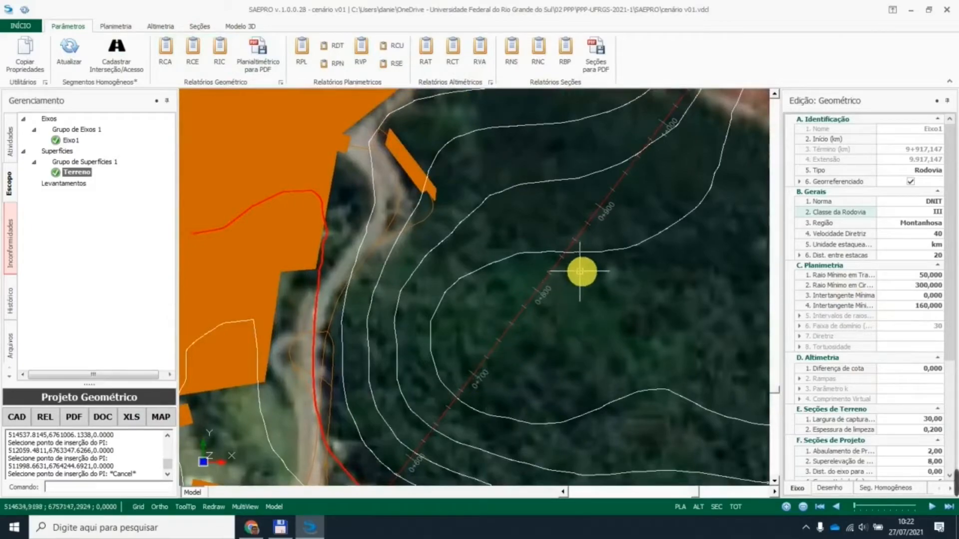
{"action": "scroll", "coordinate": [553, 287], "scroll_direction": "up", "scroll_amount": 2}
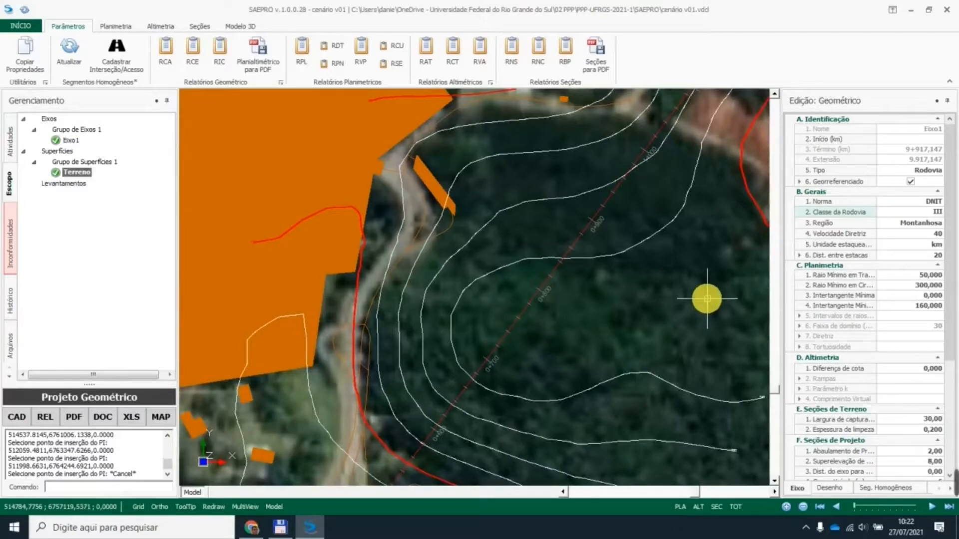
Set the drawn thickness of the horizontal alignment to 1 and of the stationing to 0,5, and redraw the planimetry
{"action": "left_click", "coordinate": [830, 488]}
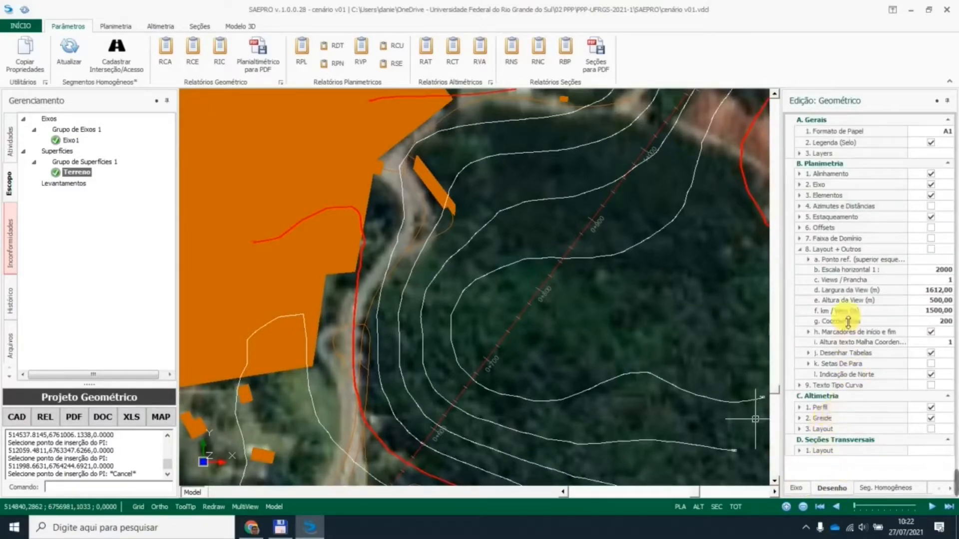
{"action": "left_click", "coordinate": [800, 174]}
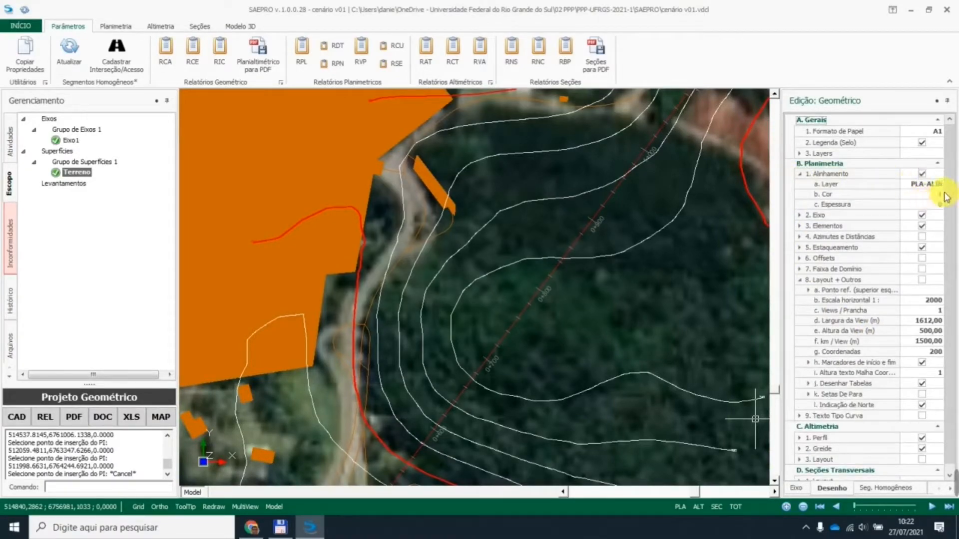
{"action": "left_click", "coordinate": [935, 205]}
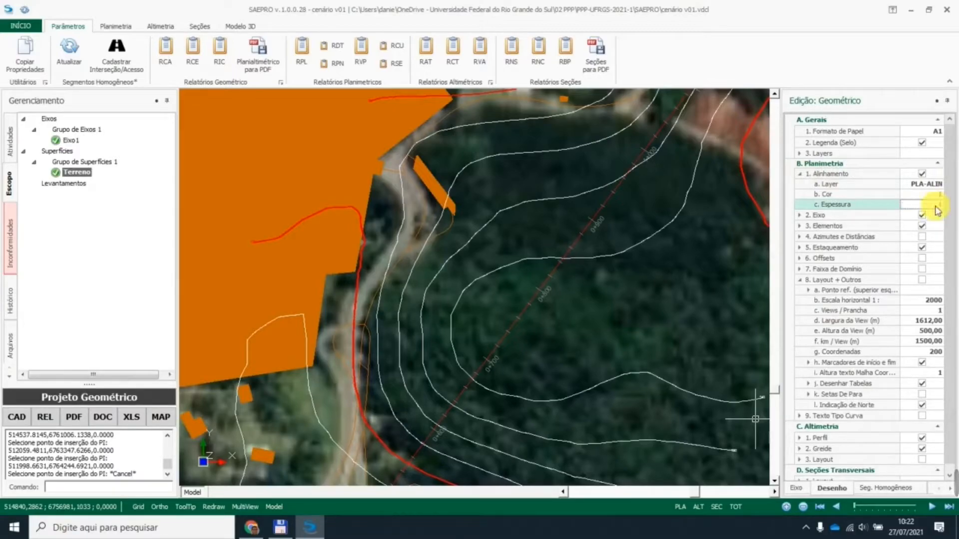
{"action": "left_click", "coordinate": [799, 248]}
{"action": "left_click", "coordinate": [930, 269]}
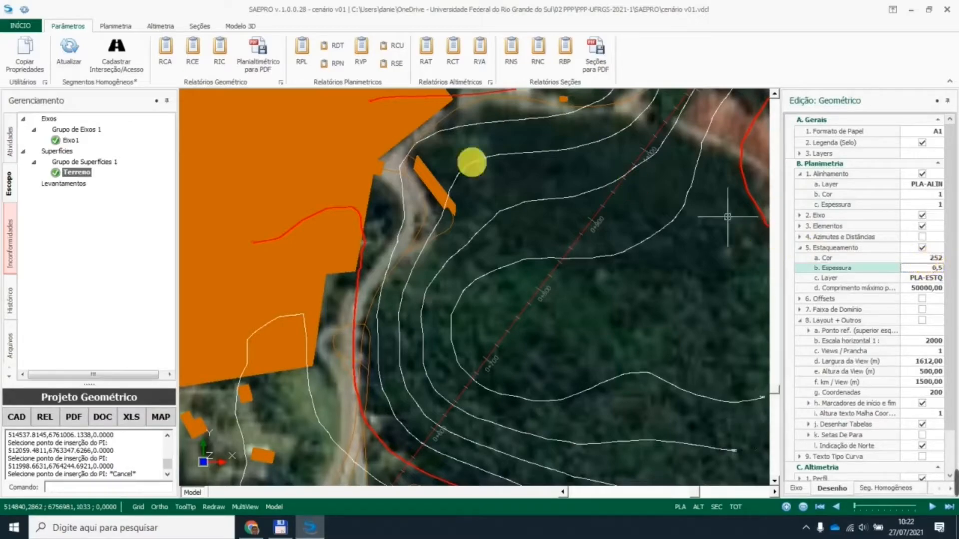
{"action": "left_click", "coordinate": [109, 26]}
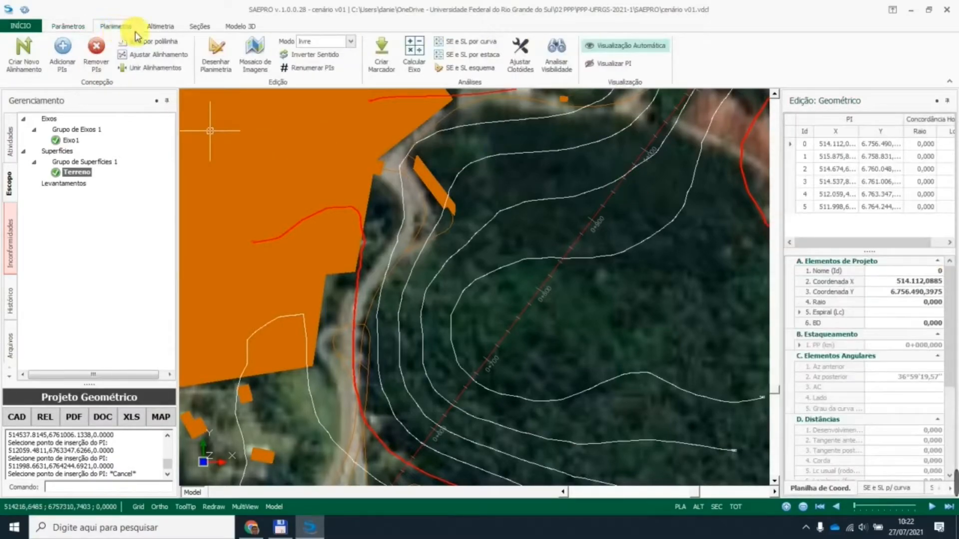
{"action": "left_click", "coordinate": [217, 58]}
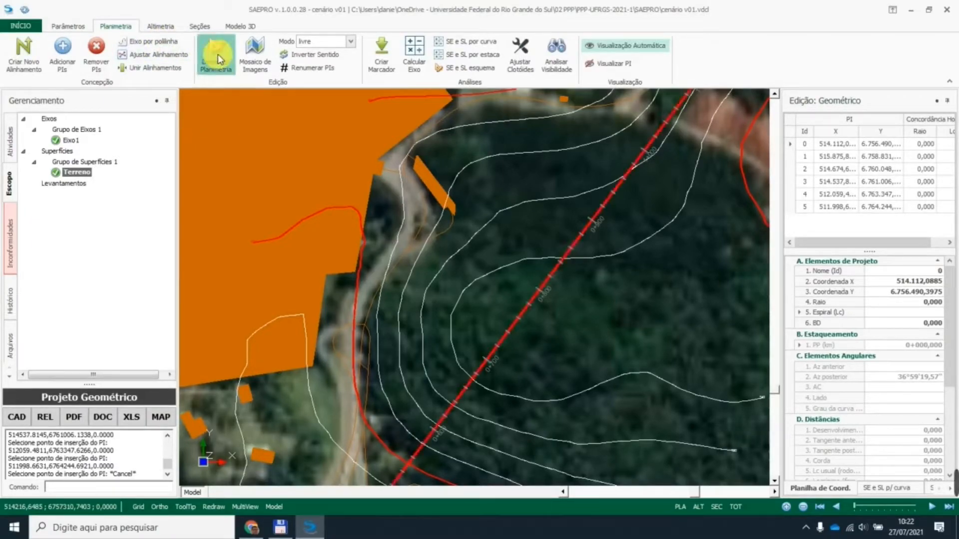
{"action": "scroll", "coordinate": [562, 279], "scroll_direction": "up", "scroll_amount": 3}
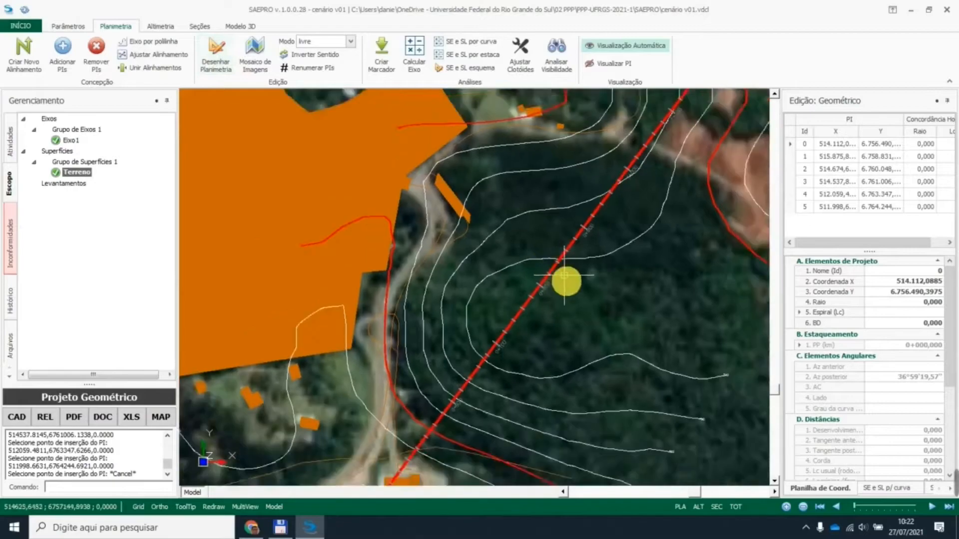
{"action": "scroll", "coordinate": [557, 281], "scroll_direction": "down", "scroll_amount": 5}
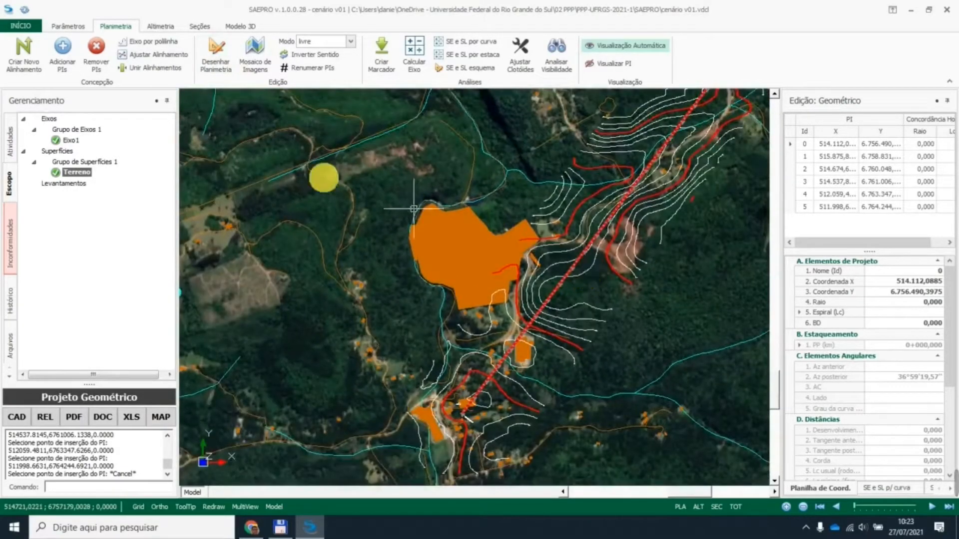
Set the alignment's drawing colour to 2 and the stationing colour to 7, and redraw the planimetry
{"action": "left_click", "coordinate": [70, 26]}
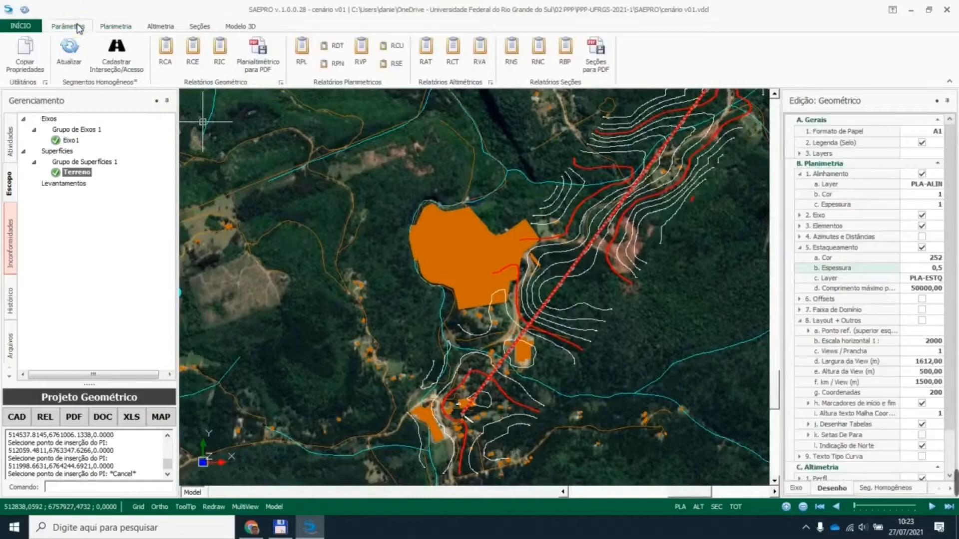
{"action": "left_click", "coordinate": [939, 194]}
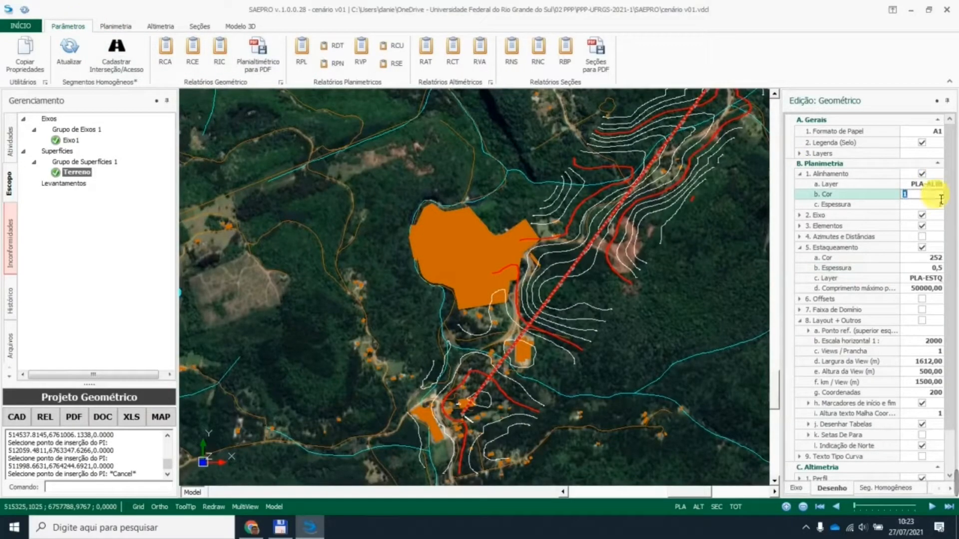
{"action": "type", "text": "2"}
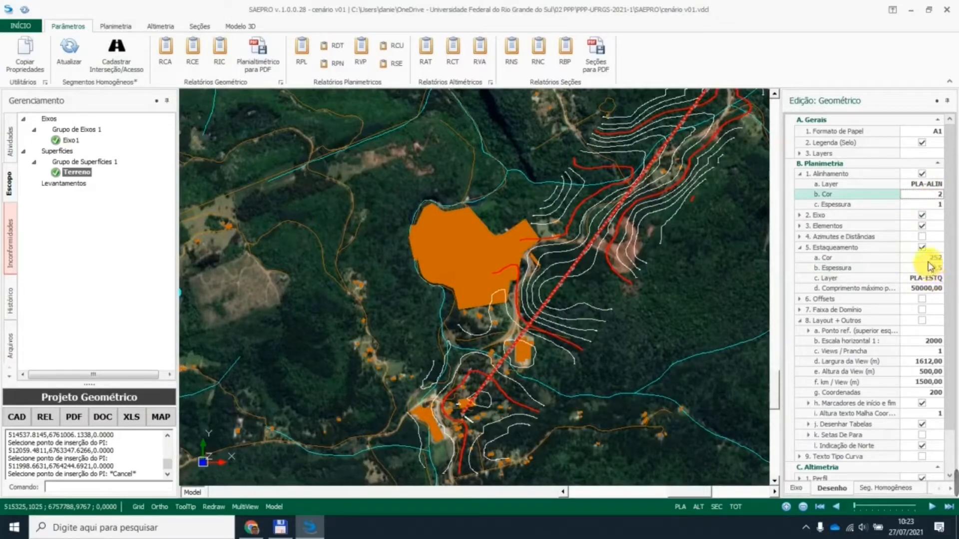
{"action": "left_click", "coordinate": [928, 260]}
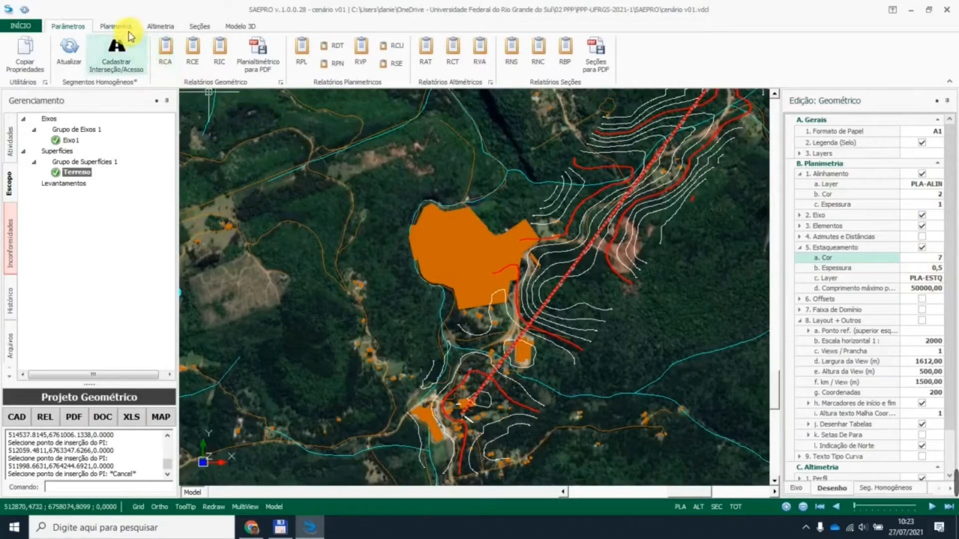
{"action": "left_click", "coordinate": [116, 26]}
{"action": "left_click", "coordinate": [215, 58]}
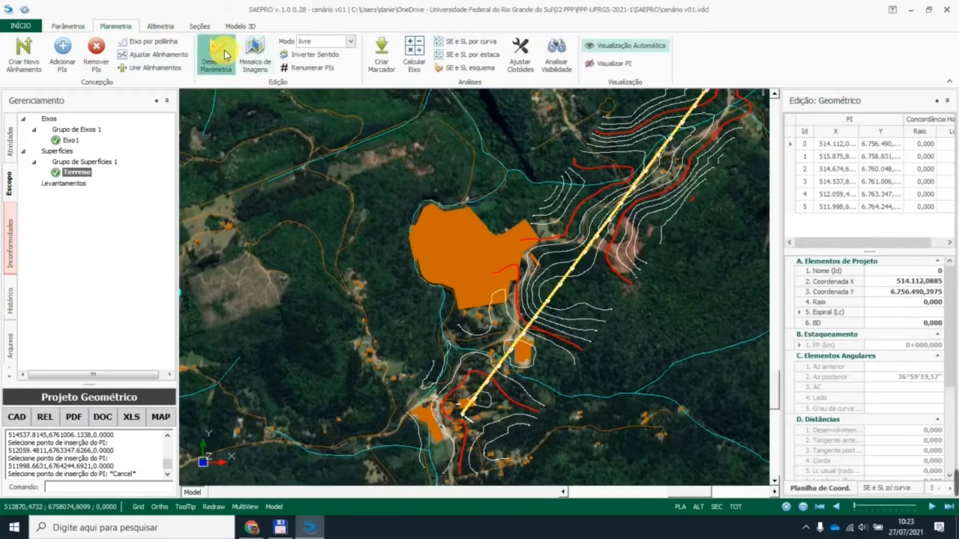
{"action": "left_click", "coordinate": [253, 75]}
Examine the recoloured alignment over the satellite background, including the station and PI labels around PI-3
{"action": "scroll", "coordinate": [567, 300], "scroll_direction": "up", "scroll_amount": 2}
{"action": "scroll", "coordinate": [564, 315], "scroll_direction": "down", "scroll_amount": 4}
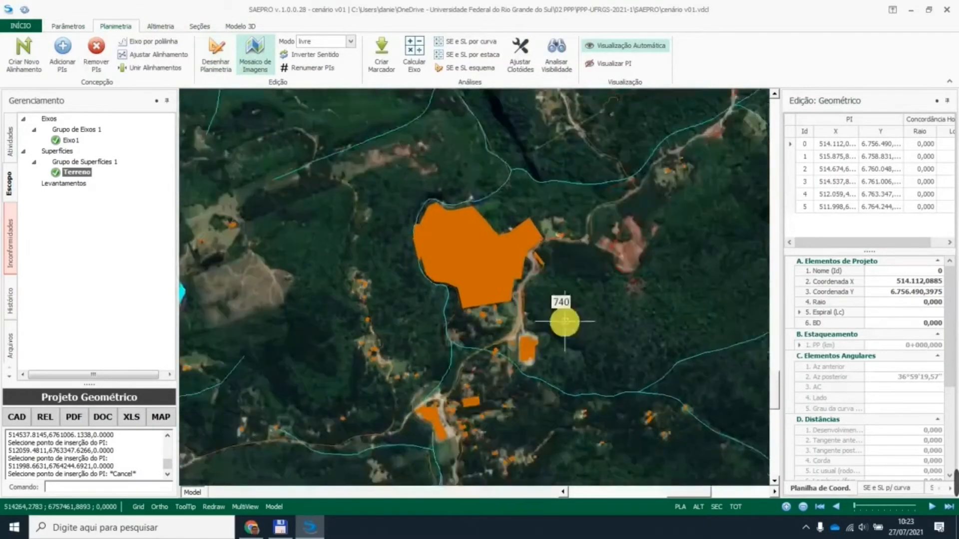
{"action": "scroll", "coordinate": [561, 325], "scroll_direction": "down", "scroll_amount": 1}
{"action": "middle_click_drag", "start_coordinate": [660, 230], "coordinate": [605, 352]}
{"action": "middle_click_drag", "start_coordinate": [575, 225], "coordinate": [524, 303]}
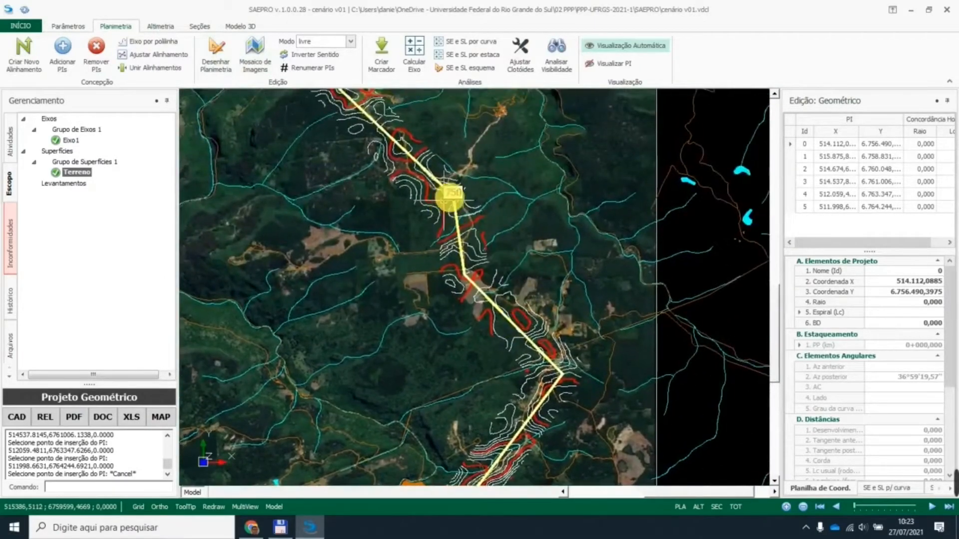
{"action": "scroll", "coordinate": [427, 182], "scroll_direction": "up", "scroll_amount": 3}
{"action": "scroll", "coordinate": [450, 177], "scroll_direction": "down", "scroll_amount": 1}
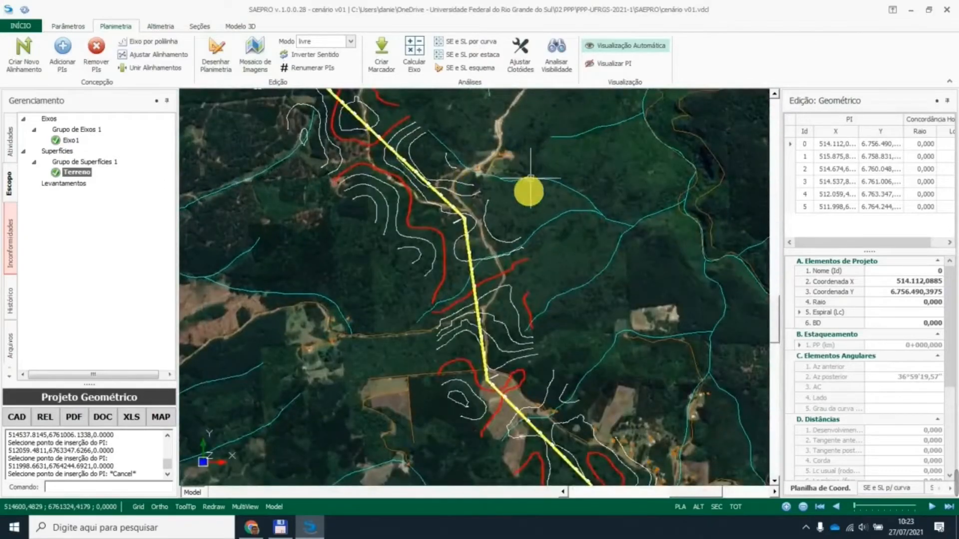
{"action": "scroll", "coordinate": [462, 201], "scroll_direction": "up", "scroll_amount": 3}
{"action": "scroll", "coordinate": [450, 248], "scroll_direction": "up", "scroll_amount": 2}
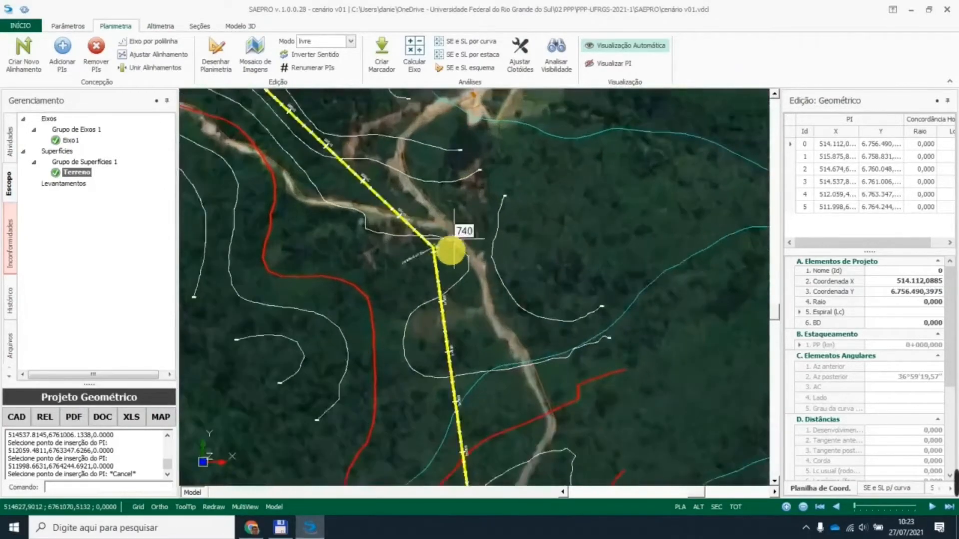
{"action": "scroll", "coordinate": [414, 275], "scroll_direction": "up", "scroll_amount": 4}
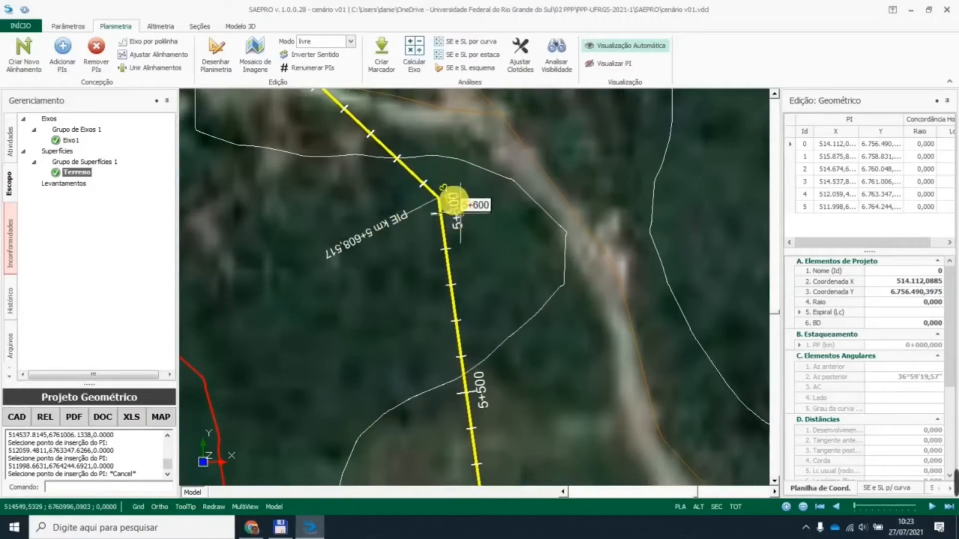
{"action": "scroll", "coordinate": [459, 202], "scroll_direction": "up", "scroll_amount": 3}
{"action": "scroll", "coordinate": [449, 201], "scroll_direction": "up", "scroll_amount": 1}
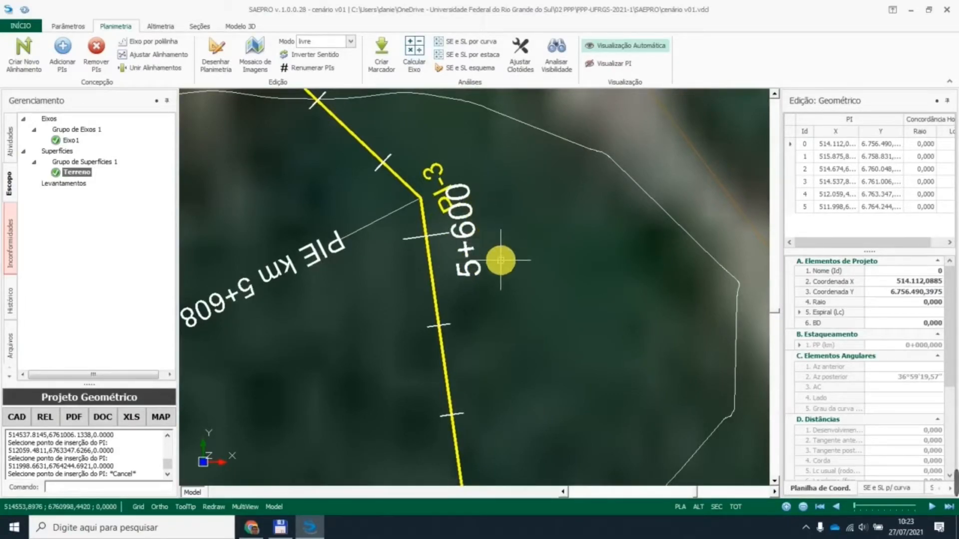
{"action": "scroll", "coordinate": [501, 259], "scroll_direction": "down", "scroll_amount": 6}
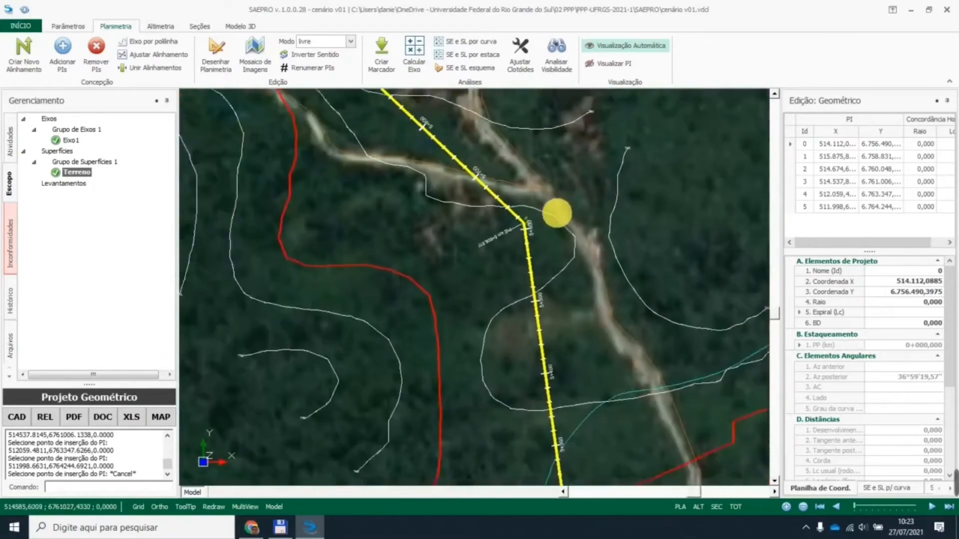
{"action": "scroll", "coordinate": [557, 213], "scroll_direction": "down", "scroll_amount": 4}
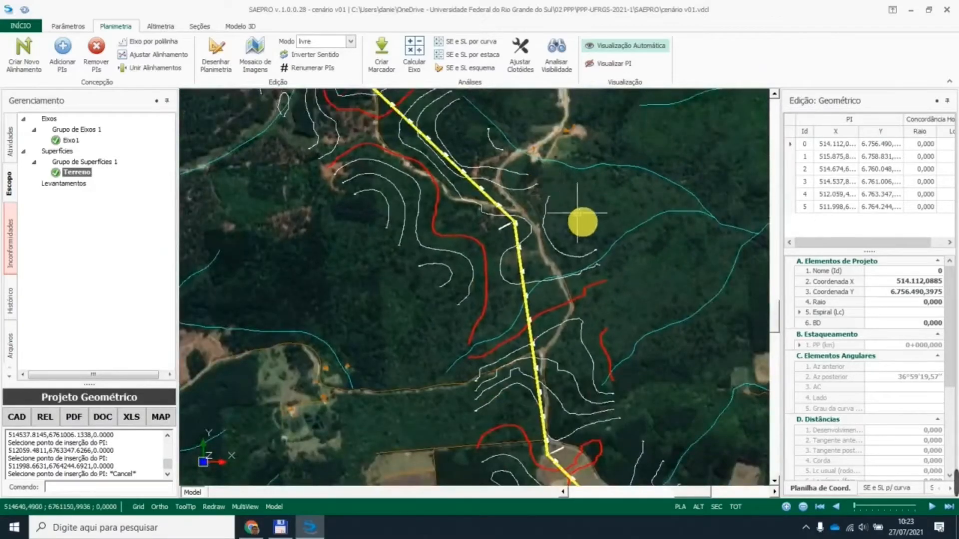
{"action": "scroll", "coordinate": [569, 205], "scroll_direction": "down", "scroll_amount": 2}
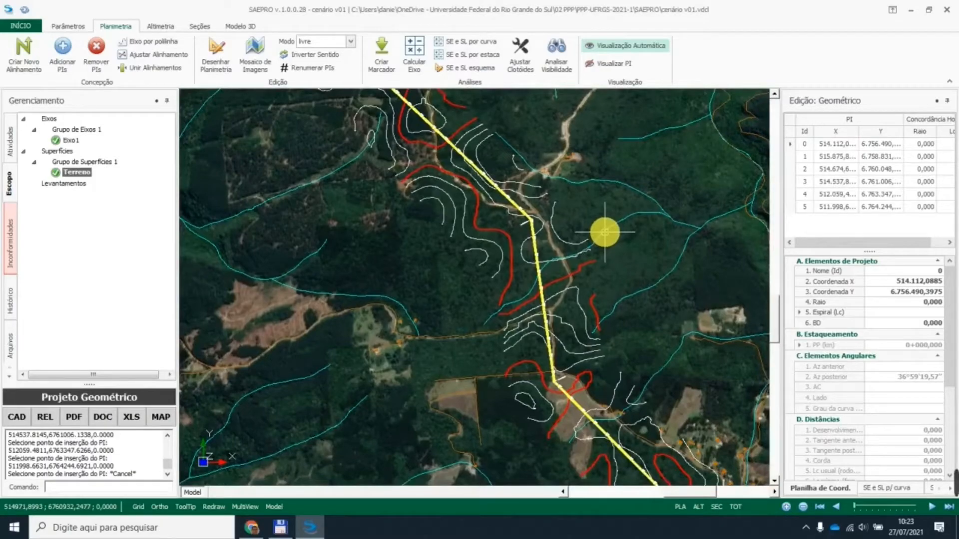
Examine the tangent from PI-2 to PI-3 against the existing dirt road and the contour lines
{"action": "scroll", "coordinate": [548, 349], "scroll_direction": "up", "scroll_amount": 5}
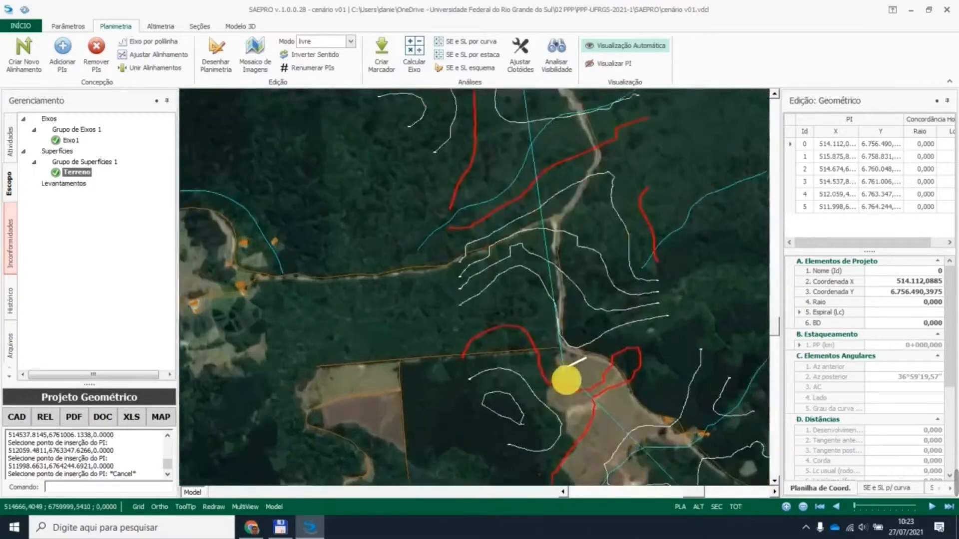
{"action": "scroll", "coordinate": [577, 369], "scroll_direction": "up", "scroll_amount": 3}
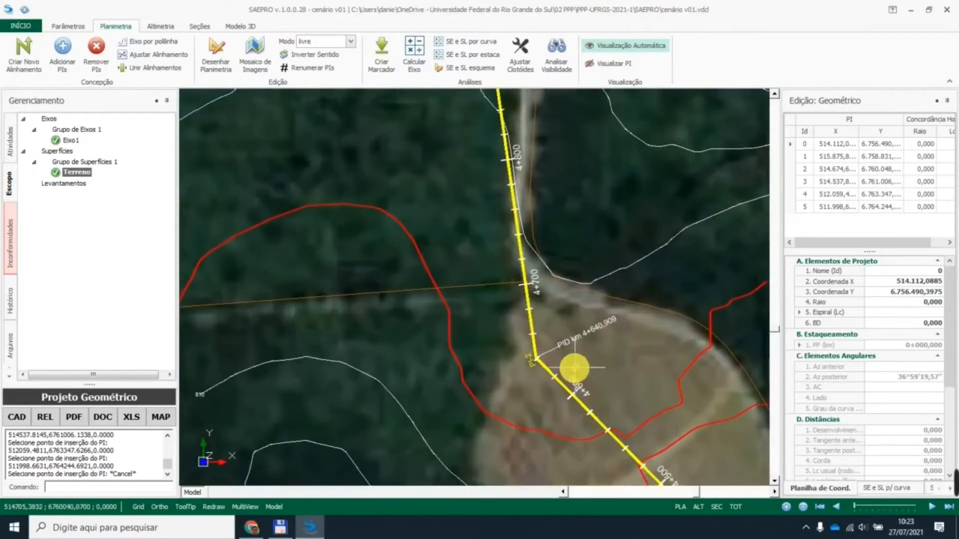
{"action": "scroll", "coordinate": [559, 278], "scroll_direction": "down", "scroll_amount": 2}
{"action": "middle_click_drag", "start_coordinate": [555, 244], "coordinate": [566, 450]}
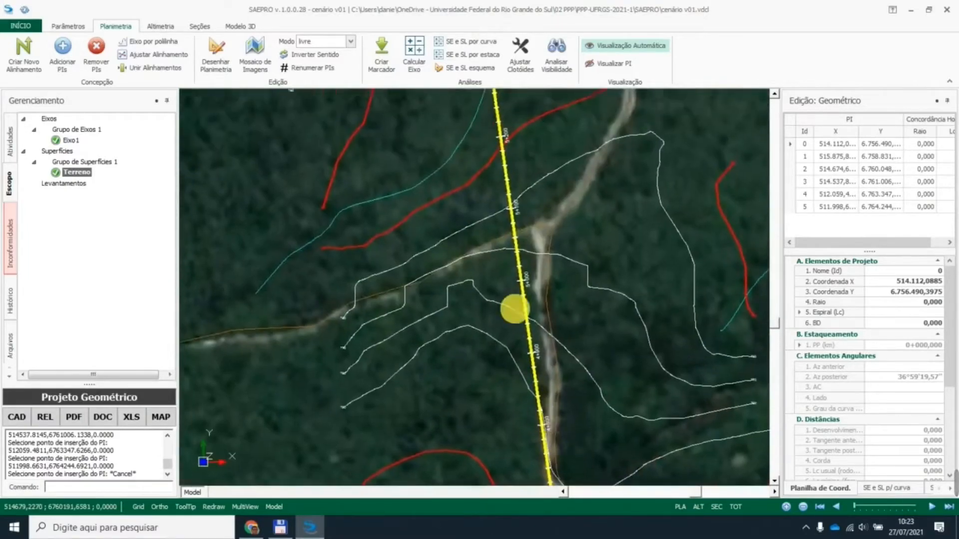
{"action": "middle_click_drag", "start_coordinate": [519, 138], "coordinate": [536, 413]}
{"action": "scroll", "coordinate": [480, 113], "scroll_direction": "up", "scroll_amount": 3}
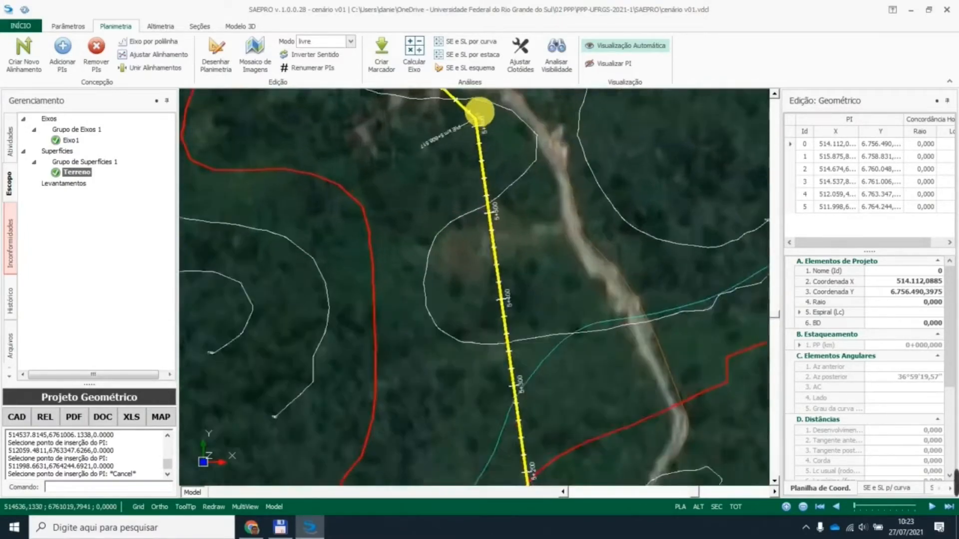
{"action": "scroll", "coordinate": [497, 125], "scroll_direction": "down", "scroll_amount": 2}
{"action": "scroll", "coordinate": [535, 253], "scroll_direction": "down", "scroll_amount": 3}
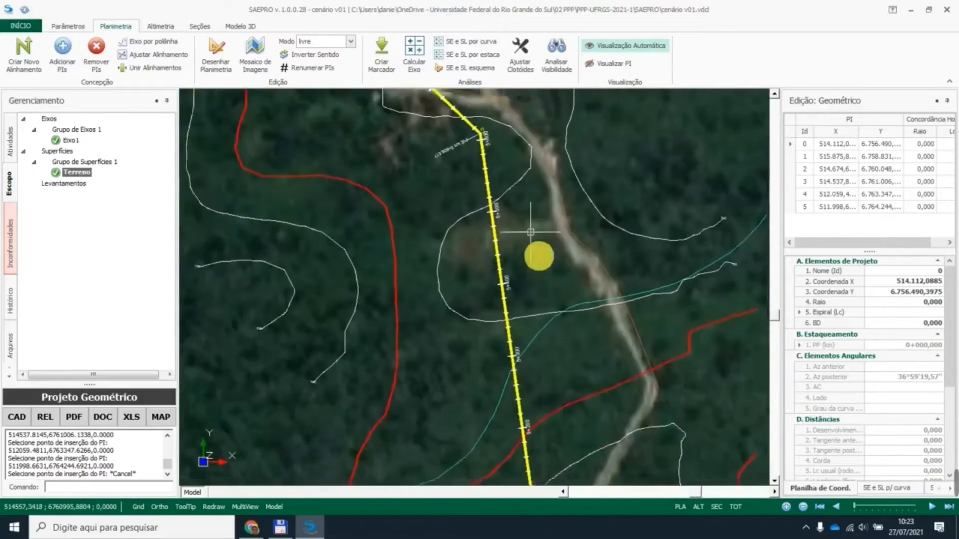
{"action": "middle_click_drag", "start_coordinate": [563, 269], "coordinate": [503, 197]}
{"action": "scroll", "coordinate": [524, 214], "scroll_direction": "down", "scroll_amount": 4}
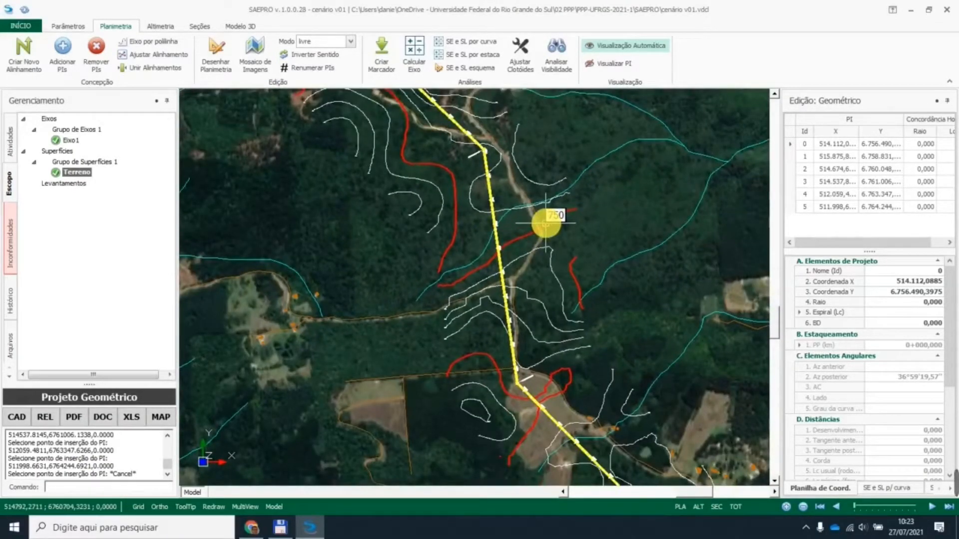
Insert a new PI between PIs 2 and 3 and move it east onto the dirt road, at about X 514.706,67, Y 6.760.535,09
{"action": "left_click", "coordinate": [792, 183]}
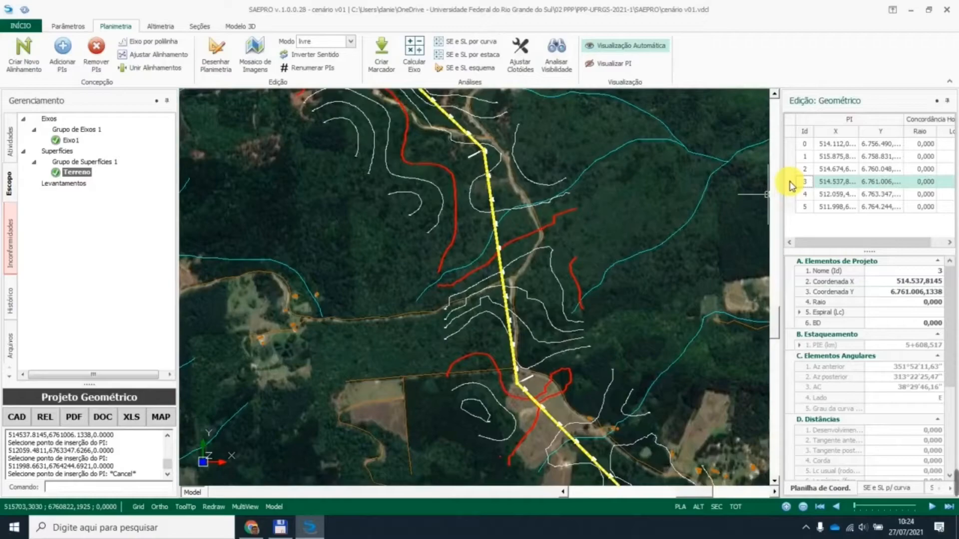
{"action": "key", "text": "Insert"}
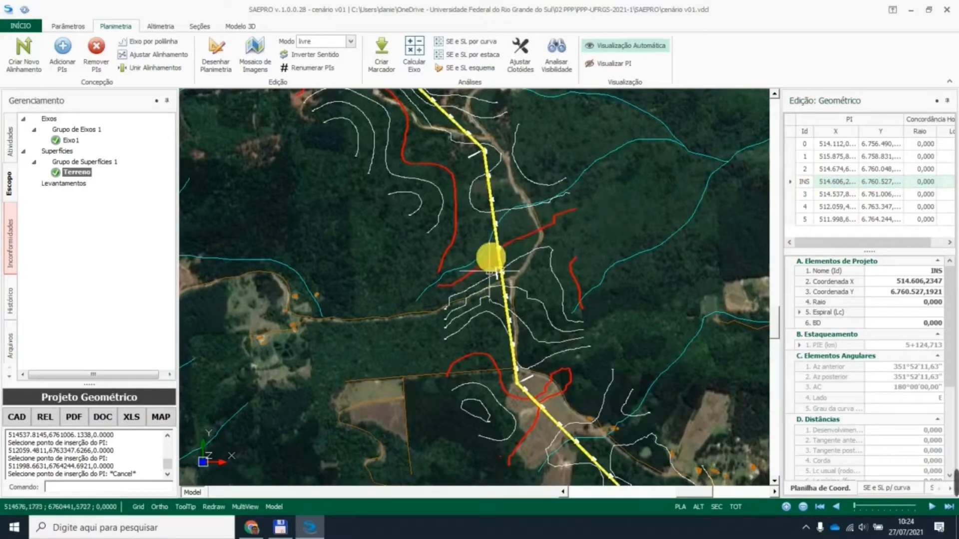
{"action": "scroll", "coordinate": [509, 287], "scroll_direction": "up", "scroll_amount": 5}
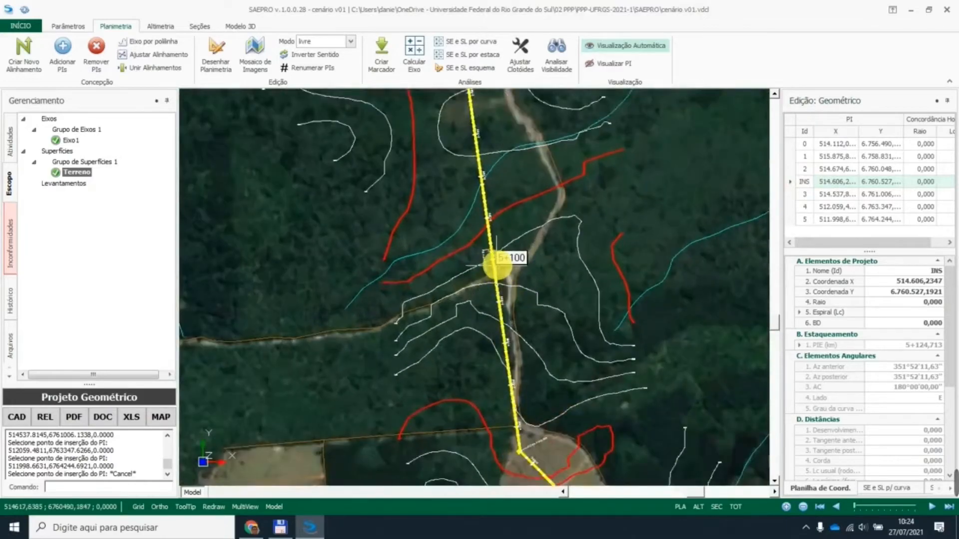
{"action": "scroll", "coordinate": [504, 266], "scroll_direction": "up", "scroll_amount": 4}
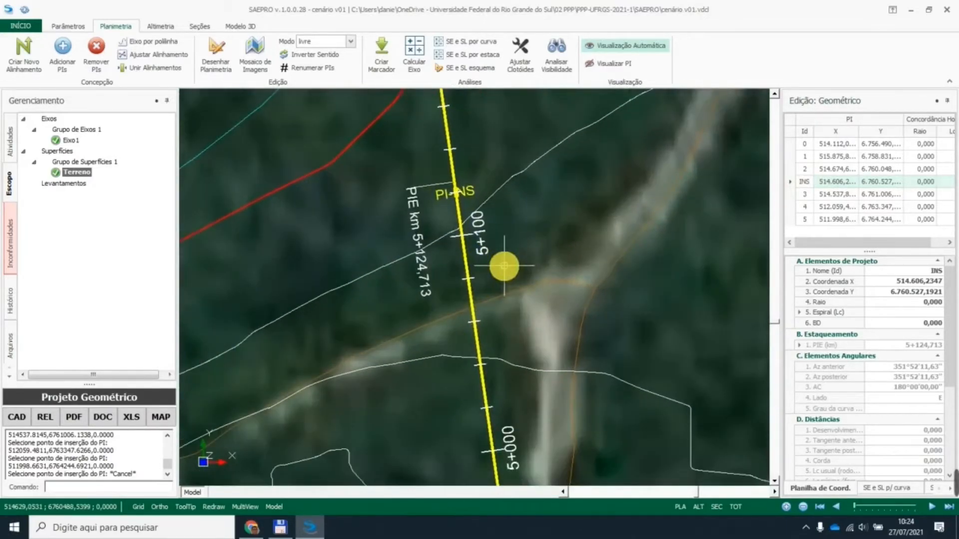
{"action": "scroll", "coordinate": [506, 248], "scroll_direction": "up", "scroll_amount": 2}
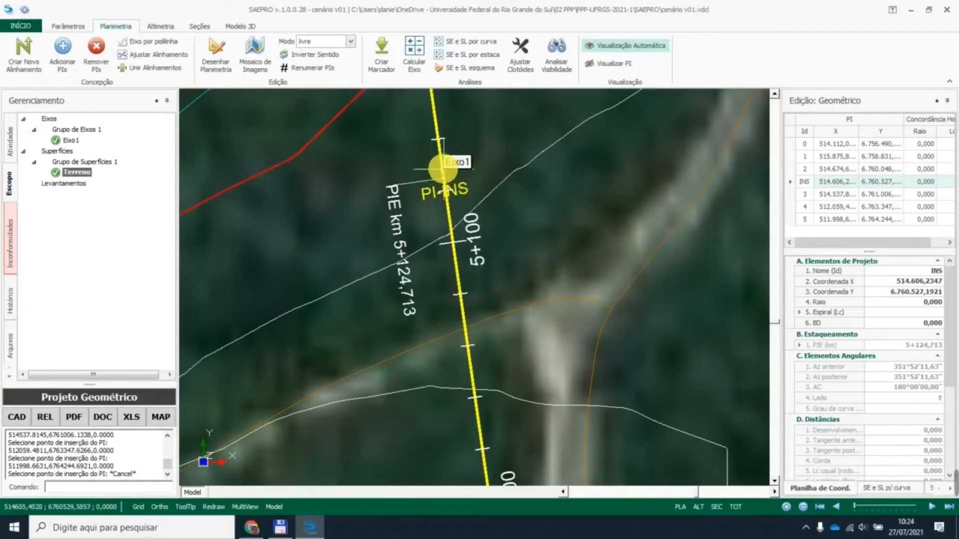
{"action": "left_click_drag", "start_coordinate": [443, 177], "coordinate": [705, 158]}
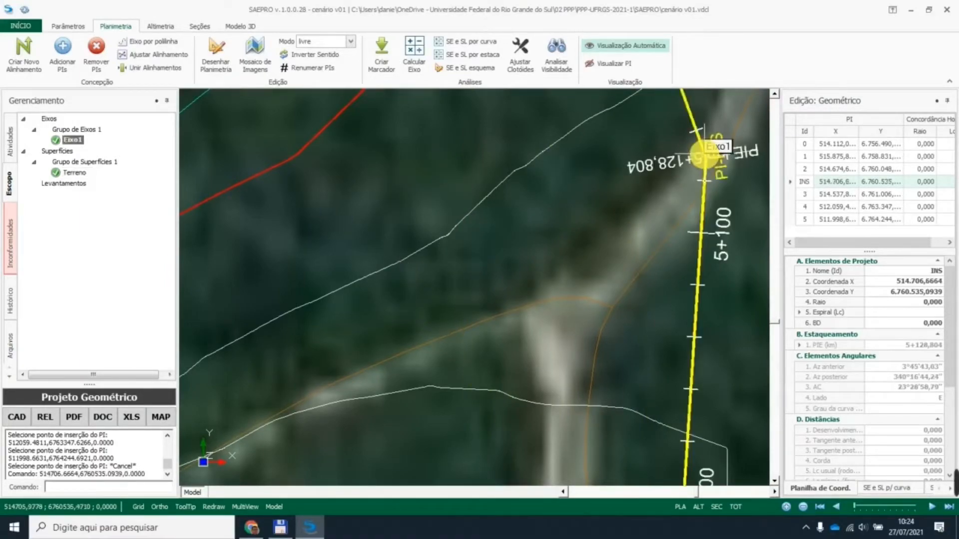
{"action": "scroll", "coordinate": [400, 272], "scroll_direction": "down", "scroll_amount": 3}
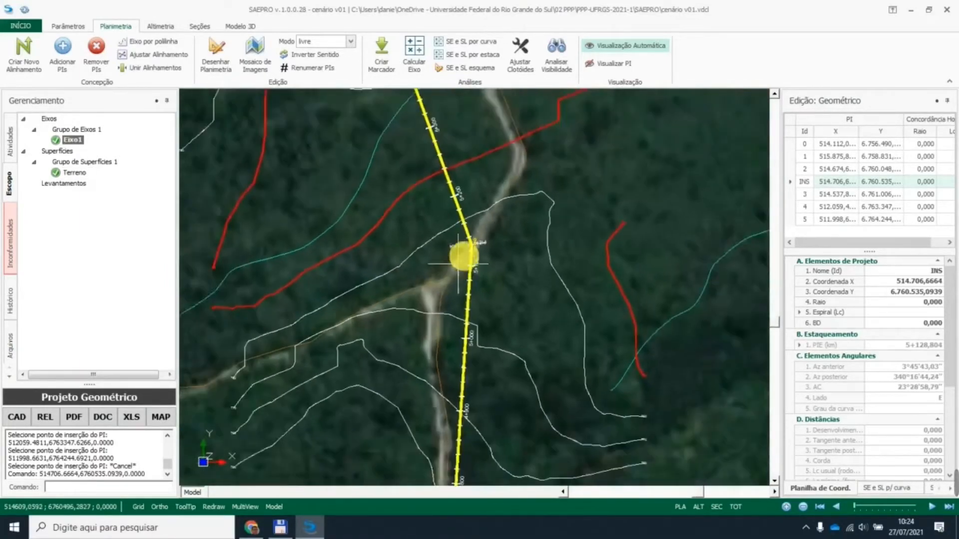
Delete the inserted PI between PIs 2 and 3 from Eixo1's PI table
{"action": "scroll", "coordinate": [498, 300], "scroll_direction": "down", "scroll_amount": 3}
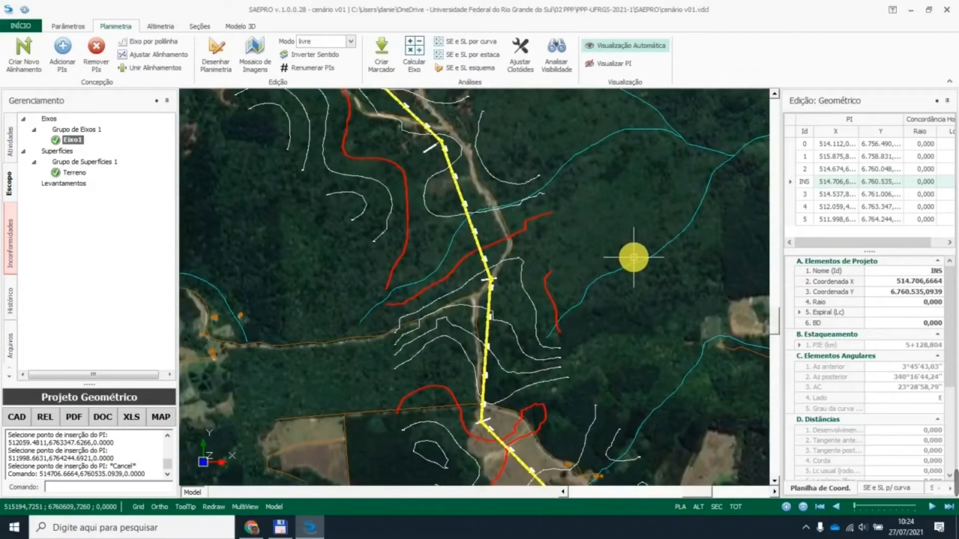
{"action": "left_click", "coordinate": [790, 182]}
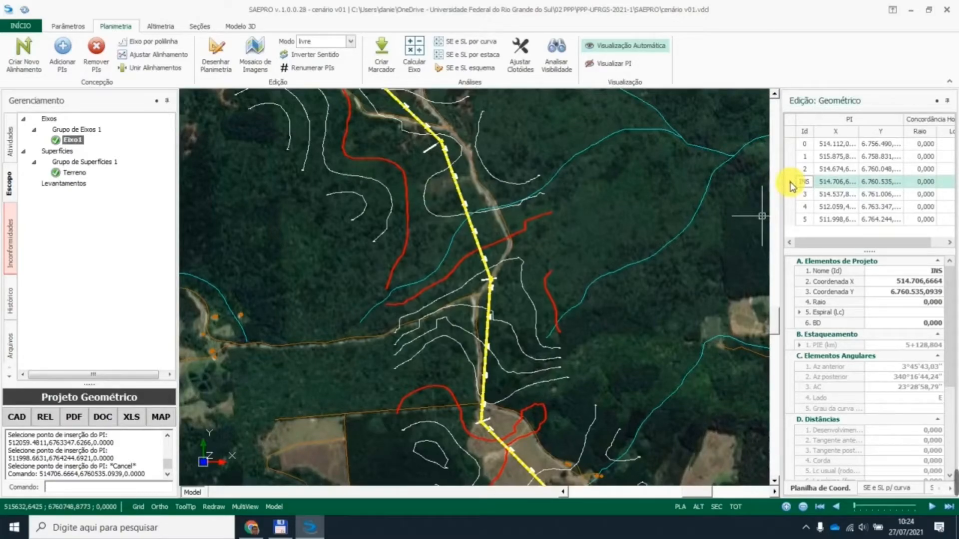
{"action": "key", "text": "Delete"}
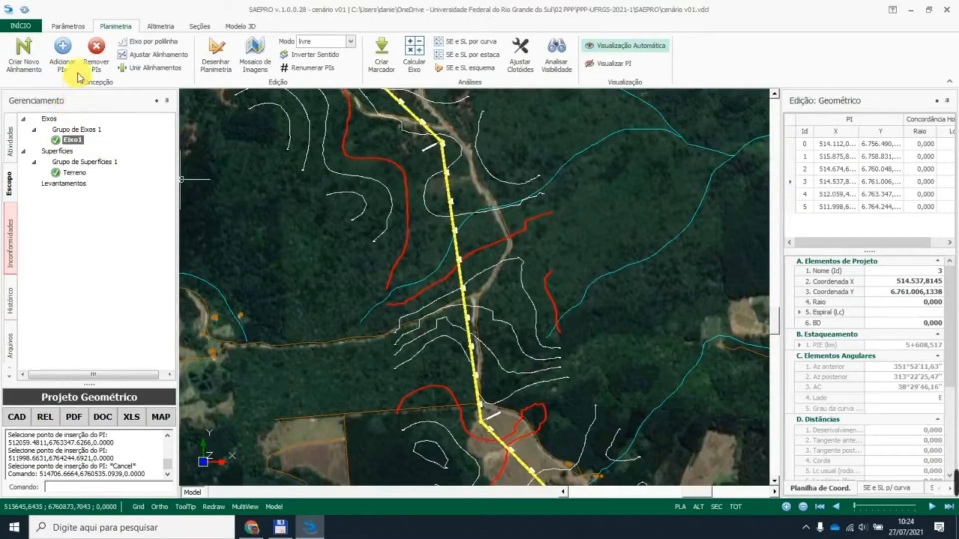
Insert three PIs along the dirt road between PIs 2 and 3, at about (514654, 6760483), (514781, 6760661) and (514651, 6760879)
{"action": "left_click", "coordinate": [67, 49]}
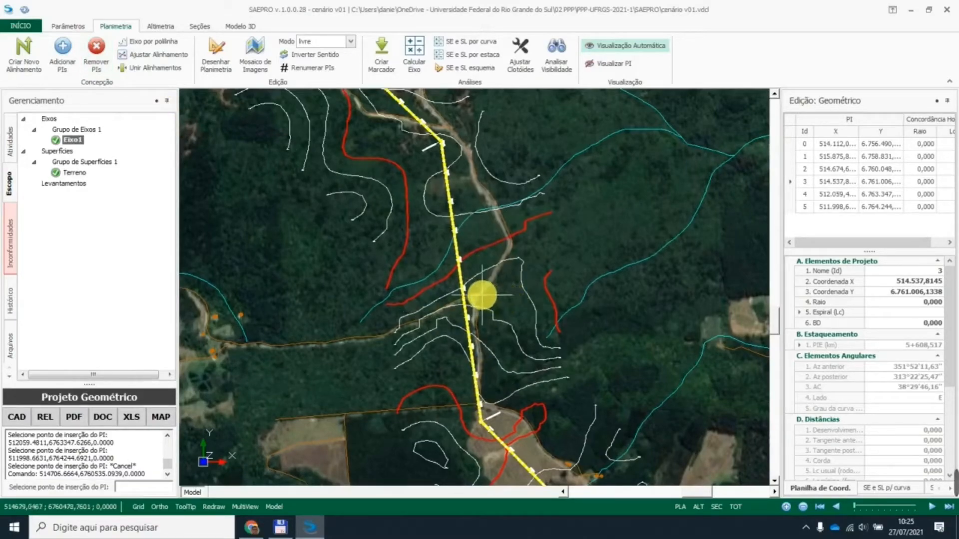
{"action": "scroll", "coordinate": [480, 296], "scroll_direction": "up", "scroll_amount": 4}
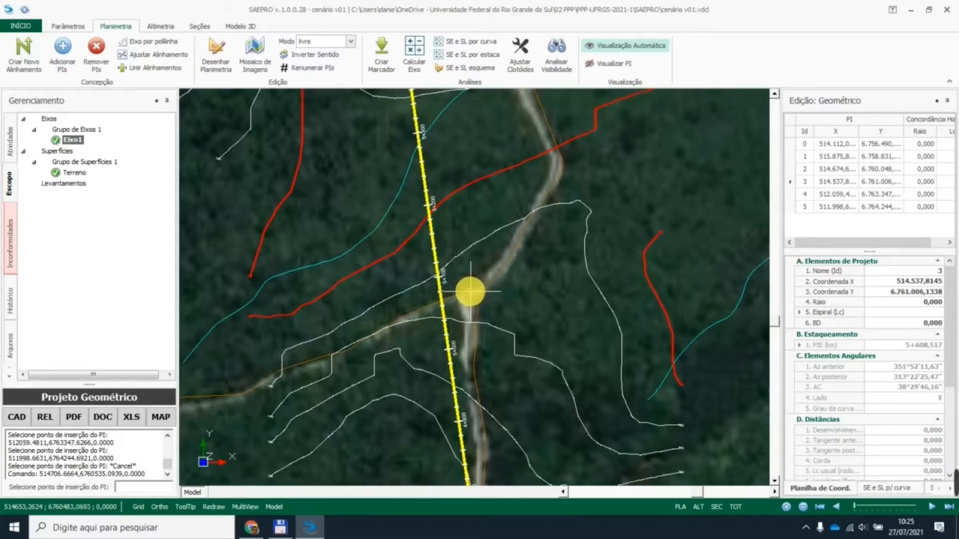
{"action": "left_click", "coordinate": [470, 290]}
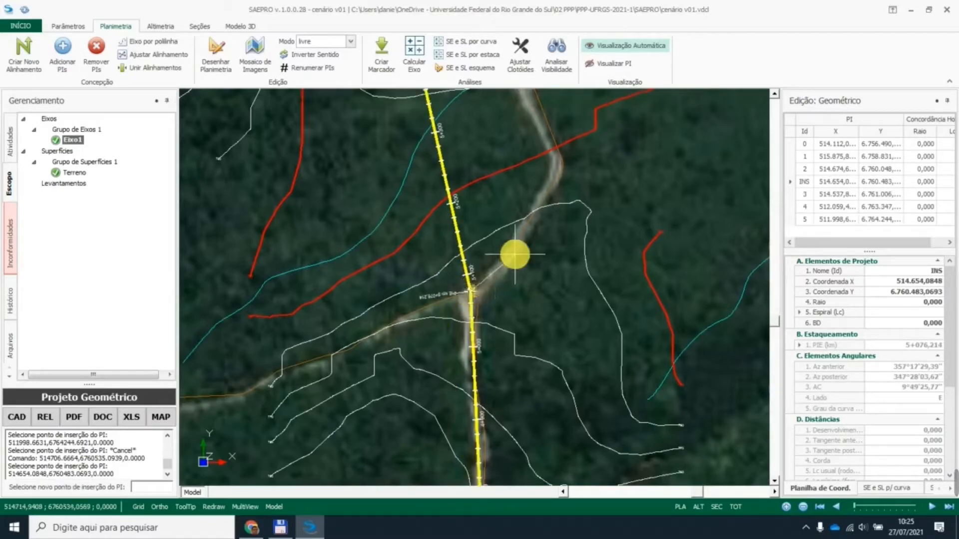
{"action": "scroll", "coordinate": [574, 277], "scroll_direction": "down", "scroll_amount": 1}
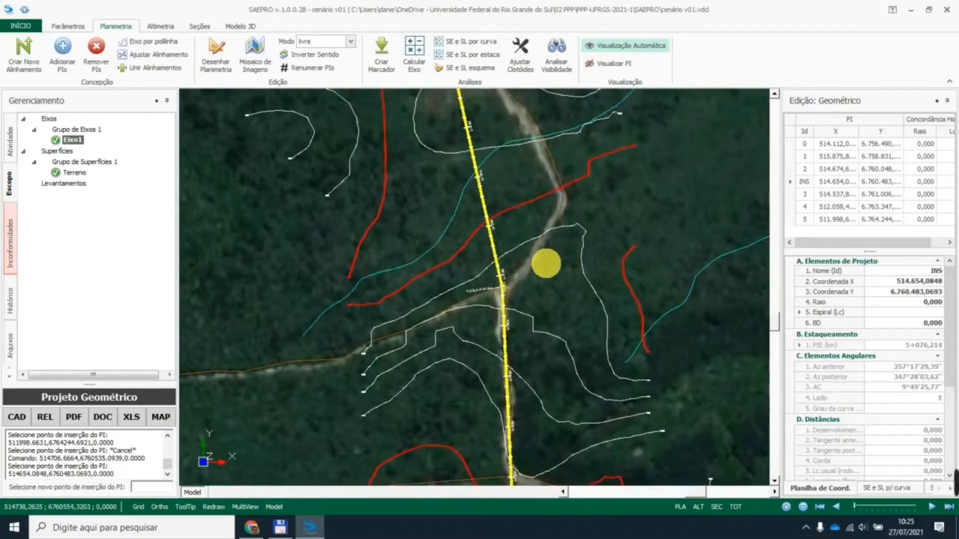
{"action": "scroll", "coordinate": [562, 239], "scroll_direction": "down", "scroll_amount": 1}
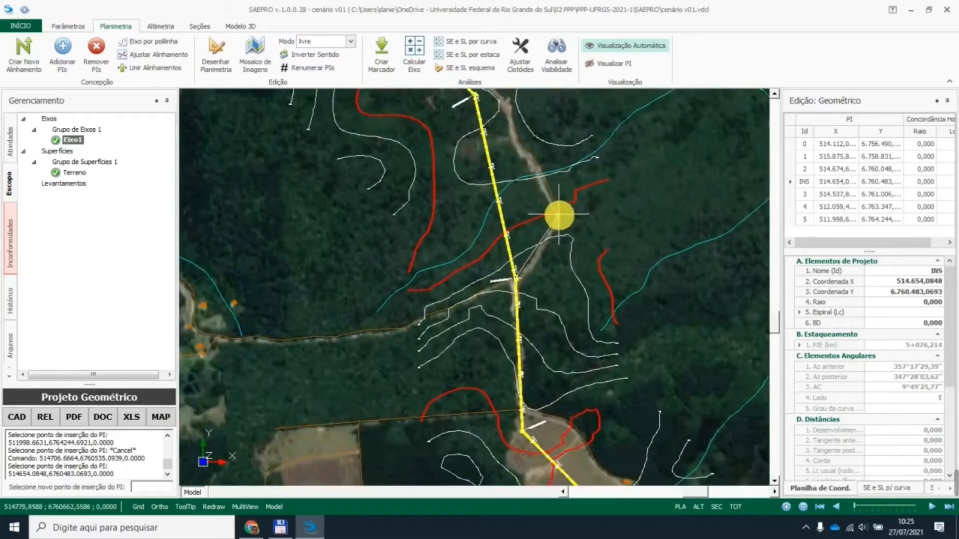
{"action": "left_click", "coordinate": [559, 216]}
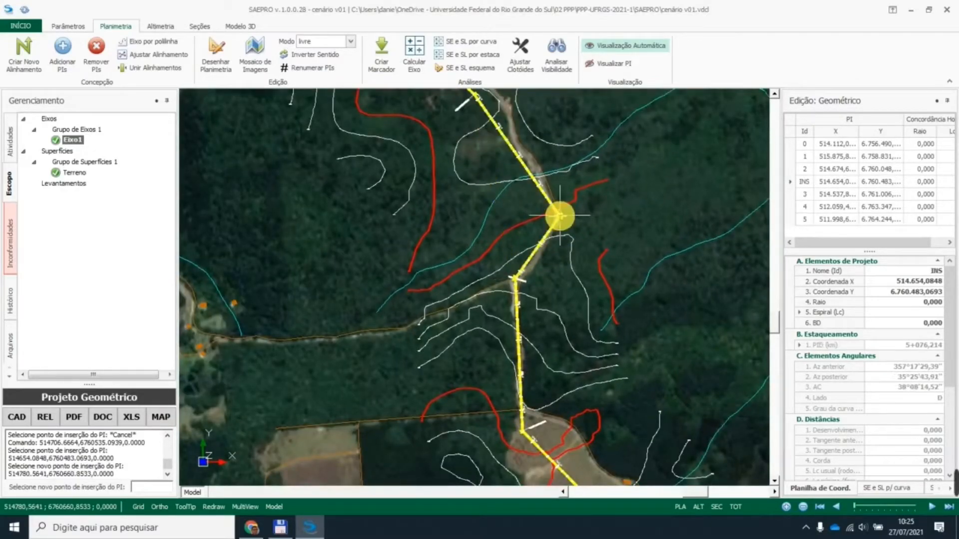
{"action": "left_click", "coordinate": [514, 139]}
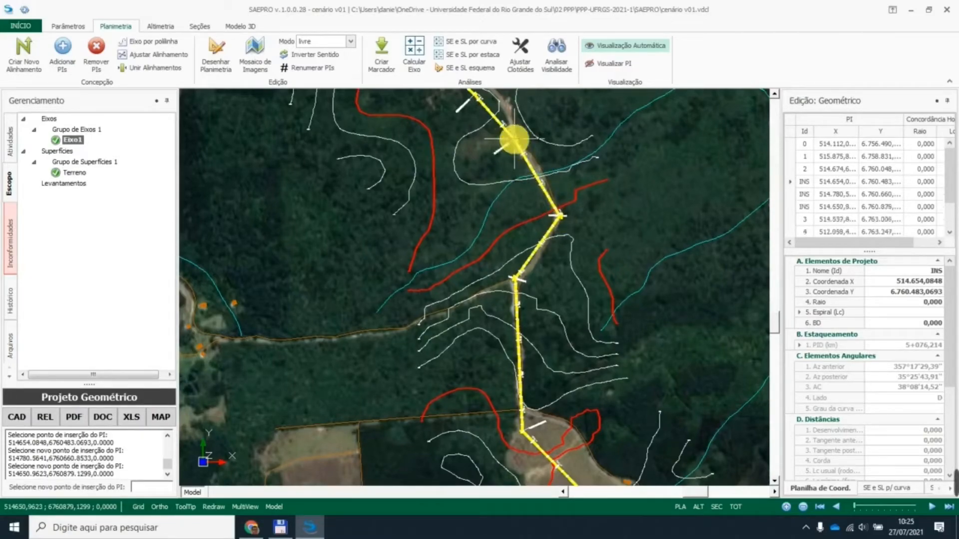
{"action": "key", "text": "Escape"}
Remove PI 3, at about X 514.537,81, Y 6.761.006,13, from the alignment
{"action": "scroll", "coordinate": [447, 293], "scroll_direction": "down", "scroll_amount": 2}
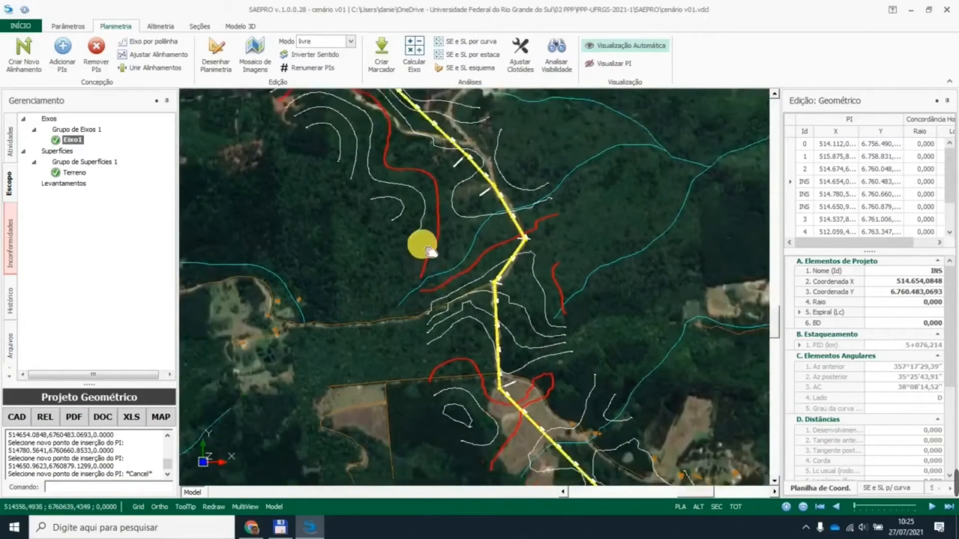
{"action": "middle_click_drag", "start_coordinate": [423, 244], "coordinate": [428, 373]}
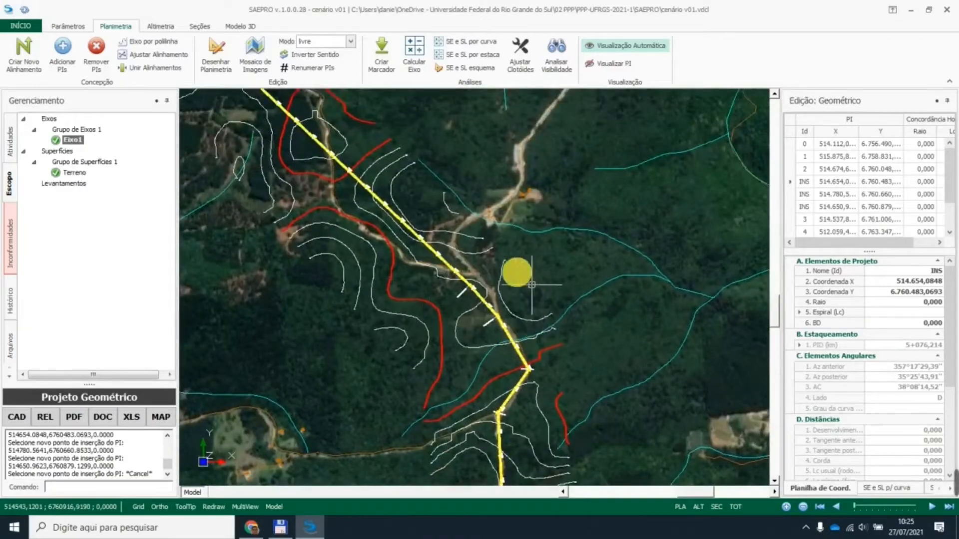
{"action": "scroll", "coordinate": [436, 267], "scroll_direction": "up", "scroll_amount": 3}
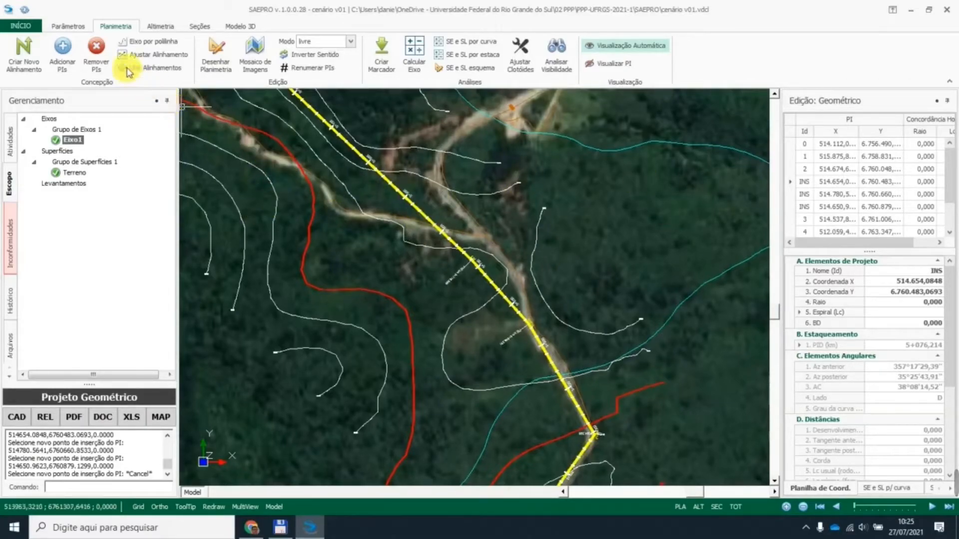
{"action": "left_click", "coordinate": [96, 48]}
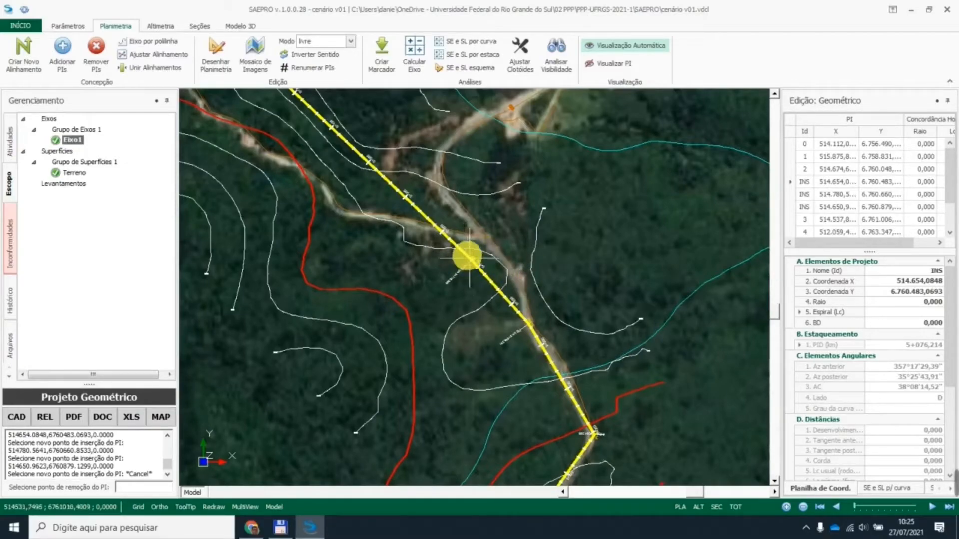
{"action": "scroll", "coordinate": [469, 255], "scroll_direction": "up", "scroll_amount": 2}
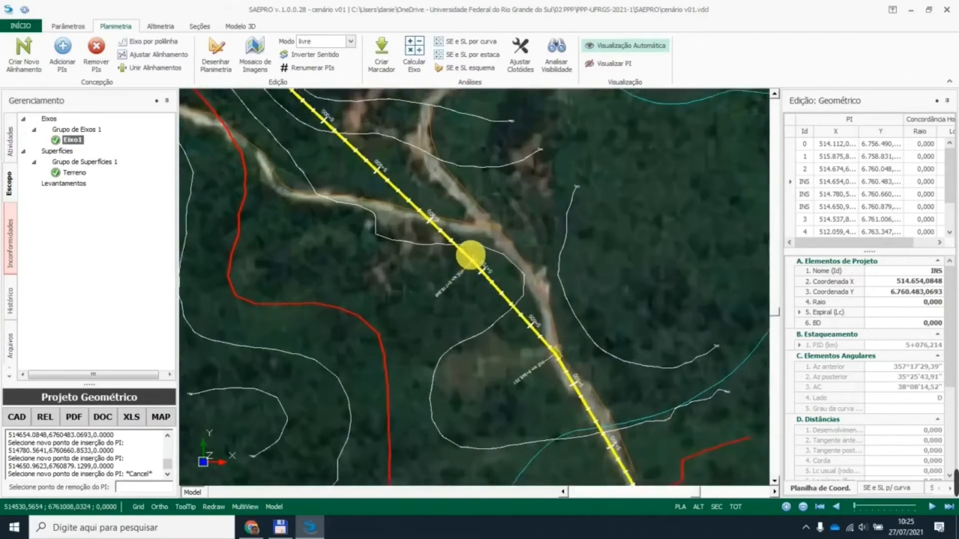
{"action": "scroll", "coordinate": [470, 256], "scroll_direction": "up", "scroll_amount": 1}
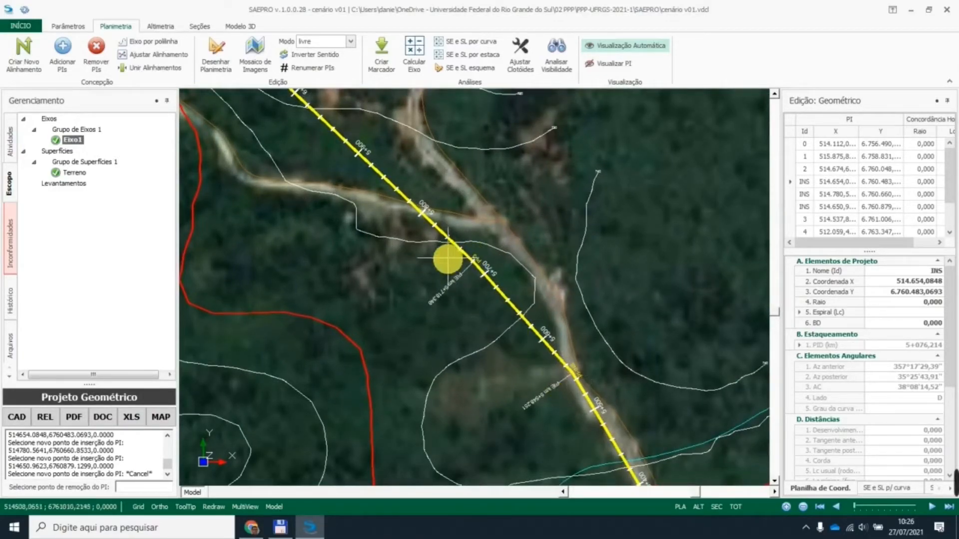
{"action": "left_click", "coordinate": [448, 260]}
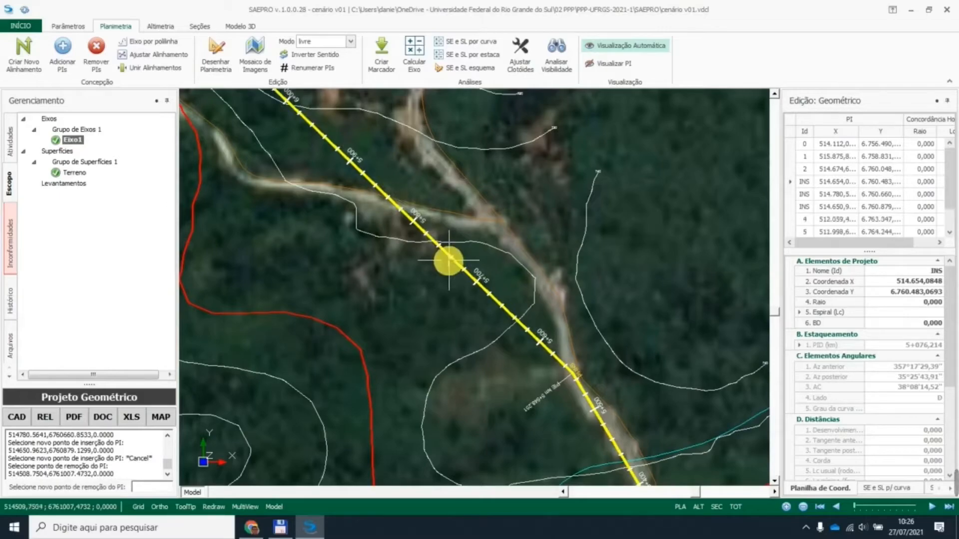
Remove the two southern inserted PIs on the dirt road, keeping only the northernmost one, and end the removal command
{"action": "scroll", "coordinate": [482, 154], "scroll_direction": "down", "scroll_amount": 1}
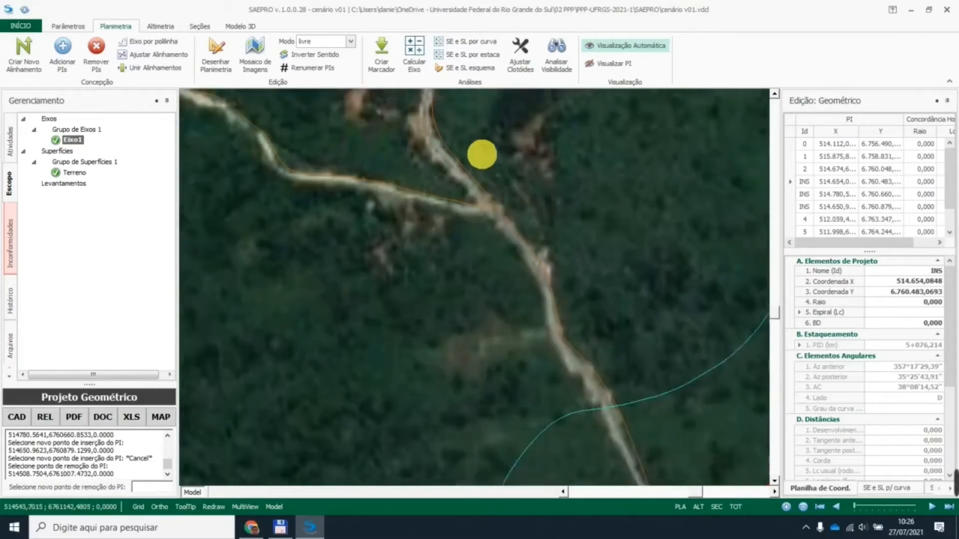
{"action": "scroll", "coordinate": [483, 145], "scroll_direction": "down", "scroll_amount": 1}
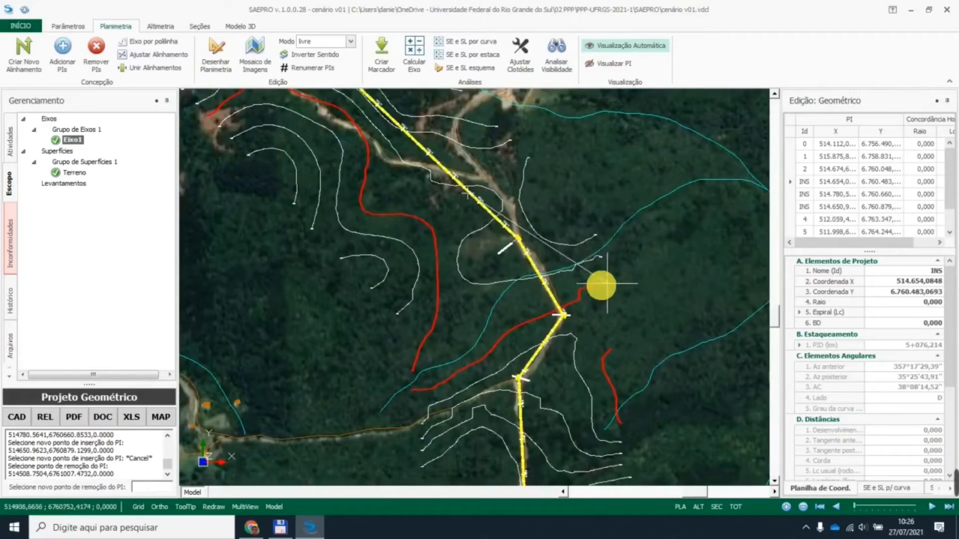
{"action": "scroll", "coordinate": [567, 317], "scroll_direction": "up", "scroll_amount": 3}
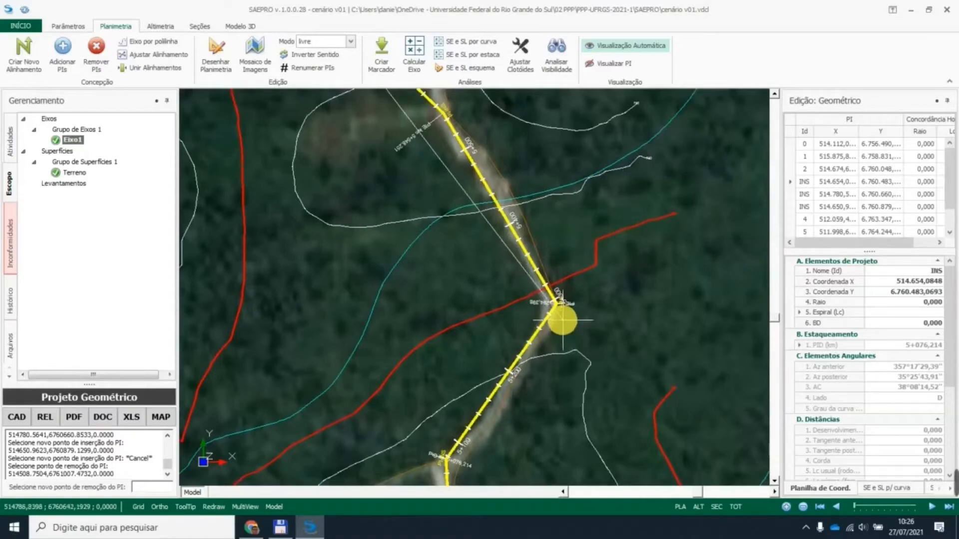
{"action": "scroll", "coordinate": [562, 320], "scroll_direction": "down", "scroll_amount": 1}
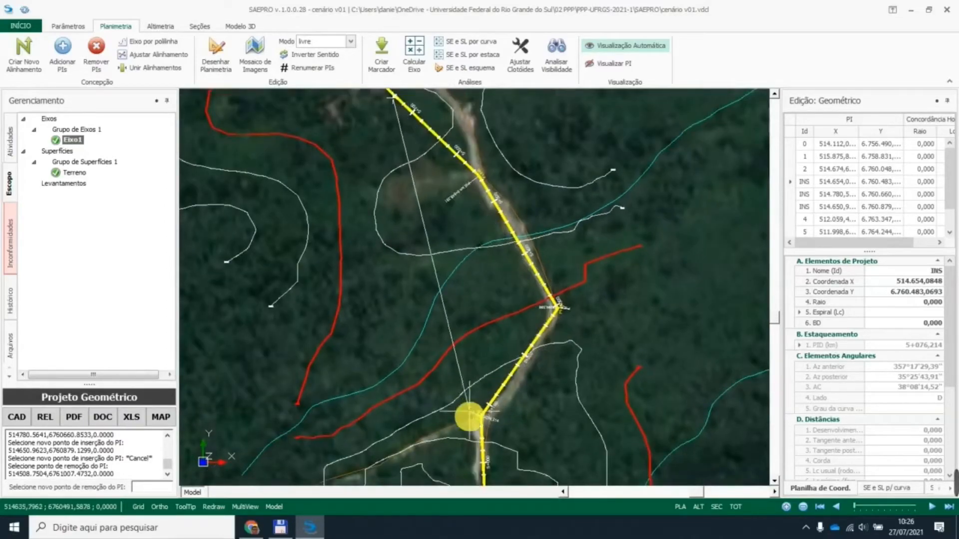
{"action": "left_click", "coordinate": [561, 320]}
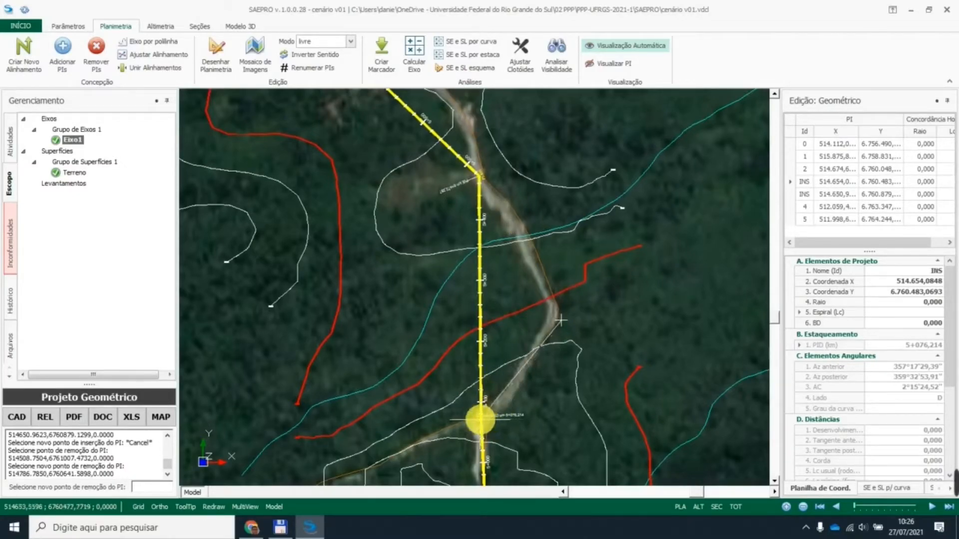
{"action": "left_click", "coordinate": [470, 417]}
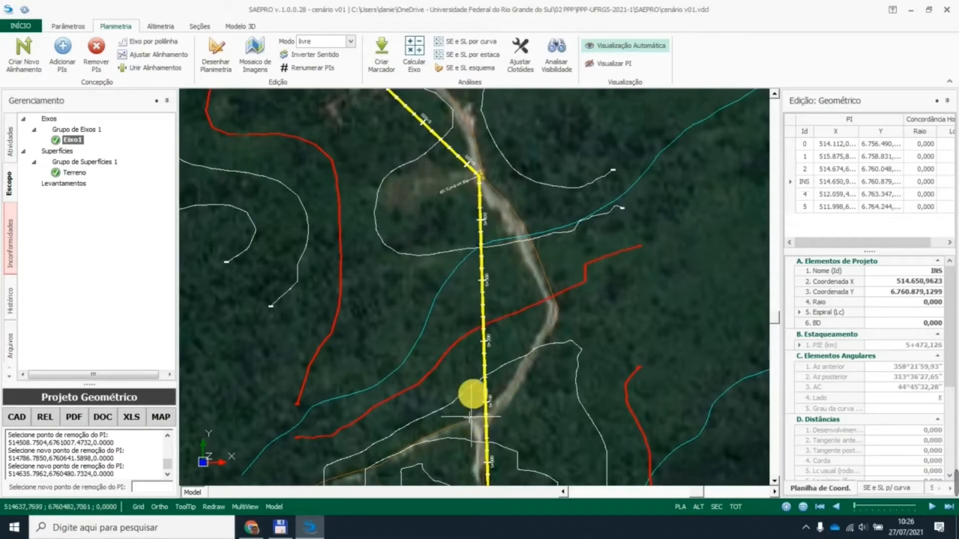
{"action": "key", "text": "Escape"}
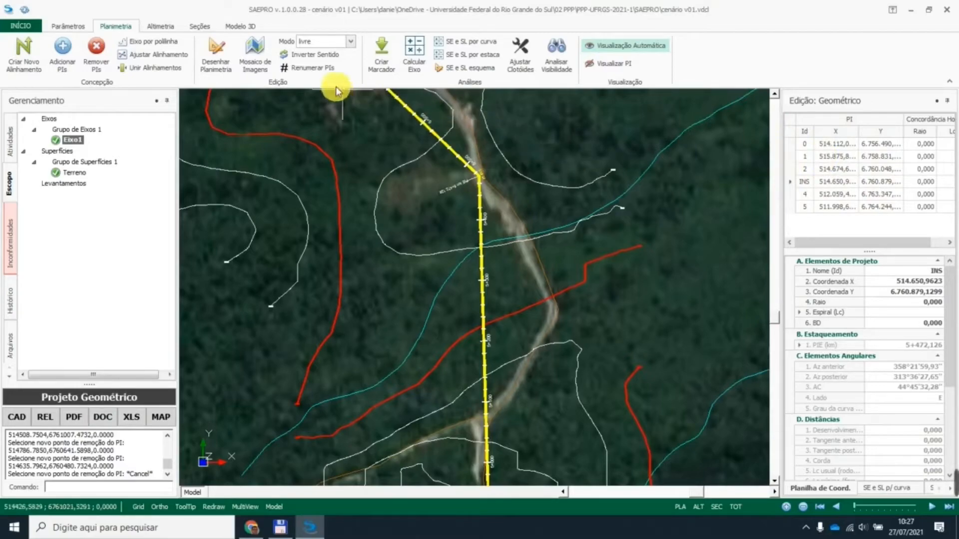
Renumber the alignment's PIs with 1 as the initial number and redraw the planimetry to update the PI labels
{"action": "left_click", "coordinate": [317, 69]}
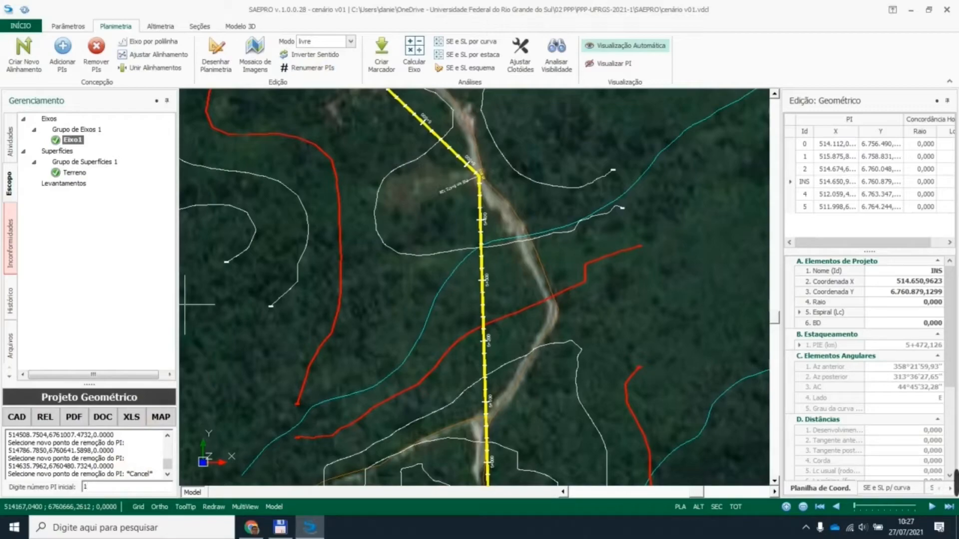
{"action": "key", "text": "Return"}
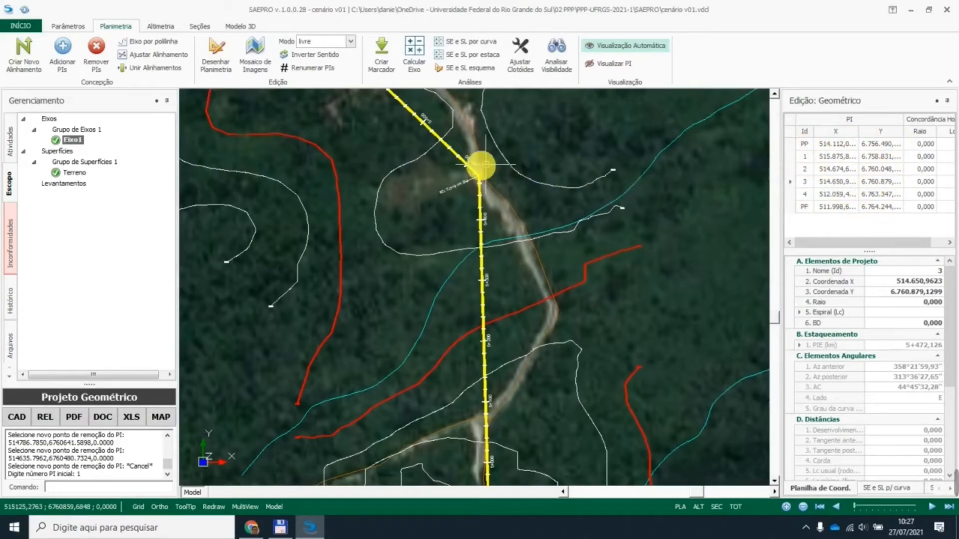
{"action": "scroll", "coordinate": [498, 183], "scroll_direction": "up", "scroll_amount": 5}
{"action": "scroll", "coordinate": [503, 185], "scroll_direction": "up", "scroll_amount": 1}
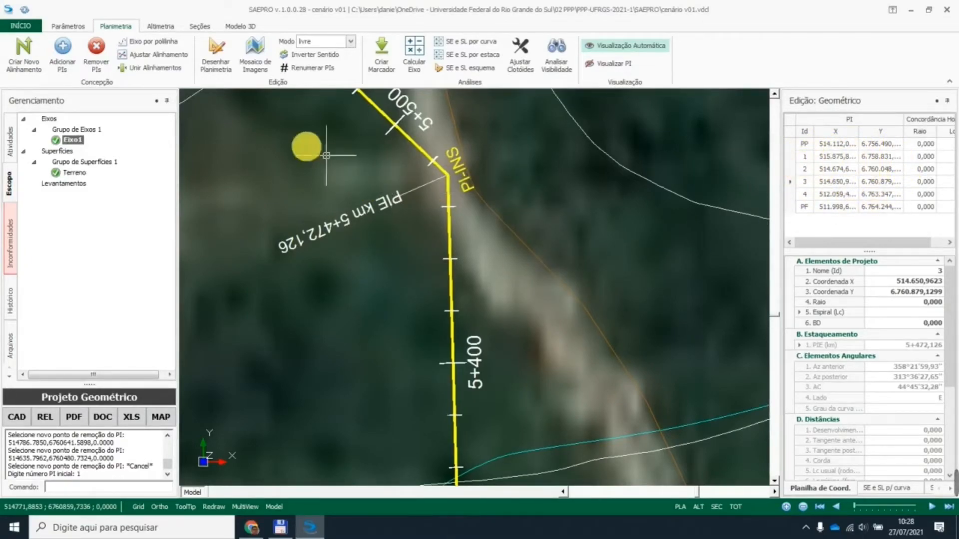
{"action": "left_click", "coordinate": [225, 68]}
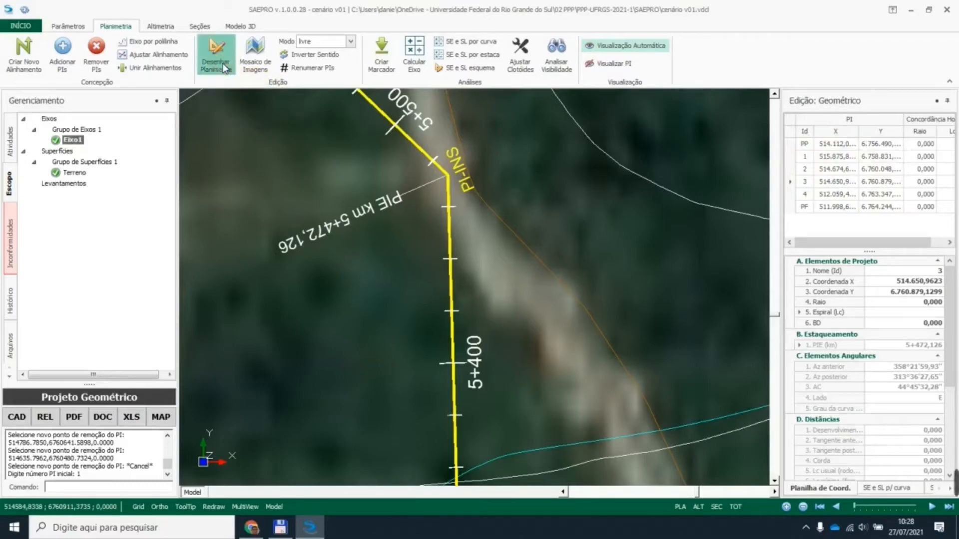
{"action": "left_click", "coordinate": [492, 148]}
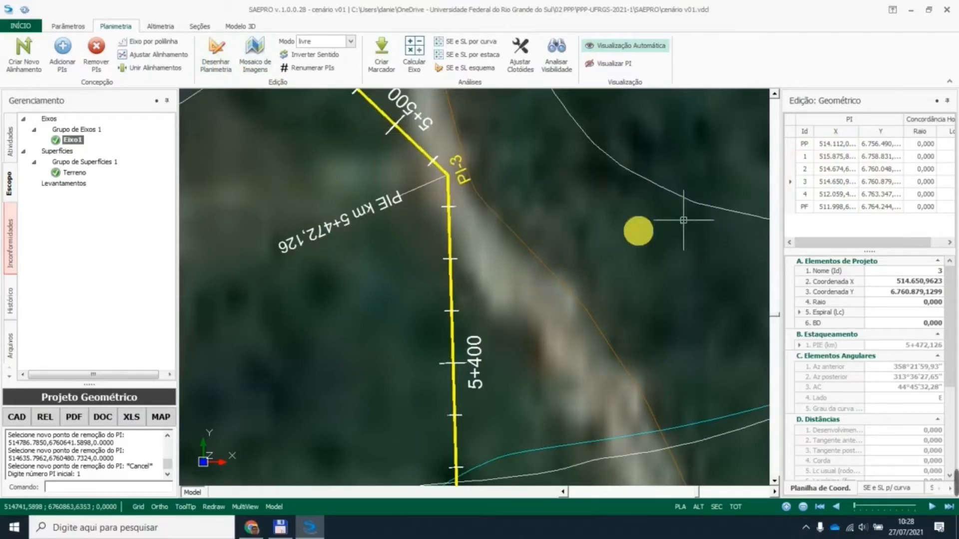
Try to move PI-2 northeast from the cleared field to about X 515.014, Y 6.760.149
{"action": "scroll", "coordinate": [574, 249], "scroll_direction": "down", "scroll_amount": 3}
{"action": "scroll", "coordinate": [593, 239], "scroll_direction": "down", "scroll_amount": 5}
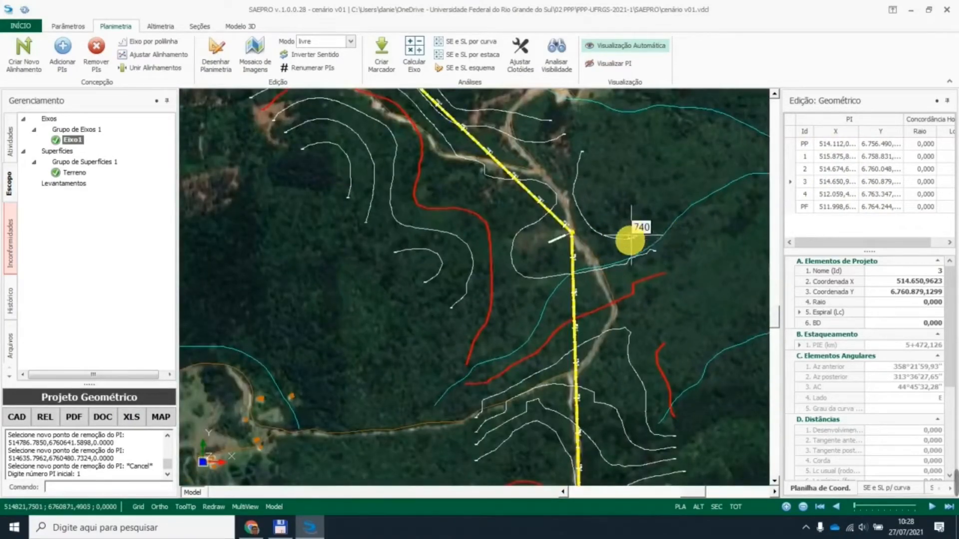
{"action": "middle_click_drag", "start_coordinate": [614, 282], "coordinate": [597, 163]}
{"action": "middle_click_drag", "start_coordinate": [621, 285], "coordinate": [593, 199]}
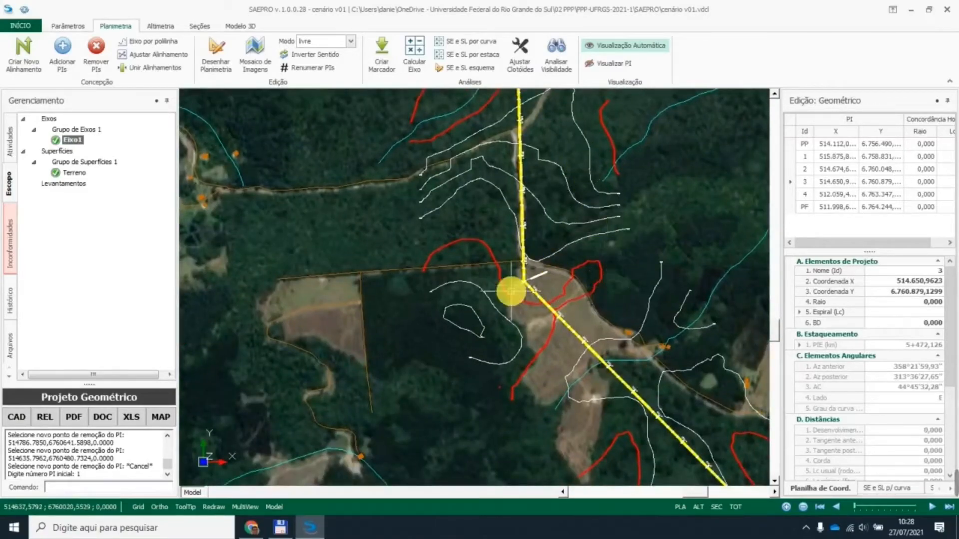
{"action": "scroll", "coordinate": [524, 282], "scroll_direction": "up", "scroll_amount": 5}
{"action": "scroll", "coordinate": [542, 275], "scroll_direction": "up", "scroll_amount": 2}
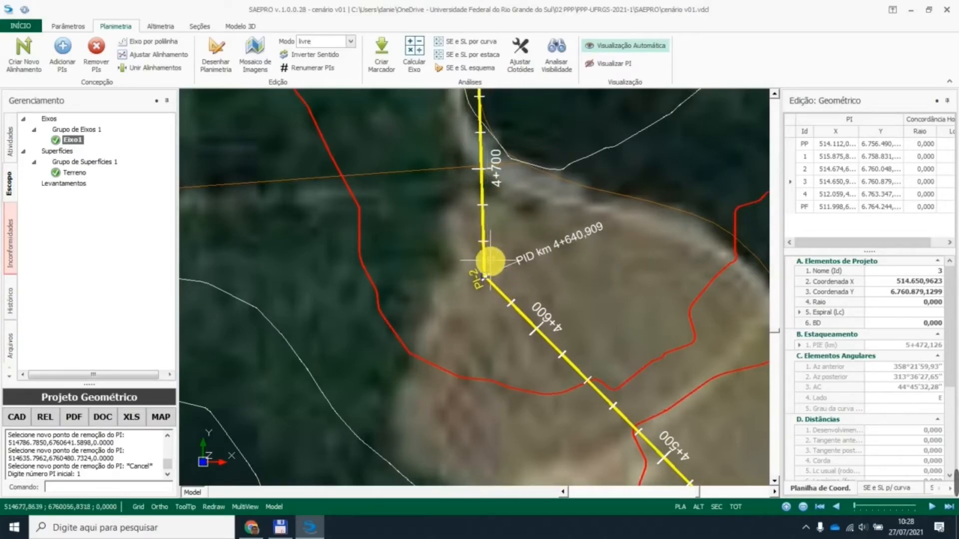
{"action": "left_click_drag", "start_coordinate": [483, 275], "coordinate": [506, 287]}
{"action": "scroll", "coordinate": [354, 323], "scroll_direction": "down", "scroll_amount": 5}
{"action": "scroll", "coordinate": [398, 324], "scroll_direction": "down", "scroll_amount": 2}
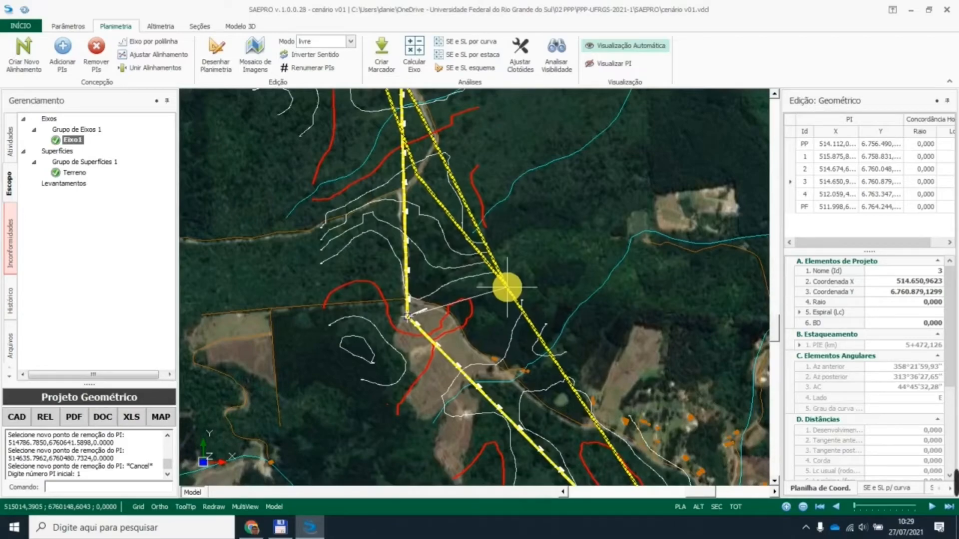
{"action": "key", "text": "Escape"}
{"action": "key", "text": "Escape"}
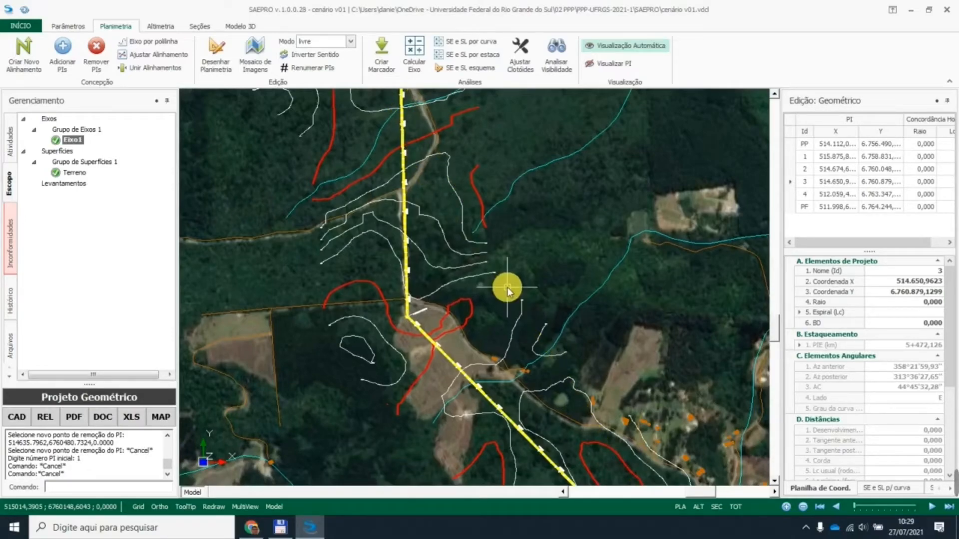
{"action": "scroll", "coordinate": [407, 324], "scroll_direction": "up", "scroll_amount": 4}
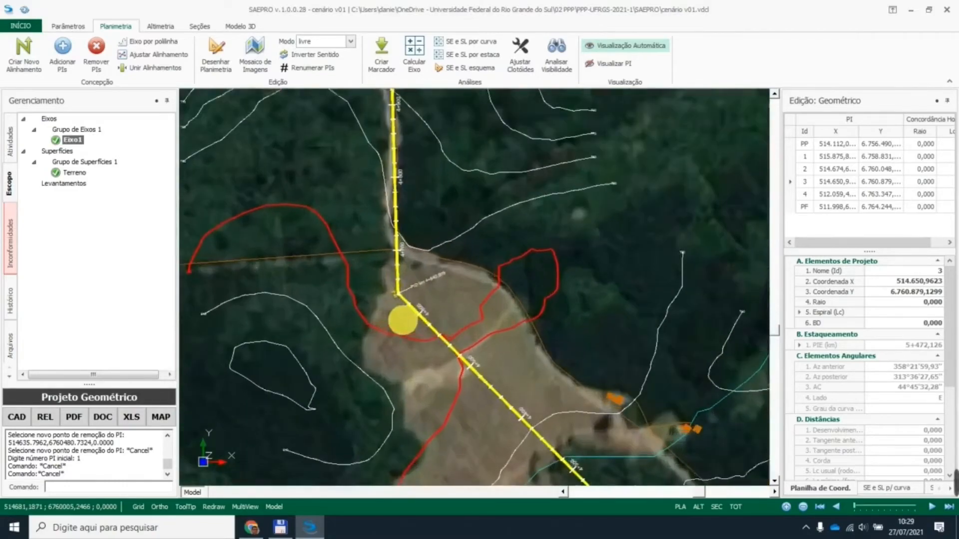
Move PI 2 southeast across the cleared field to about X 514.919,07, Y 6.759.925,32
{"action": "scroll", "coordinate": [402, 319], "scroll_direction": "up", "scroll_amount": 3}
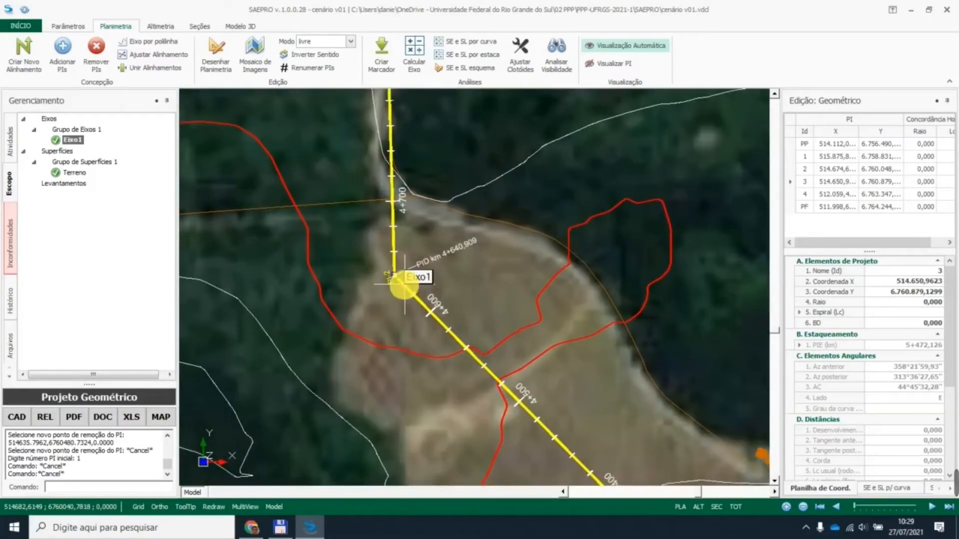
{"action": "left_click", "coordinate": [394, 275]}
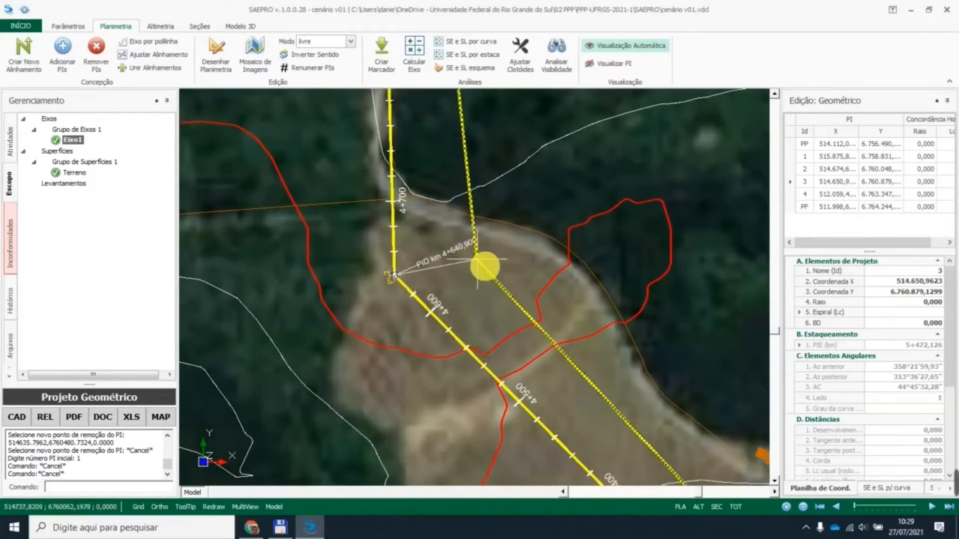
{"action": "scroll", "coordinate": [485, 266], "scroll_direction": "down", "scroll_amount": 6}
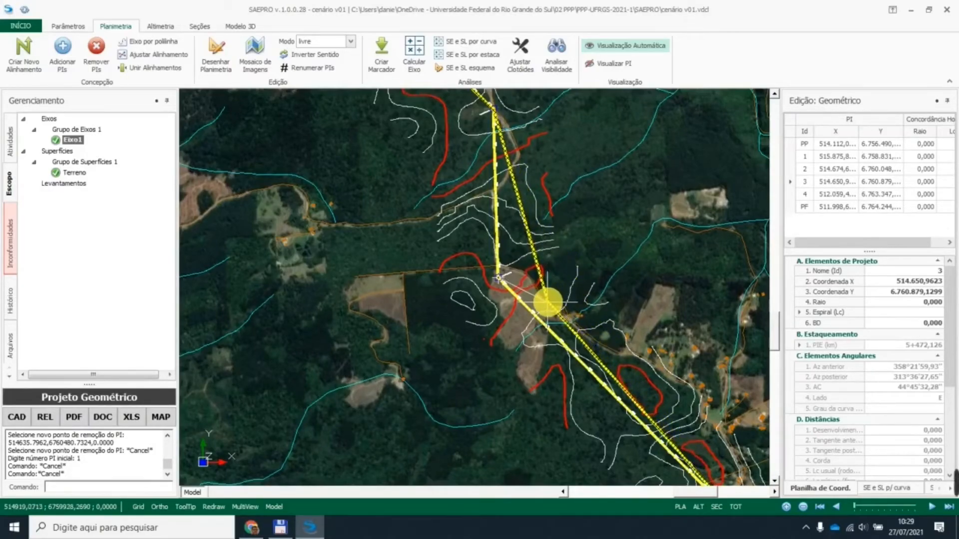
{"action": "left_click", "coordinate": [498, 278]}
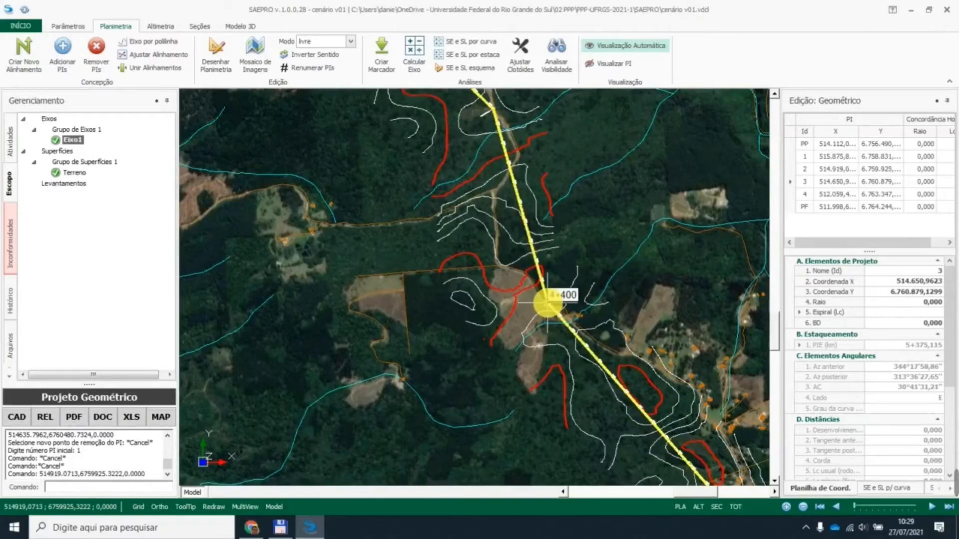
Move PI 3 north along the dirt road to about X 514.634,52, Y 6.760.972,93
{"action": "scroll", "coordinate": [532, 264], "scroll_direction": "down", "scroll_amount": 2}
{"action": "scroll", "coordinate": [486, 298], "scroll_direction": "up", "scroll_amount": 4}
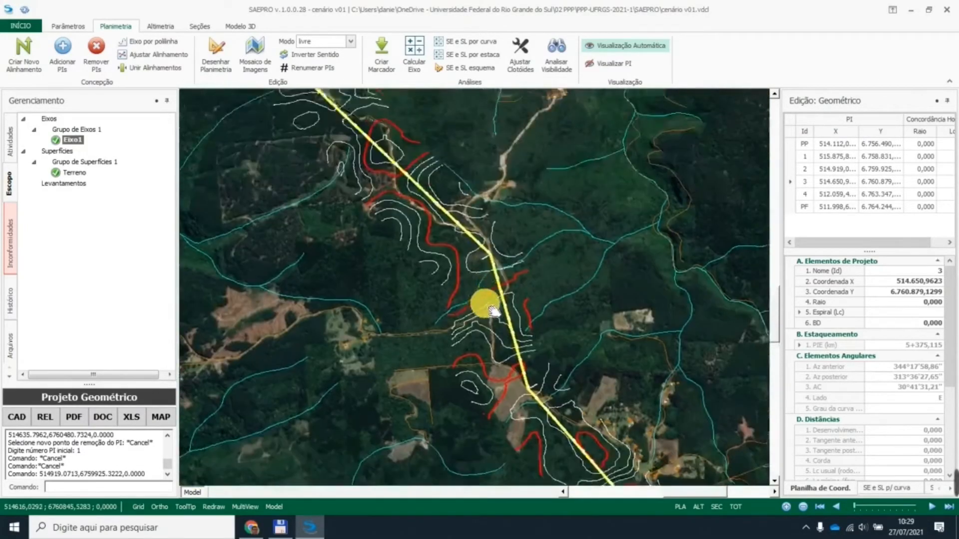
{"action": "scroll", "coordinate": [493, 303], "scroll_direction": "up", "scroll_amount": 3}
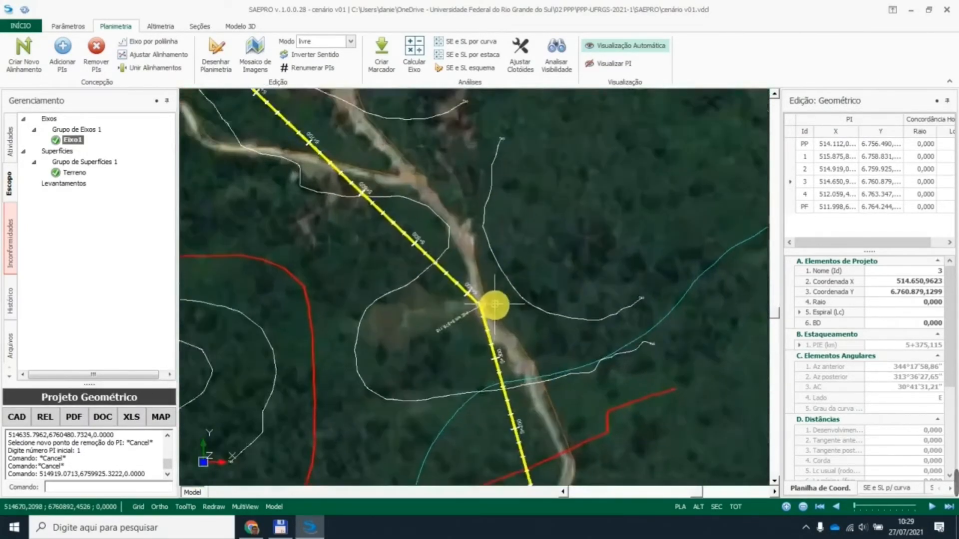
{"action": "left_click", "coordinate": [469, 296]}
{"action": "left_click_drag", "start_coordinate": [470, 296], "coordinate": [449, 177]}
{"action": "left_click", "coordinate": [450, 177]}
{"action": "scroll", "coordinate": [503, 243], "scroll_direction": "down", "scroll_amount": 3}
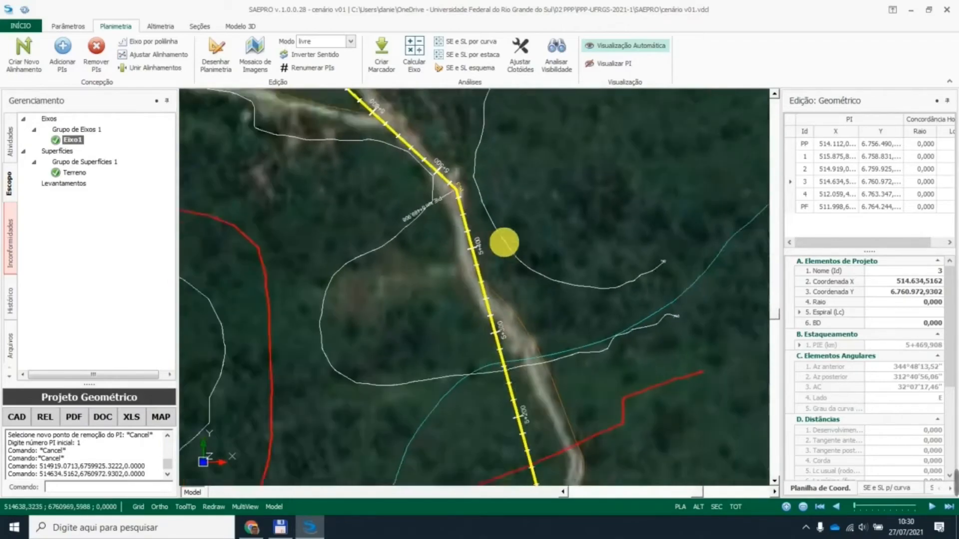
Widen the Edição: Geométrico panel enough to read the full X and Y coordinates of every PI
{"action": "middle_click_drag", "start_coordinate": [446, 211], "coordinate": [565, 355]}
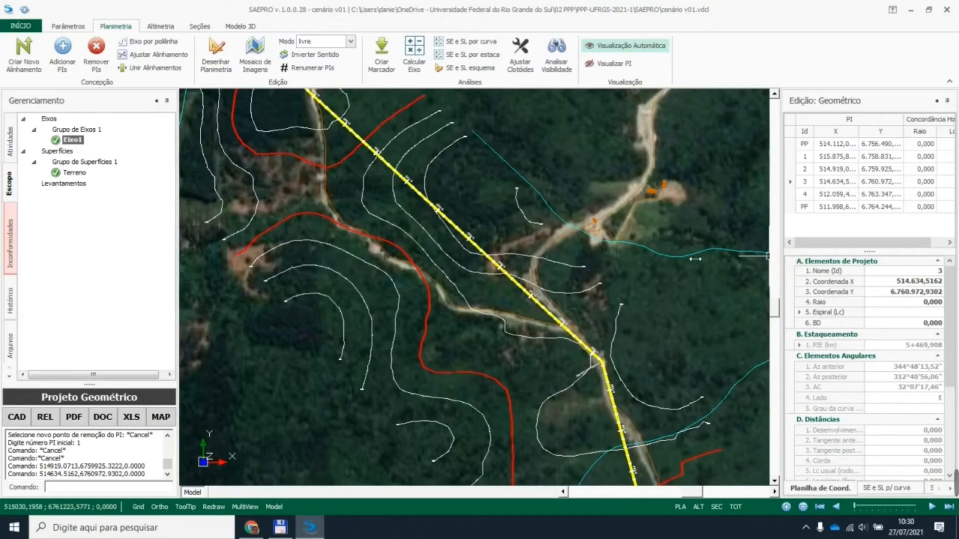
{"action": "left_click_drag", "start_coordinate": [695, 258], "coordinate": [691, 256]}
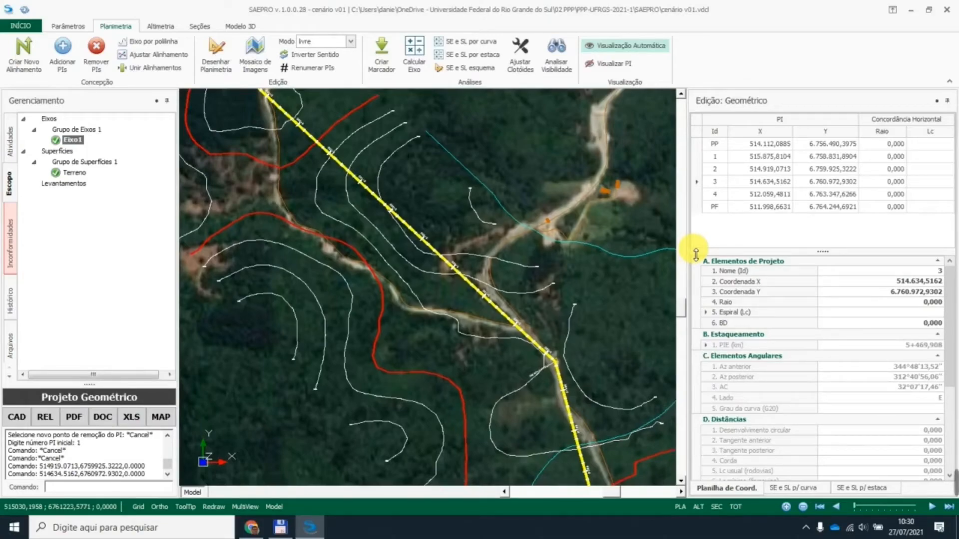
{"action": "left_click", "coordinate": [274, 507]}
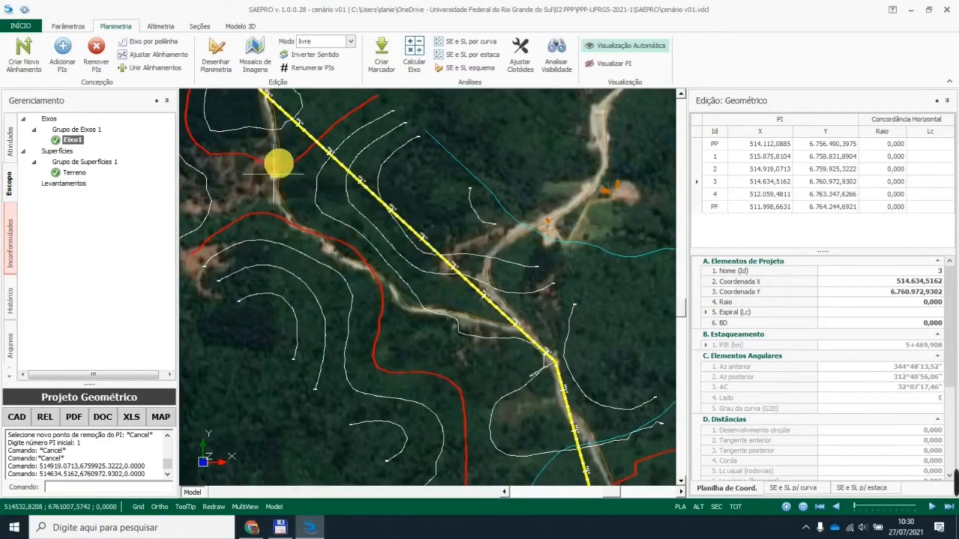
Switch to Chrome and open the PPP-UFRGS-2021/1 edital page from the Projeto Ponto de Partida page in Notion
{"action": "left_click", "coordinate": [254, 530]}
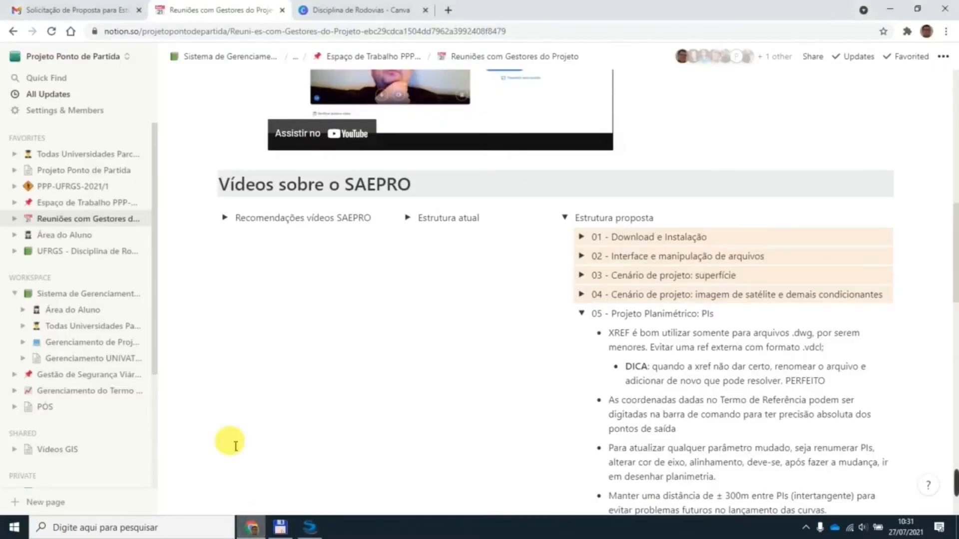
{"action": "left_click", "coordinate": [60, 186]}
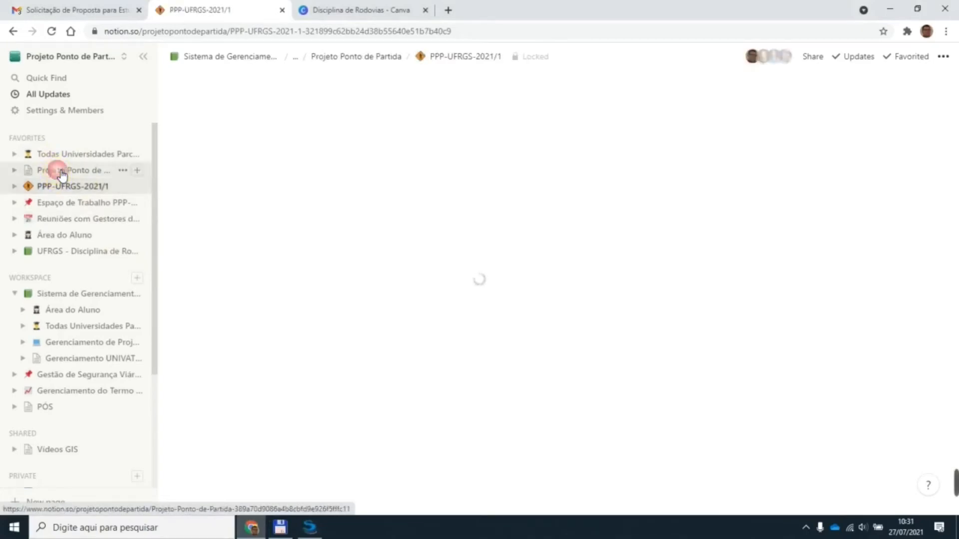
{"action": "left_click", "coordinate": [60, 170]}
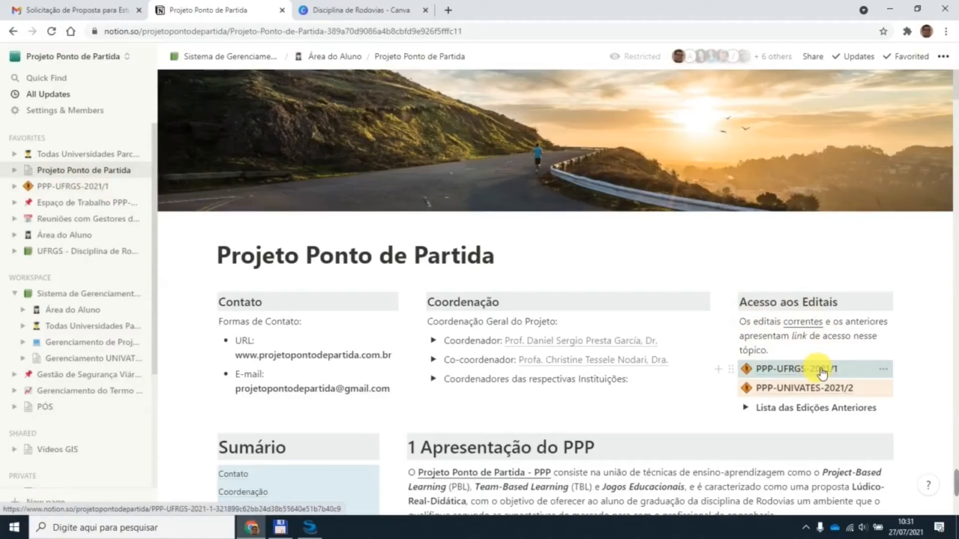
{"action": "left_click", "coordinate": [820, 372]}
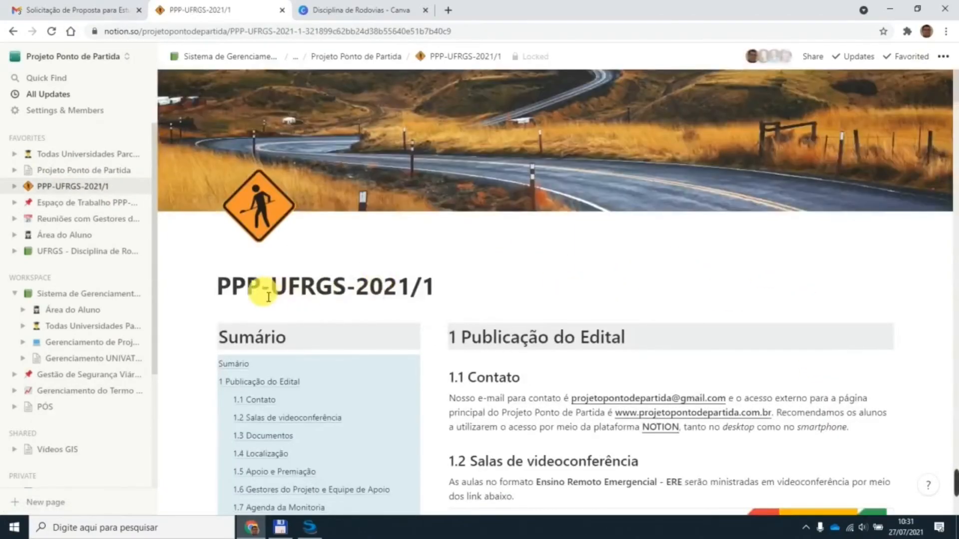
Open PPP01-Termo de Referência.pdf from the Documentos section and highlight the Lote 1 UTM starting coordinates in its scope
{"action": "left_click_drag", "start_coordinate": [215, 288], "coordinate": [439, 301]}
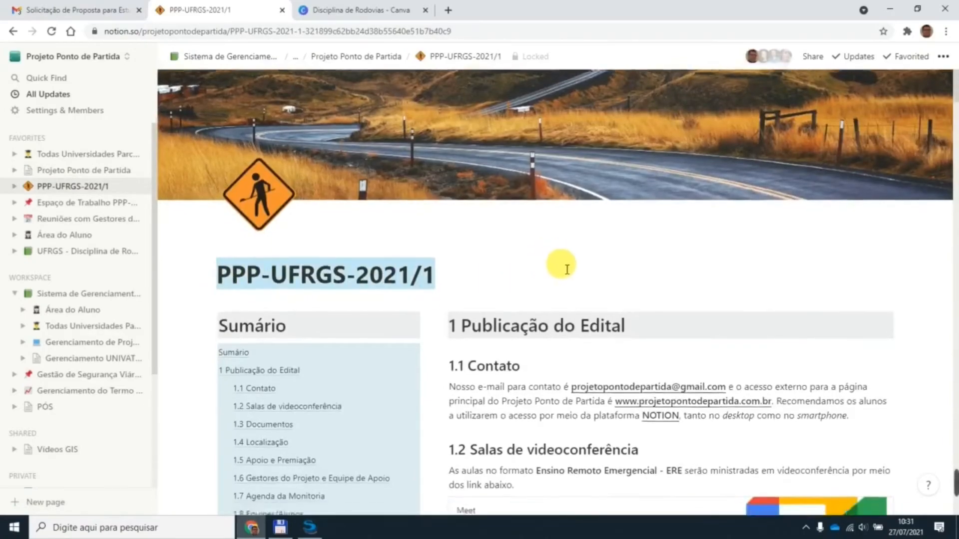
{"action": "scroll", "coordinate": [564, 269], "scroll_direction": "down", "scroll_amount": 6}
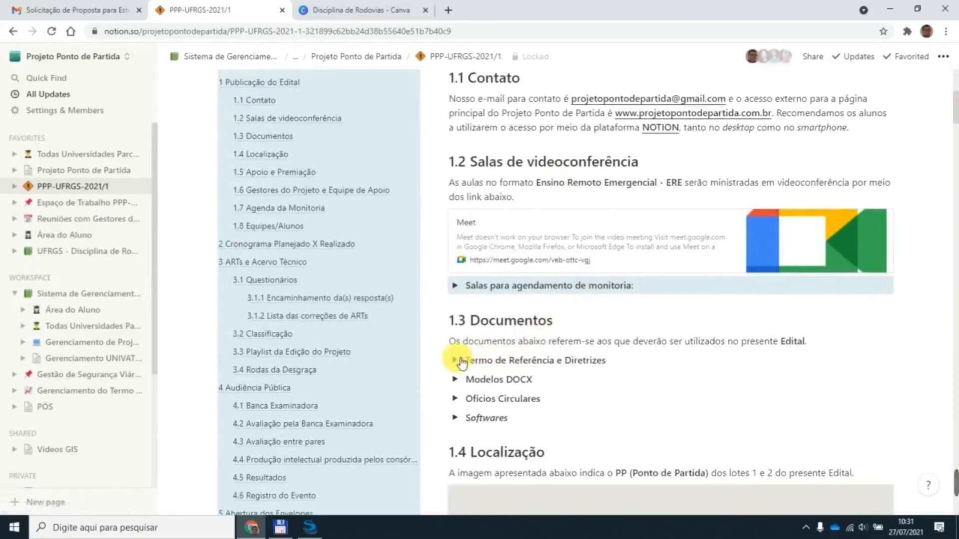
{"action": "left_click", "coordinate": [455, 360]}
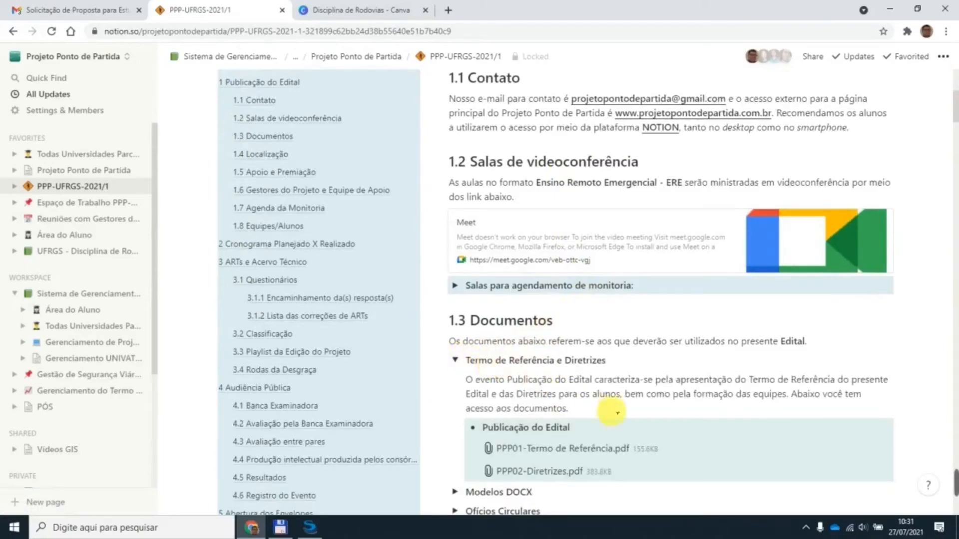
{"action": "left_click", "coordinate": [616, 448]}
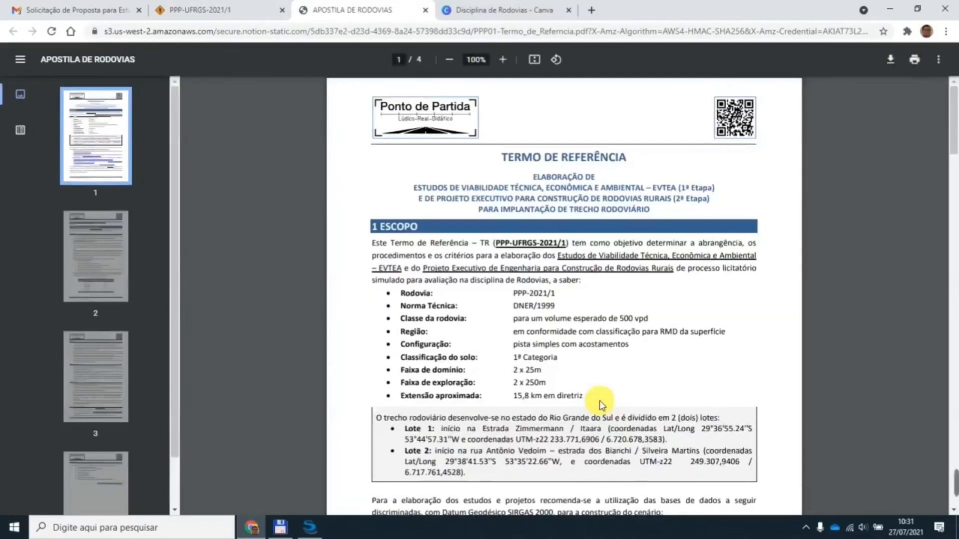
{"action": "scroll", "coordinate": [614, 358], "scroll_direction": "down", "scroll_amount": 3}
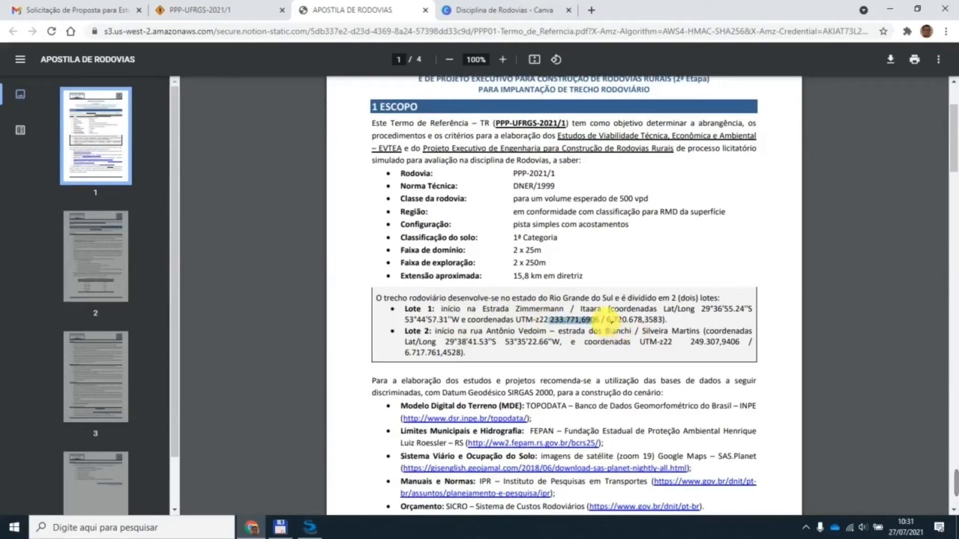
{"action": "left_click_drag", "start_coordinate": [606, 320], "coordinate": [664, 320]}
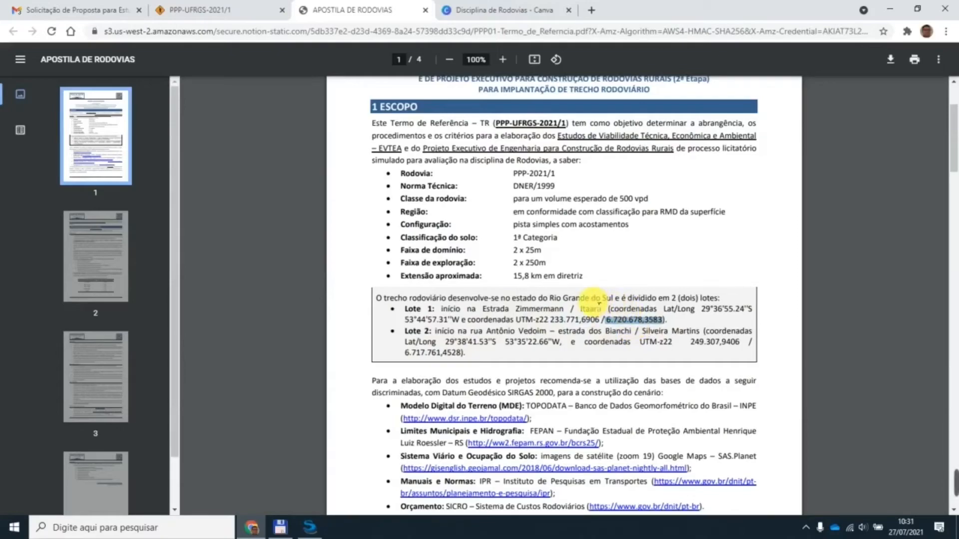
Switch back to SAEPRO, open the PP's X coordinate for editing in the PI table, and leave the cell without changing it
{"action": "left_click", "coordinate": [314, 530]}
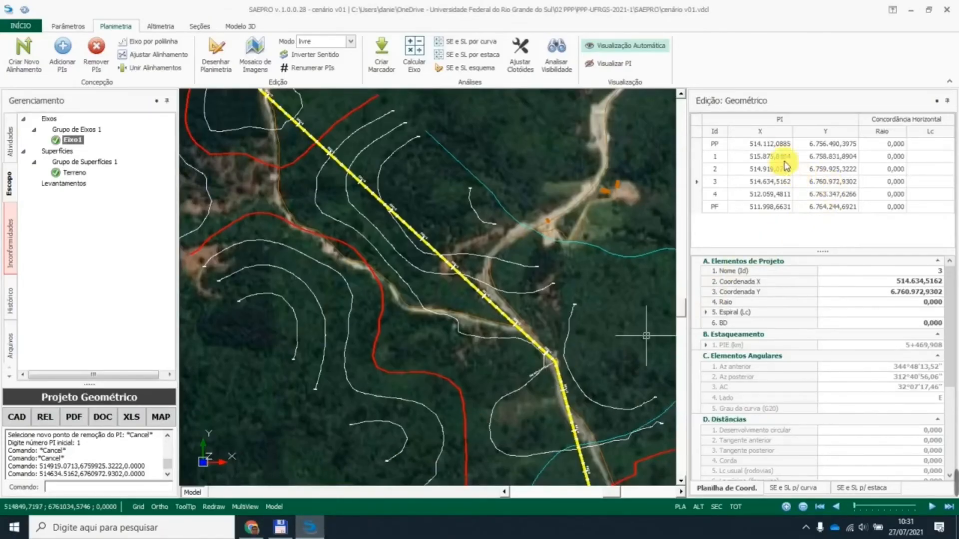
{"action": "double_click", "coordinate": [774, 146]}
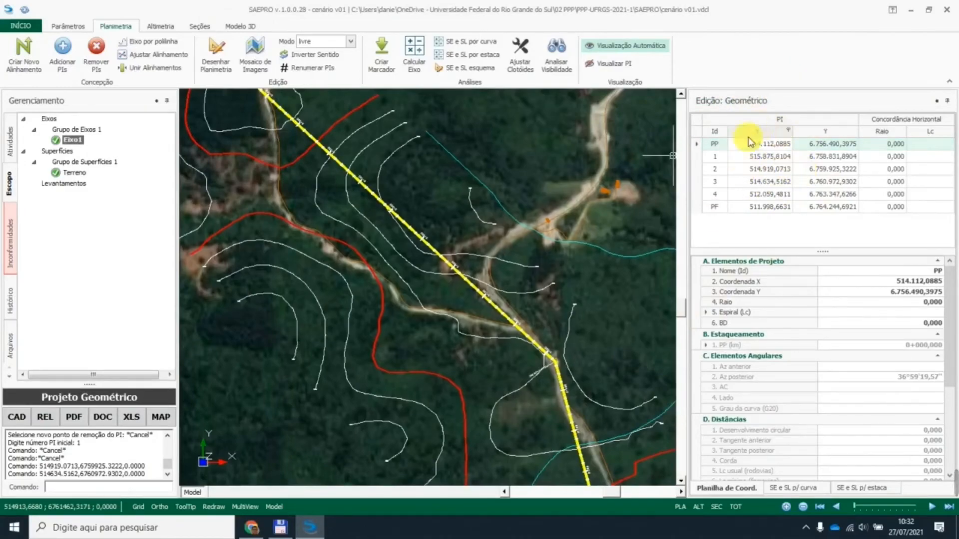
{"action": "left_click", "coordinate": [76, 491]}
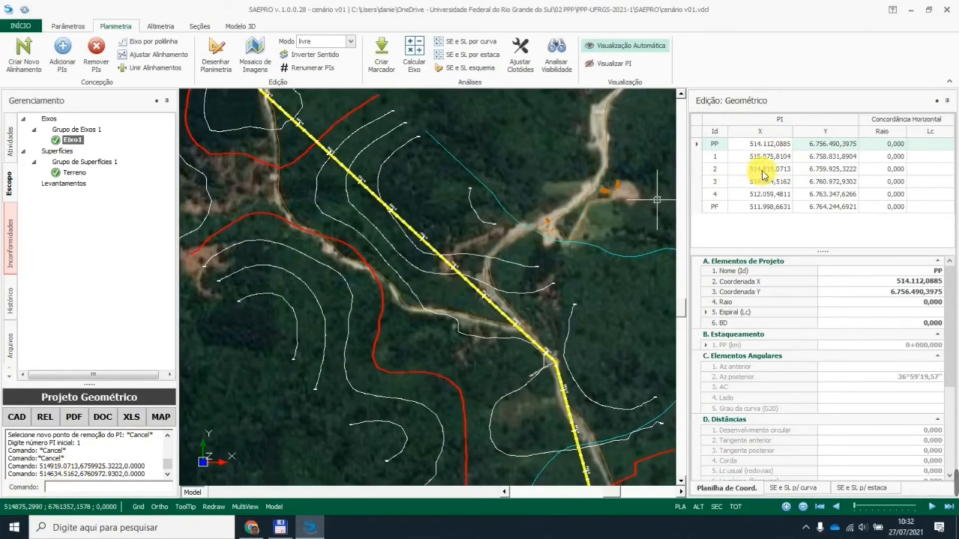
{"action": "left_click", "coordinate": [763, 146]}
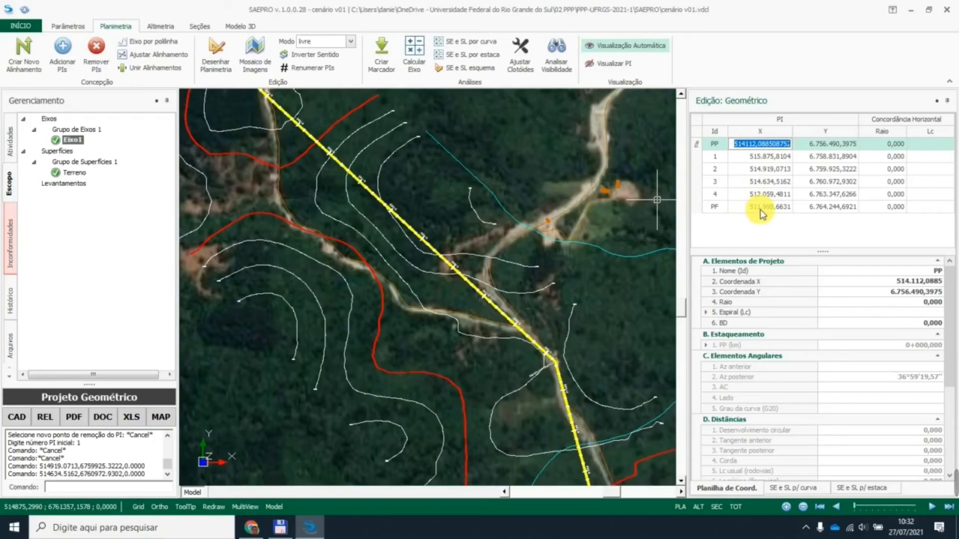
{"action": "left_click", "coordinate": [484, 287]}
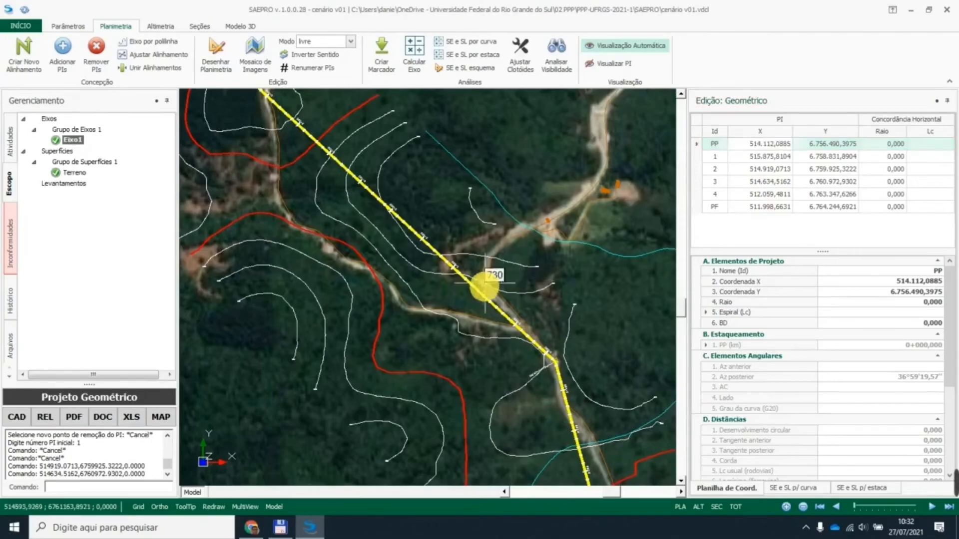
Draw a CAD line from about X 511.557,20, Y 6.764.948,56 to Eixo1's northern end at about X 511.998,68, Y 6.764.243,09
{"action": "scroll", "coordinate": [484, 287], "scroll_direction": "down", "scroll_amount": 6}
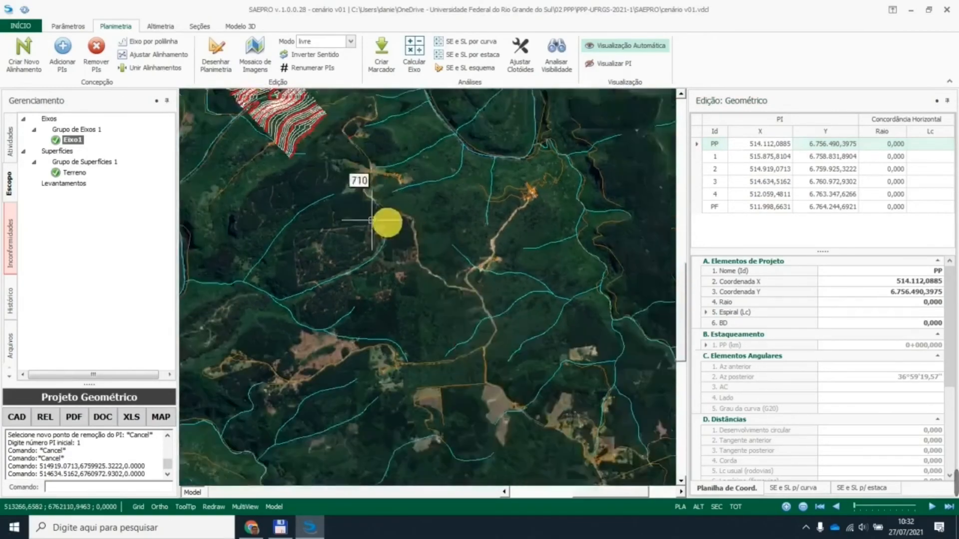
{"action": "scroll", "coordinate": [372, 220], "scroll_direction": "down", "scroll_amount": 1}
{"action": "middle_click_drag", "start_coordinate": [370, 156], "coordinate": [482, 364]}
{"action": "scroll", "coordinate": [482, 367], "scroll_direction": "down", "scroll_amount": 1}
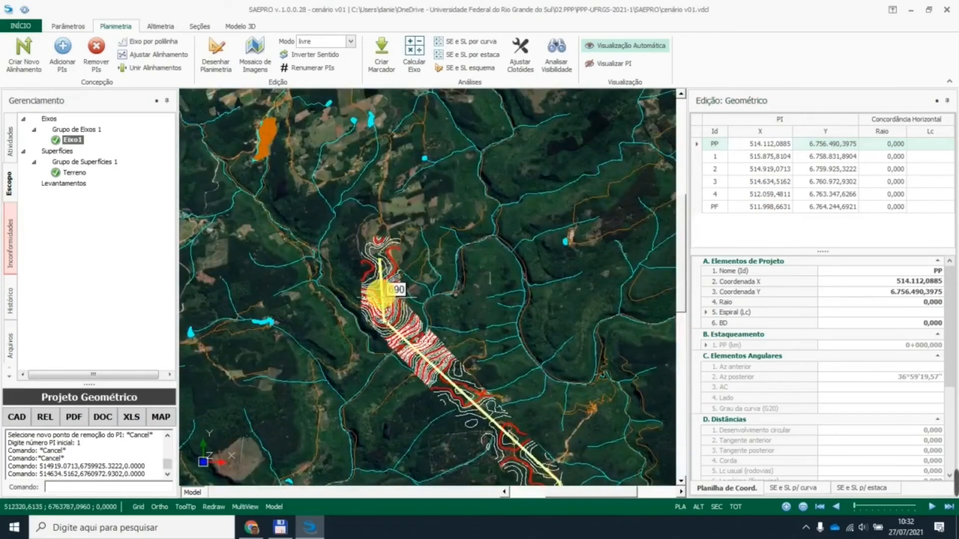
{"action": "scroll", "coordinate": [380, 294], "scroll_direction": "up", "scroll_amount": 1}
{"action": "scroll", "coordinate": [380, 271], "scroll_direction": "up", "scroll_amount": 2}
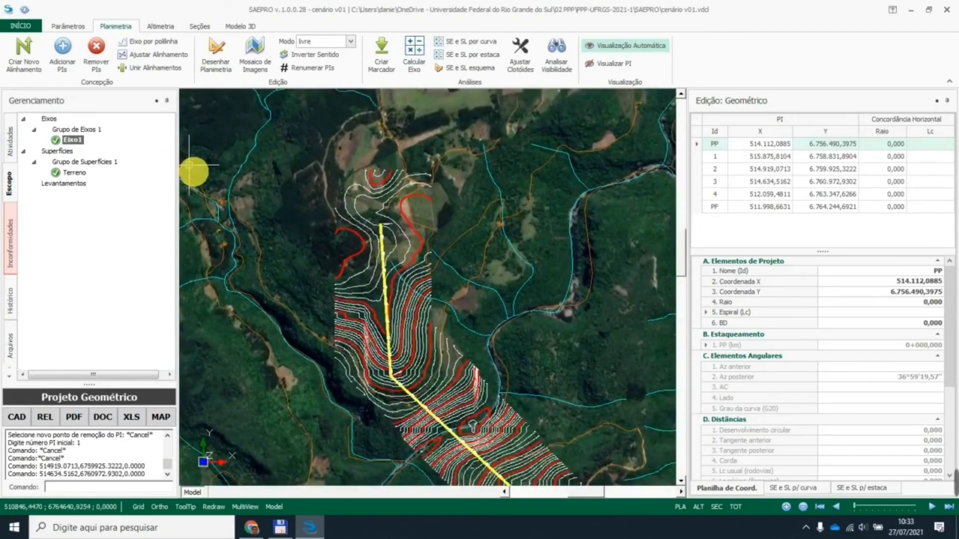
{"action": "left_click", "coordinate": [19, 418]}
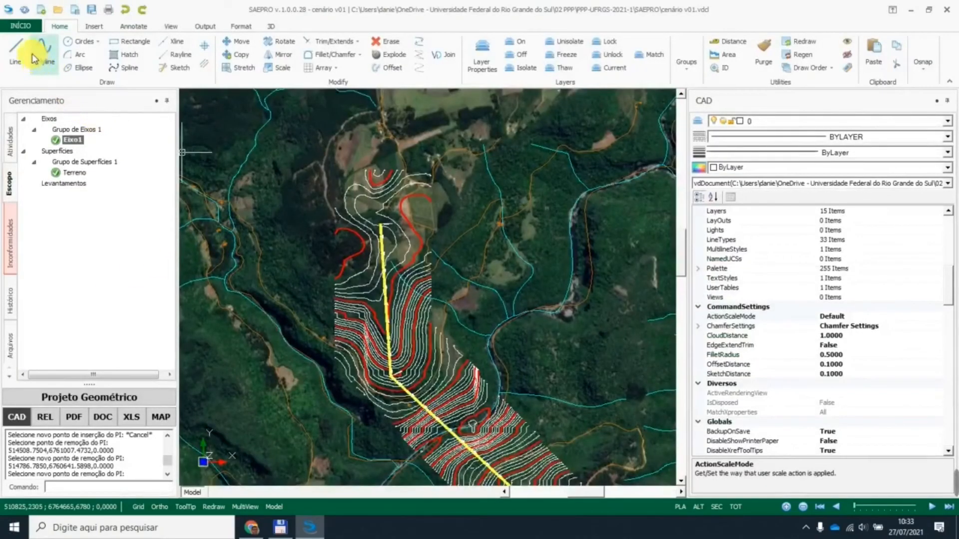
{"action": "left_click", "coordinate": [15, 43]}
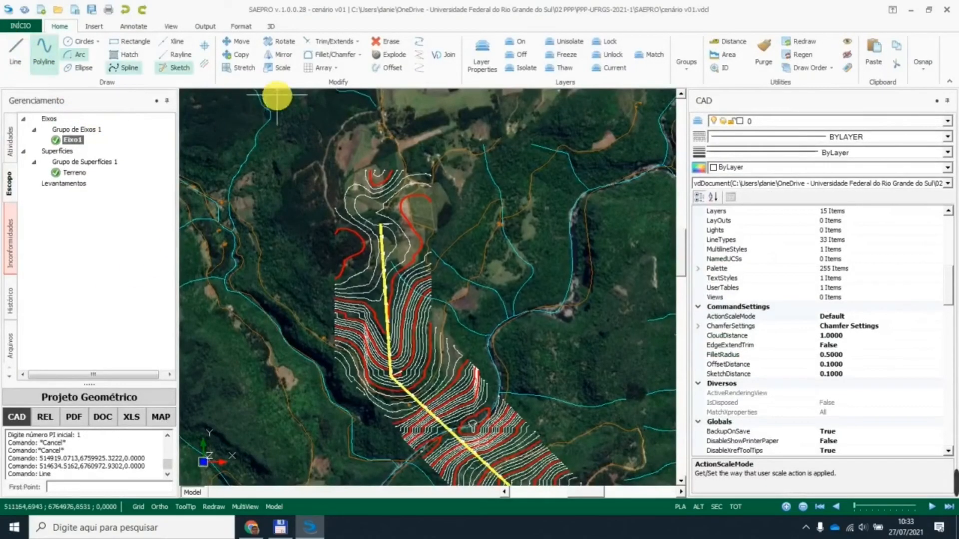
{"action": "left_click", "coordinate": [379, 226]}
{"action": "scroll", "coordinate": [379, 220], "scroll_direction": "up", "scroll_amount": 4}
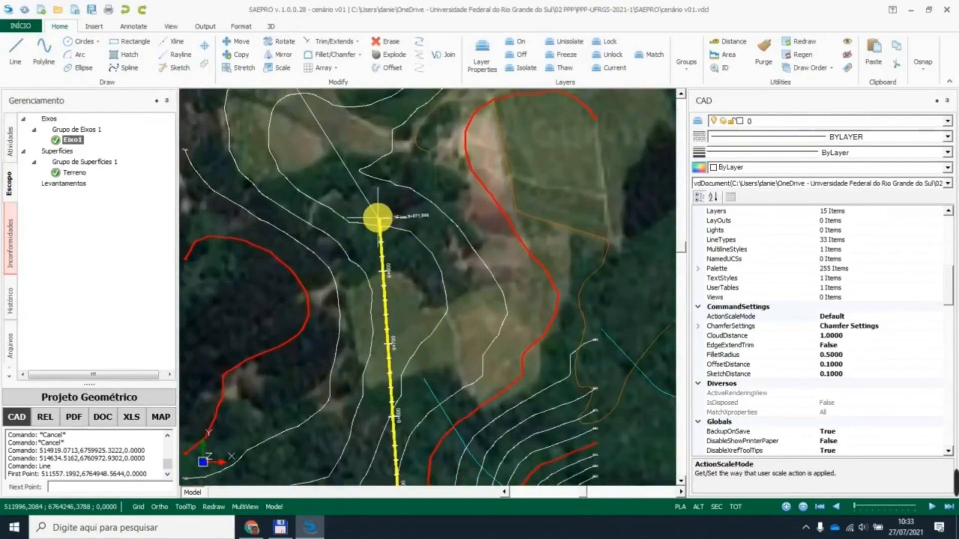
{"action": "left_click", "coordinate": [379, 219]}
{"action": "key", "text": "Escape"}
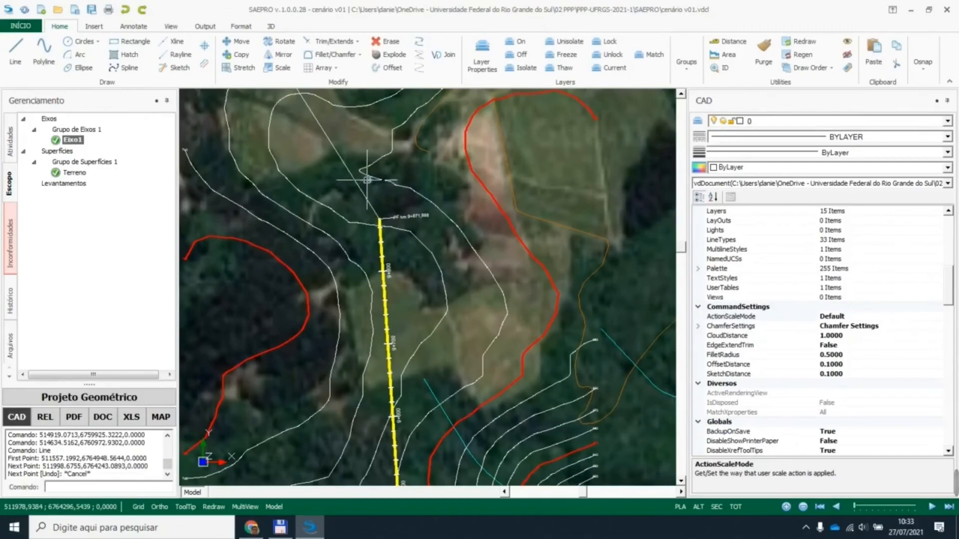
{"action": "scroll", "coordinate": [379, 221], "scroll_direction": "down", "scroll_amount": 3}
{"action": "scroll", "coordinate": [378, 221], "scroll_direction": "down", "scroll_amount": 2}
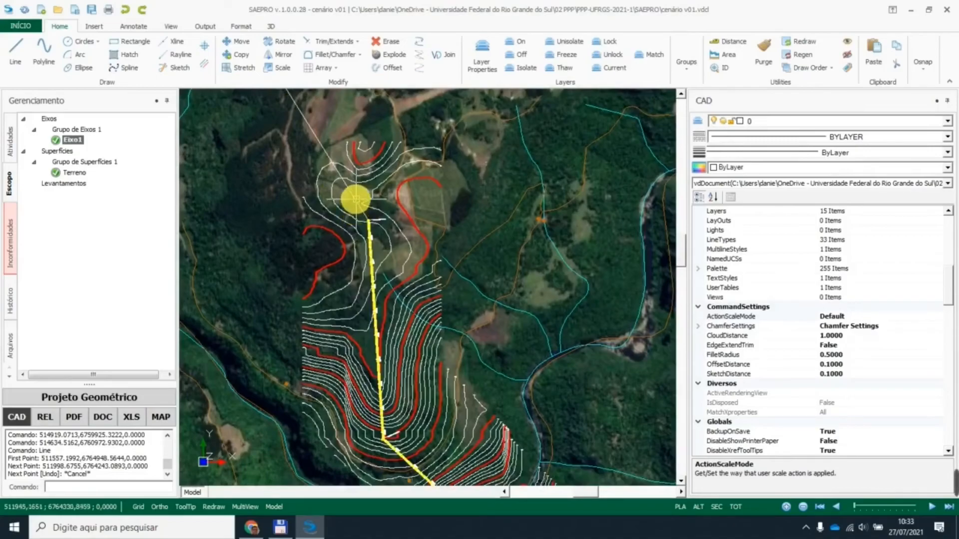
{"action": "mouse_move", "coordinate": [372, 219]}
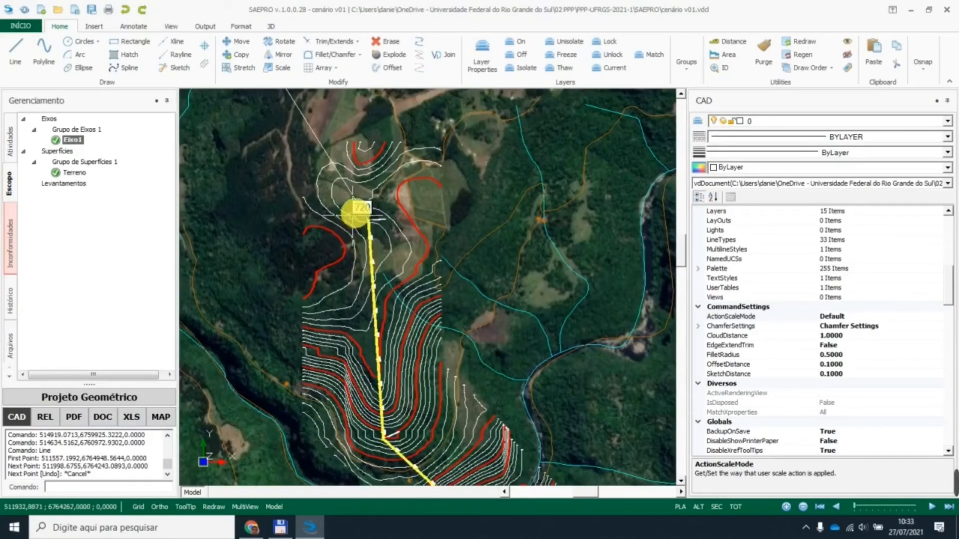
{"action": "middle_click_drag", "start_coordinate": [366, 196], "coordinate": [375, 317]}
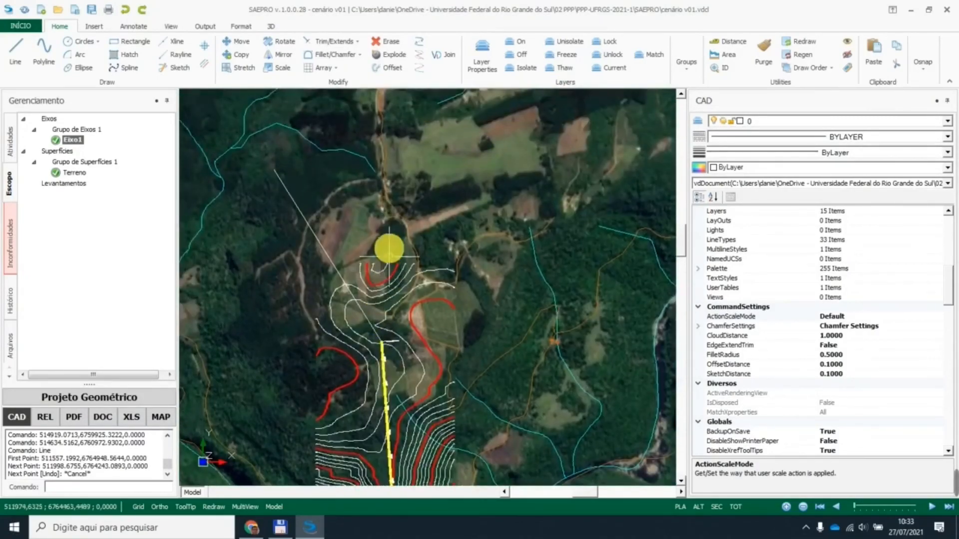
Move the northern endpoint of the CAD line above Eixo1 to about X 511.945,17, Y 6.765.013,51, keeping its other end on the axis
{"action": "left_click", "coordinate": [282, 184]}
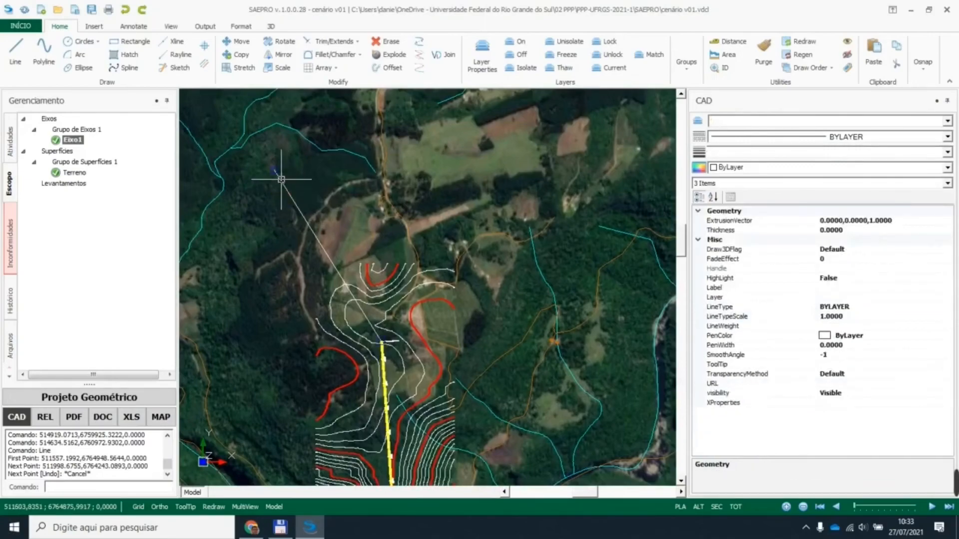
{"action": "left_click", "coordinate": [274, 170]}
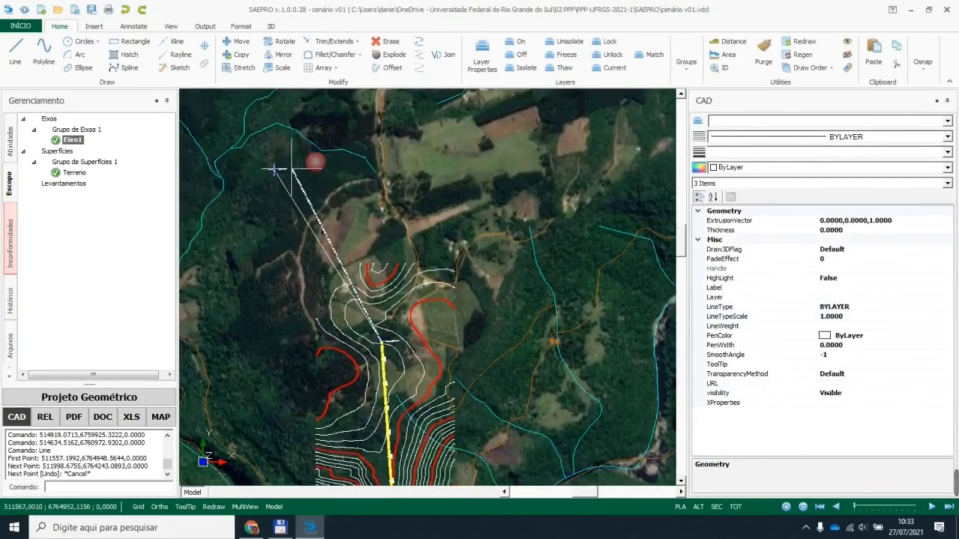
{"action": "left_click", "coordinate": [369, 155]}
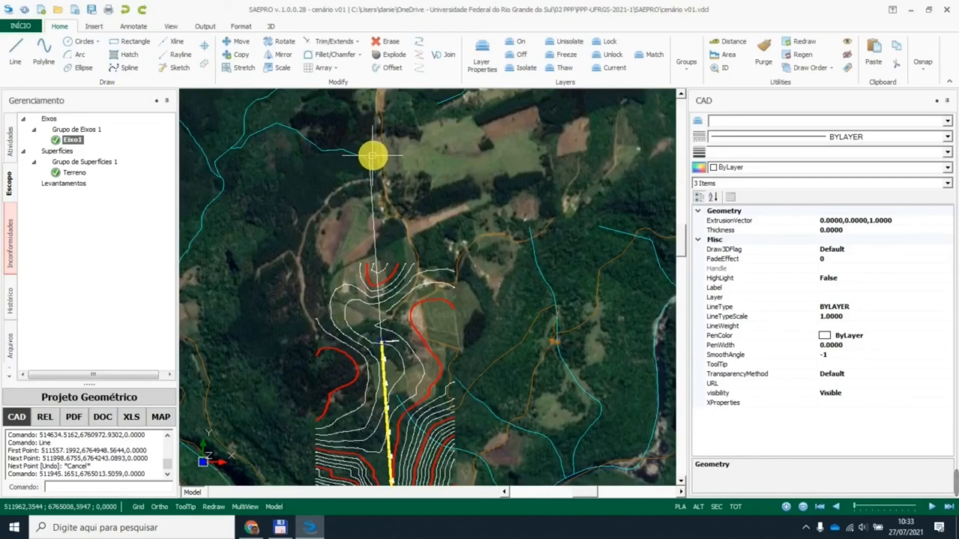
Inspect the line and Eixo1's northern stretch, and return to the Projeto Geométrico planimetry tools with the axis's PI coordinate table
{"action": "scroll", "coordinate": [372, 391], "scroll_direction": "up", "scroll_amount": 2}
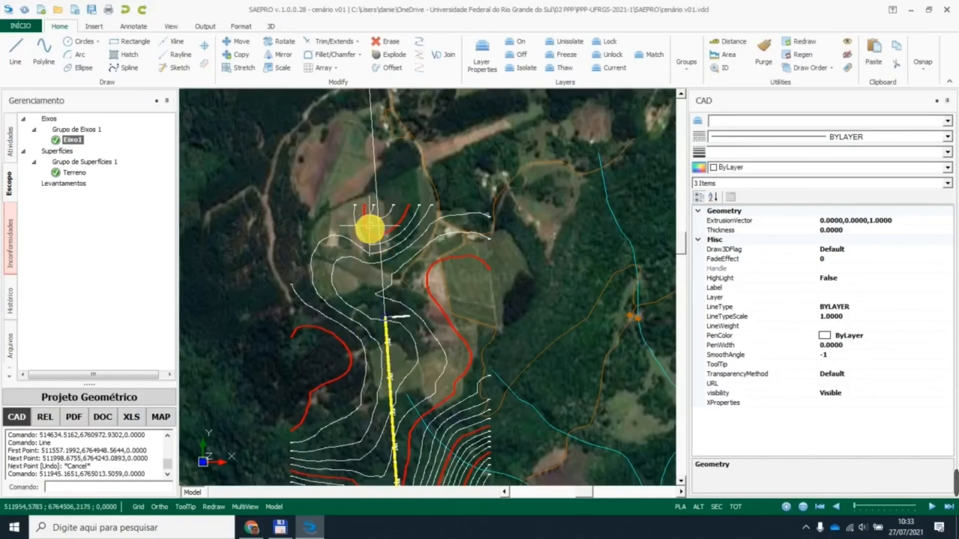
{"action": "scroll", "coordinate": [383, 341], "scroll_direction": "down", "scroll_amount": 2}
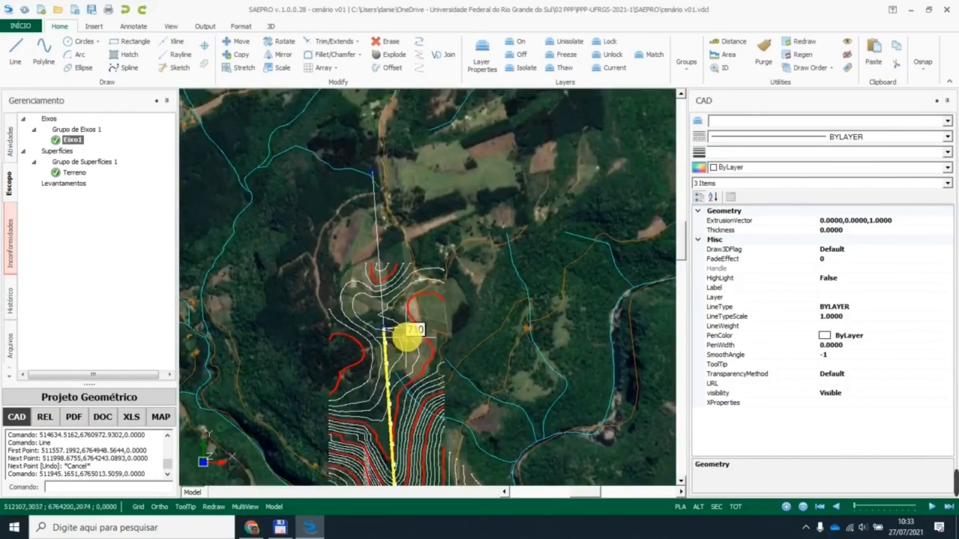
{"action": "scroll", "coordinate": [413, 325], "scroll_direction": "down", "scroll_amount": 3}
{"action": "middle_click_drag", "start_coordinate": [460, 360], "coordinate": [458, 299]}
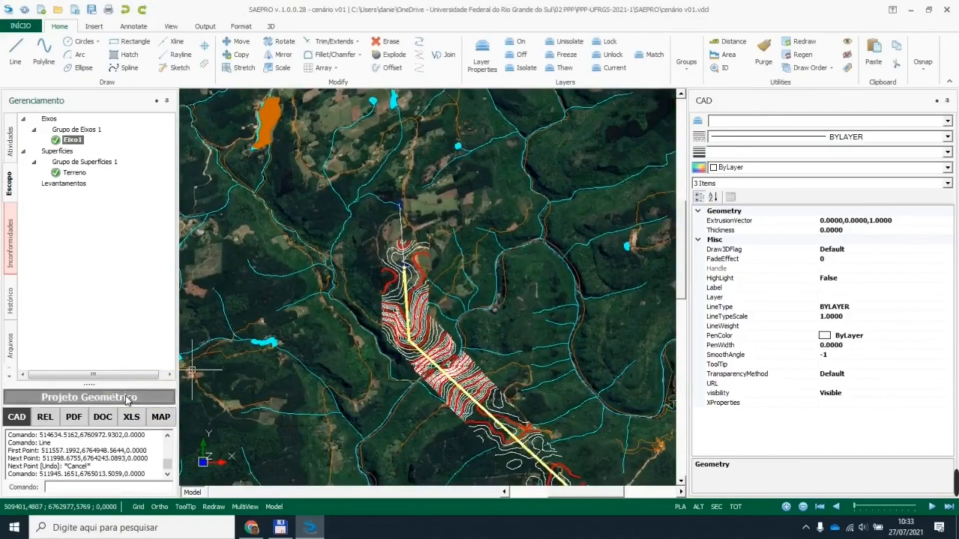
{"action": "left_click", "coordinate": [128, 398]}
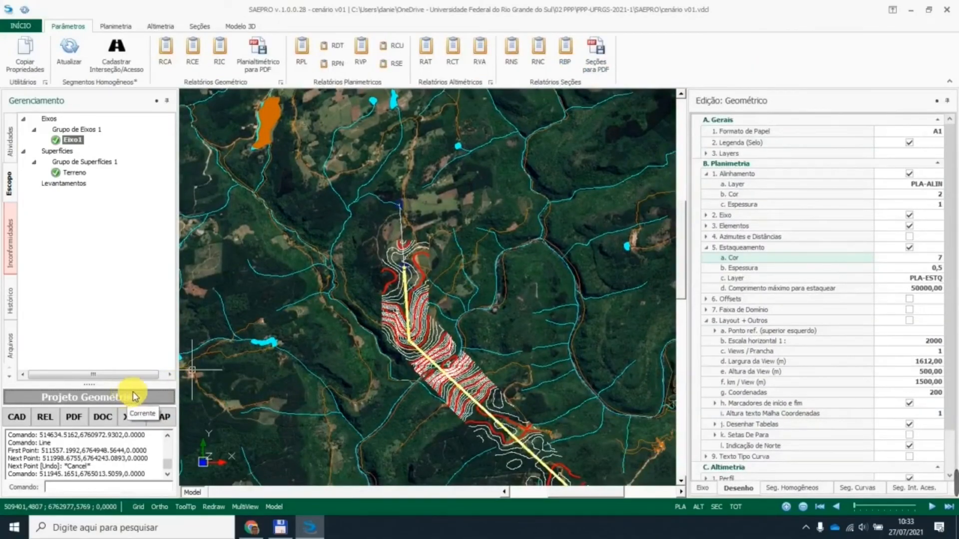
{"action": "left_click", "coordinate": [126, 29]}
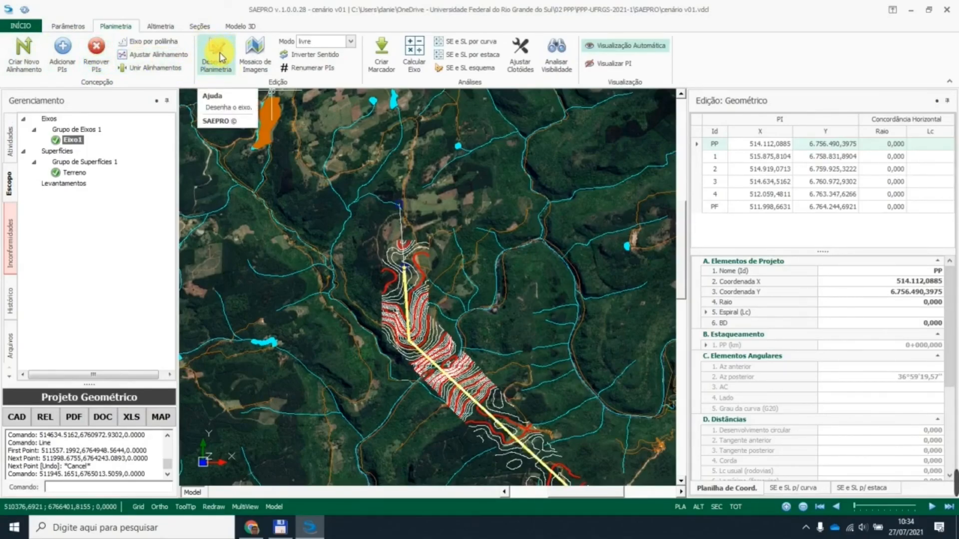
{"action": "left_click", "coordinate": [66, 26]}
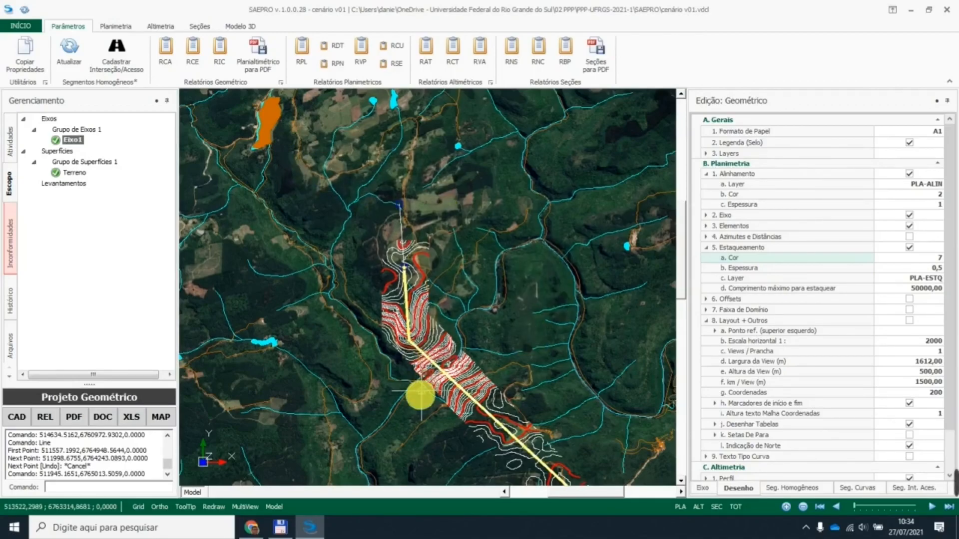
{"action": "scroll", "coordinate": [428, 385], "scroll_direction": "down", "scroll_amount": 2}
{"action": "scroll", "coordinate": [432, 369], "scroll_direction": "up", "scroll_amount": 4}
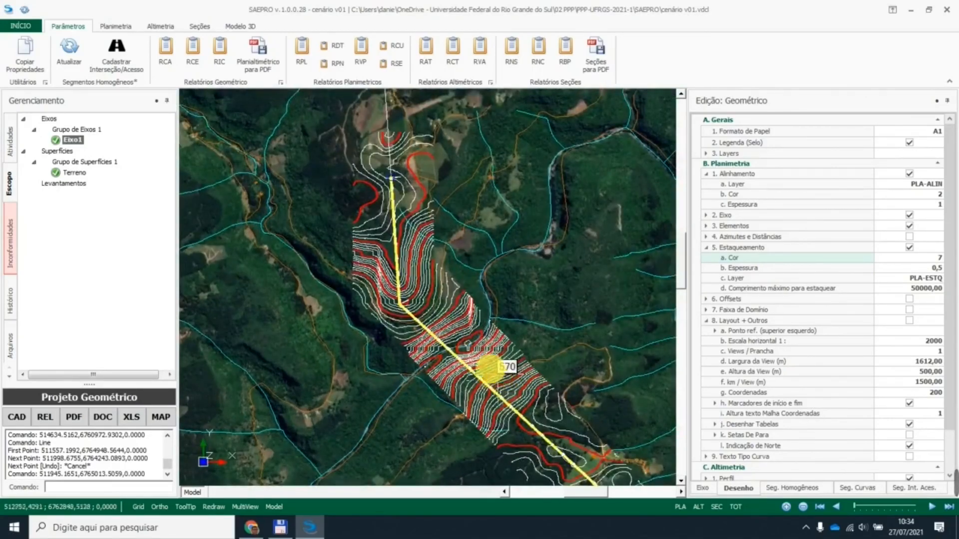
{"action": "left_click", "coordinate": [127, 31]}
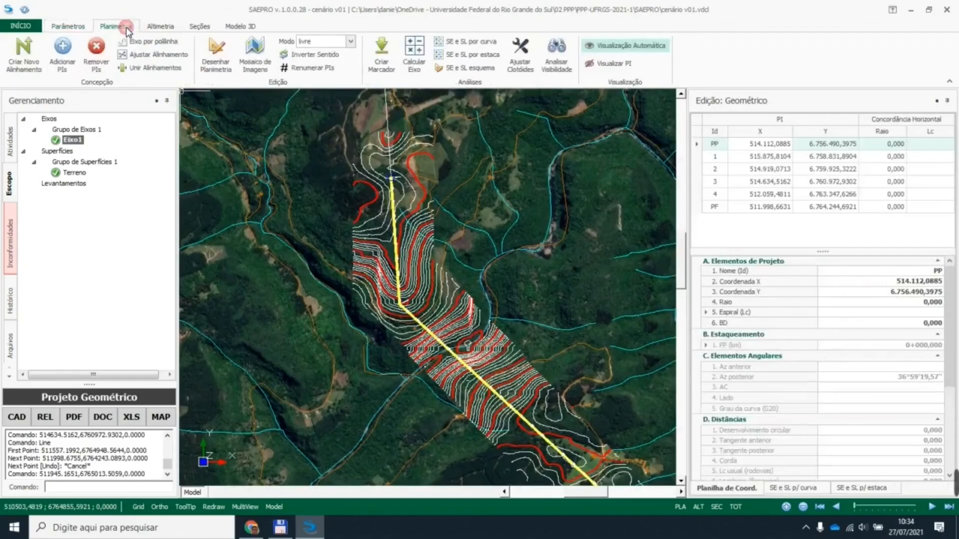